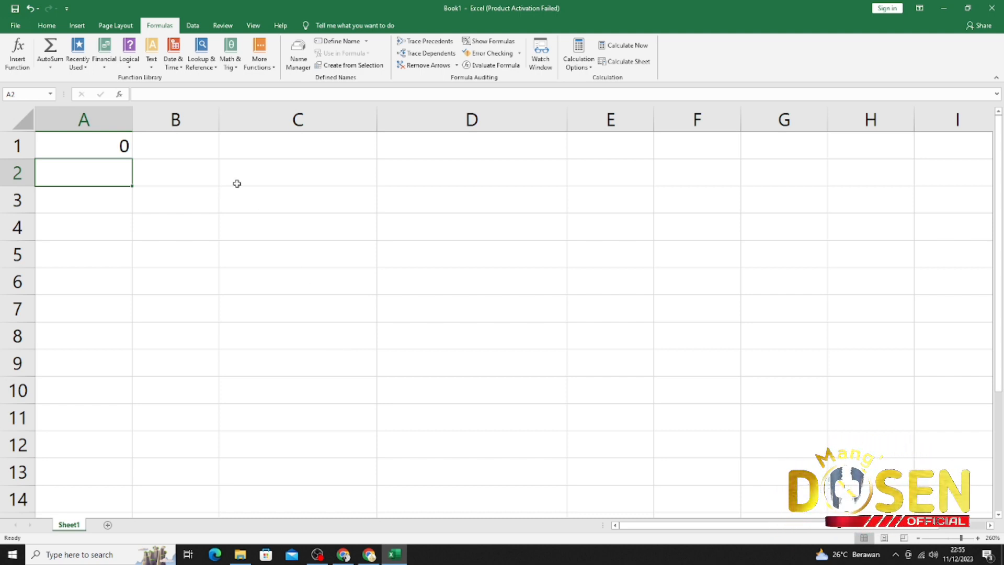
Step: Enter a semicolon in cell B1 and a comma in cell C1
{"action": "left_click", "coordinate": [195, 150]}
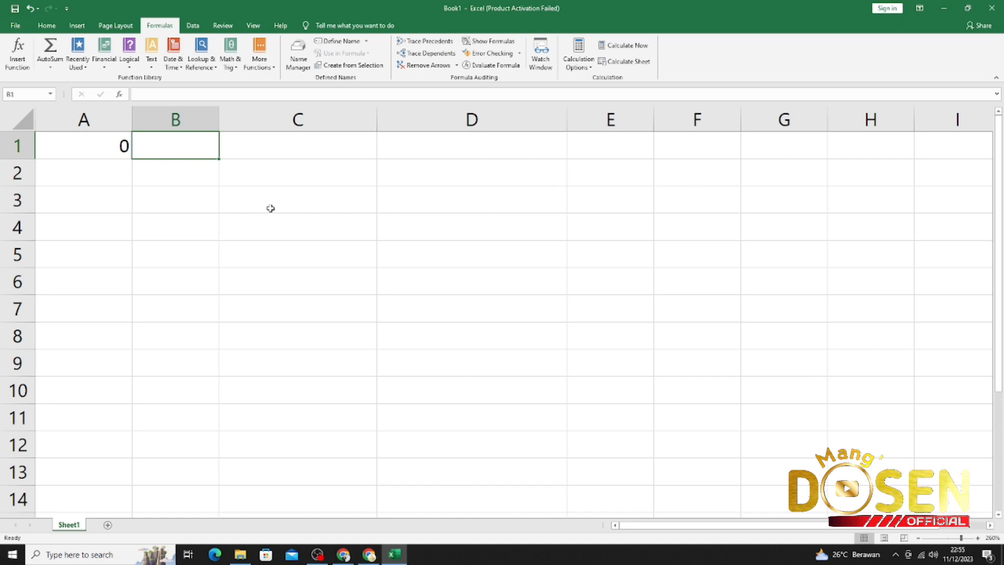
{"action": "type", "text": ";"}
{"action": "left_click", "coordinate": [256, 147]}
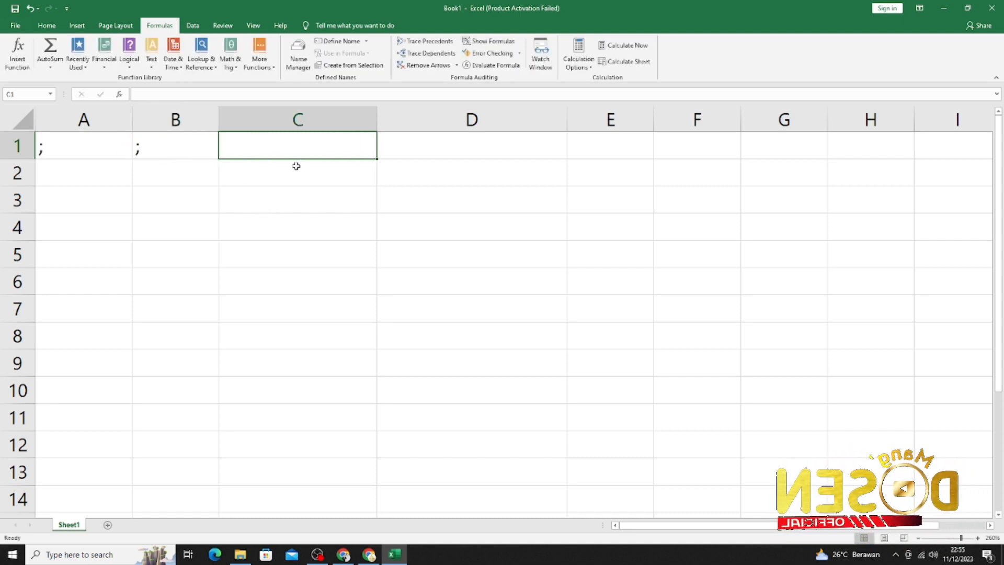
{"action": "type", "text": "'"}
{"action": "left_click", "coordinate": [280, 189]}
{"action": "left_click", "coordinate": [272, 153]}
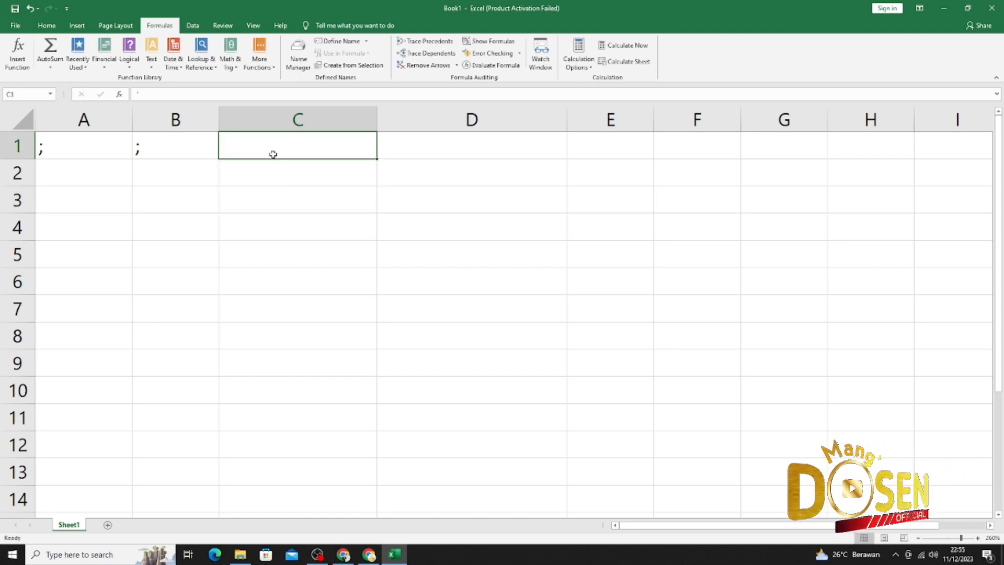
{"action": "type", "text": "'"}
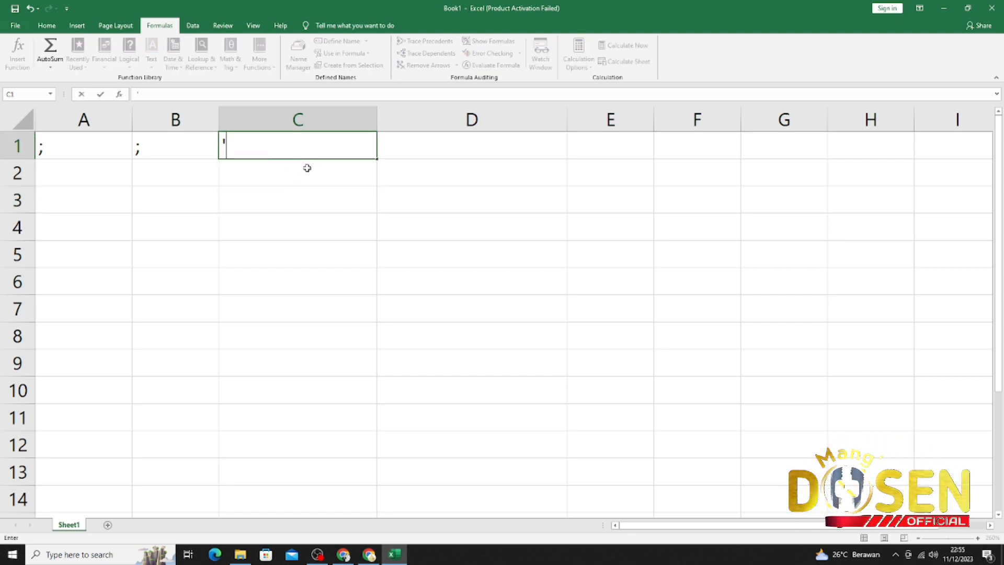
{"action": "key", "text": "BackSpace"}
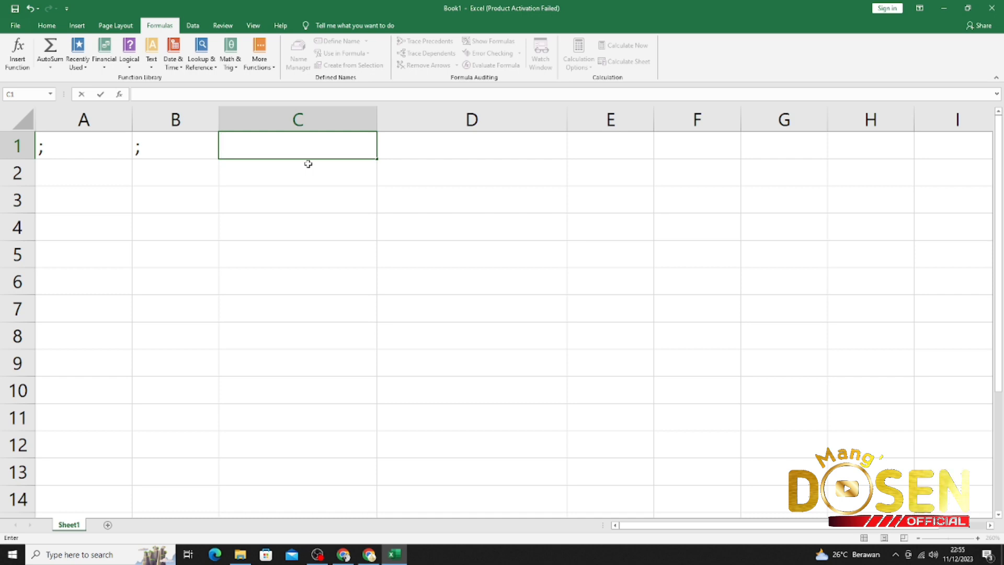
{"action": "type", "text": ",m"}
{"action": "key", "text": "BackSpace"}
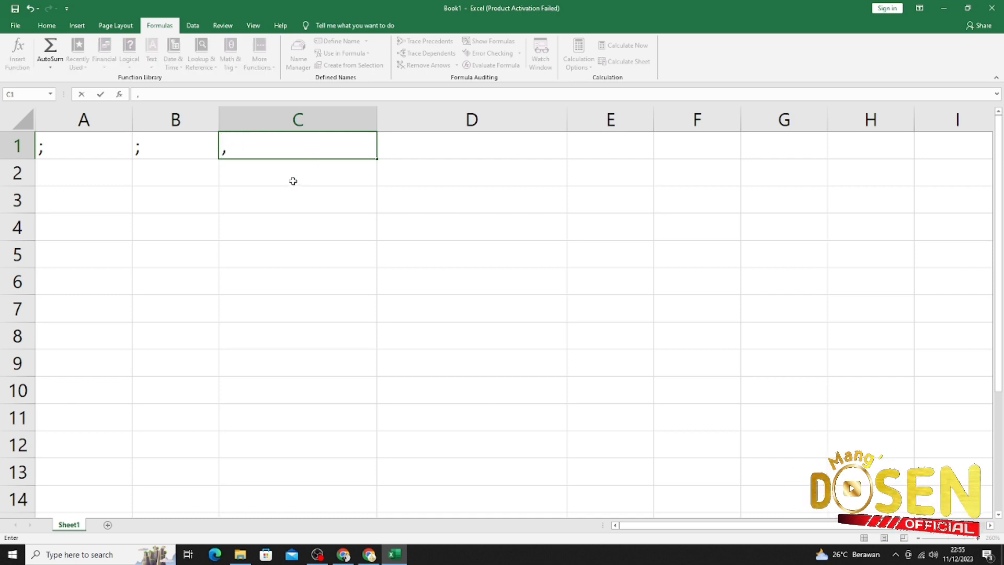
{"action": "key", "text": "Return"}
{"action": "left_click_drag", "start_coordinate": [88, 155], "coordinate": [244, 151]}
{"action": "key", "text": "F2"}
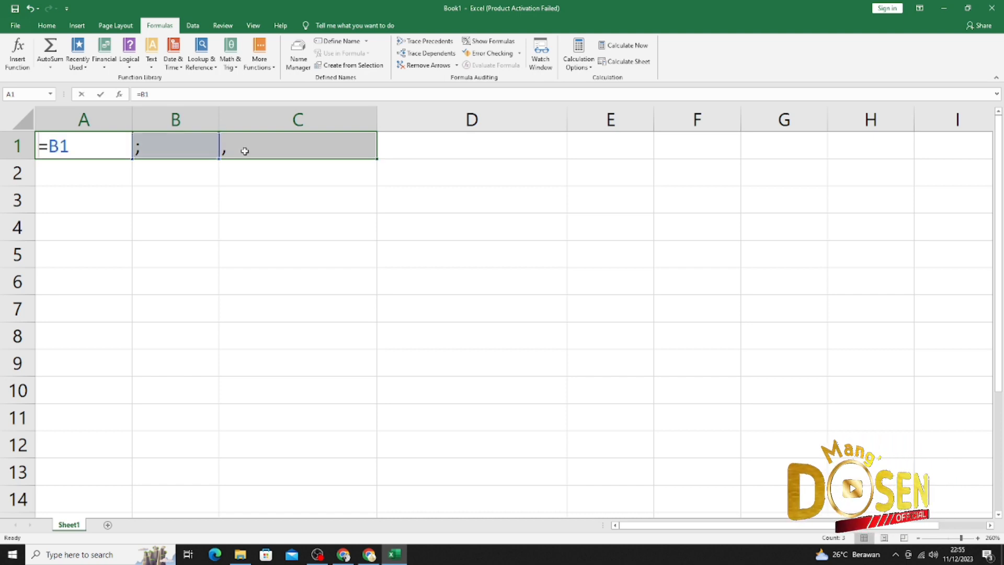
{"action": "key", "text": "BackSpace"}
{"action": "key", "text": "BackSpace"}
{"action": "key", "text": "BackSpace"}
{"action": "type", "text": ";"}
{"action": "key", "text": "Return"}
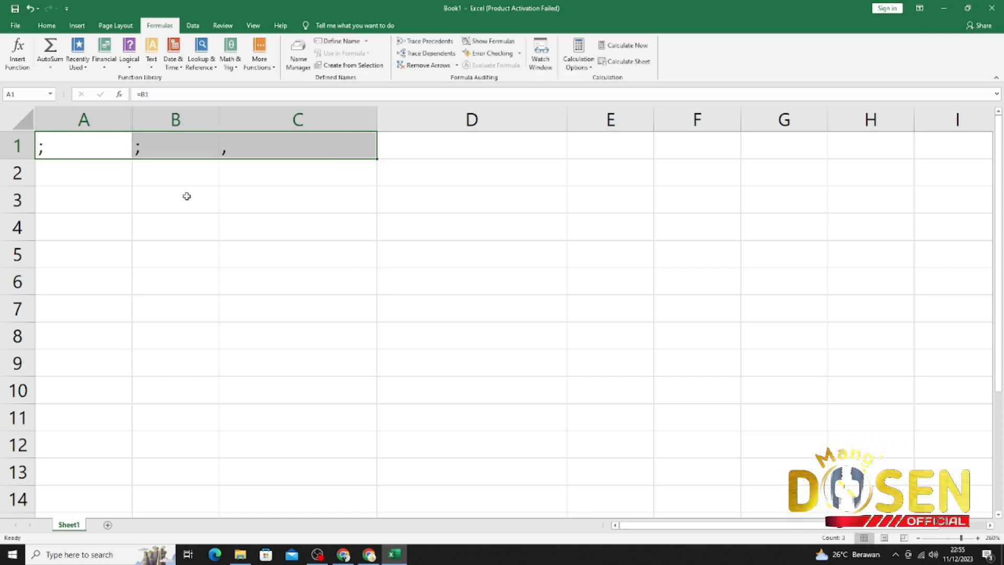
{"action": "left_click", "coordinate": [187, 197]}
Step: Insert the CONCATENATE function from the Text category into cell A2
{"action": "left_click", "coordinate": [106, 176]}
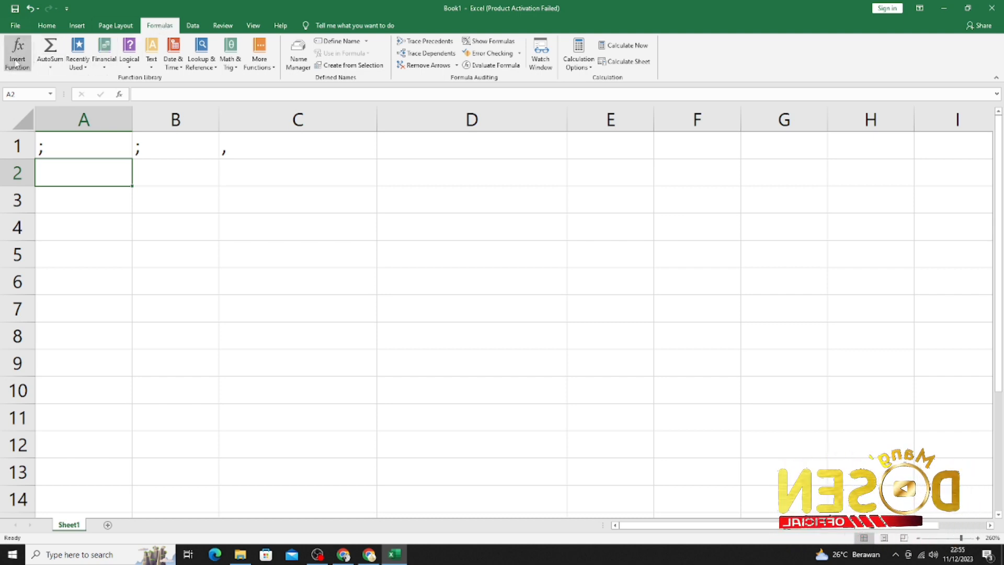
{"action": "left_click", "coordinate": [17, 58]}
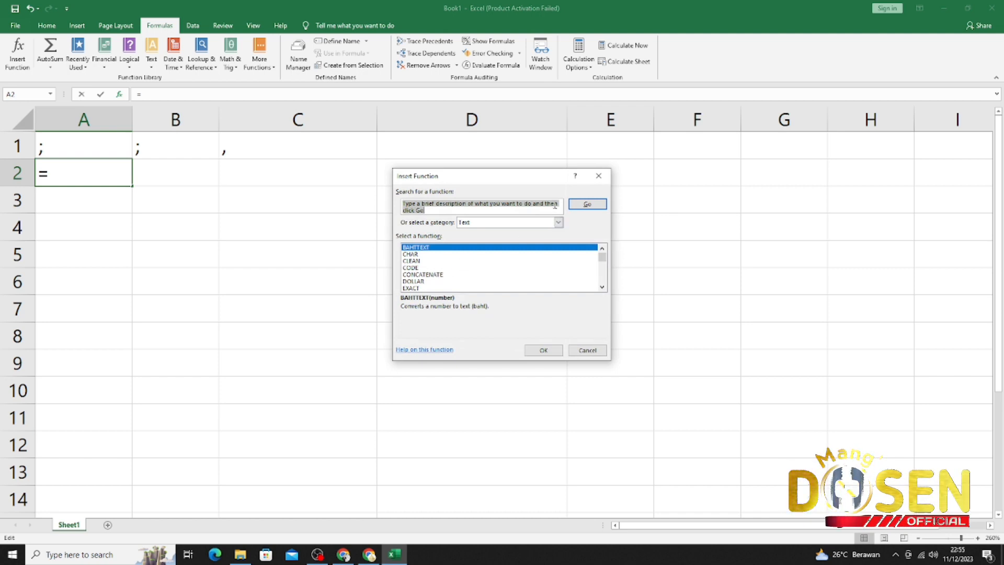
{"action": "left_click", "coordinate": [559, 223]}
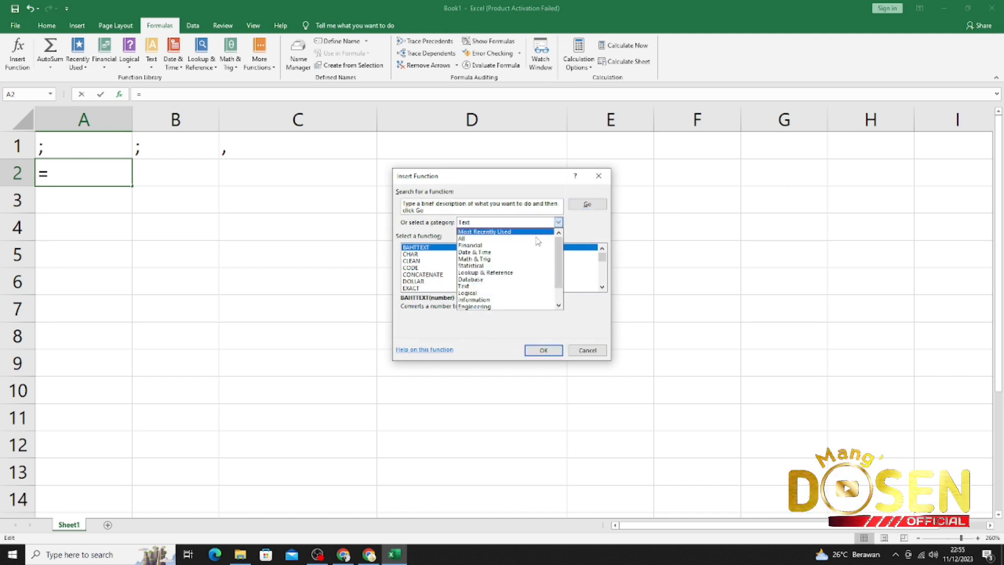
{"action": "left_click", "coordinate": [486, 287]}
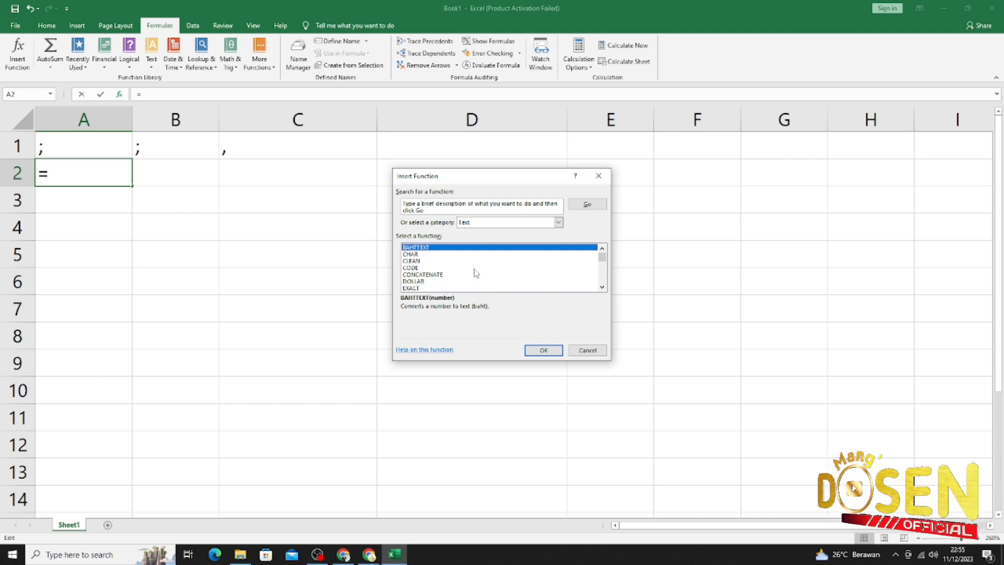
{"action": "left_click", "coordinate": [439, 275]}
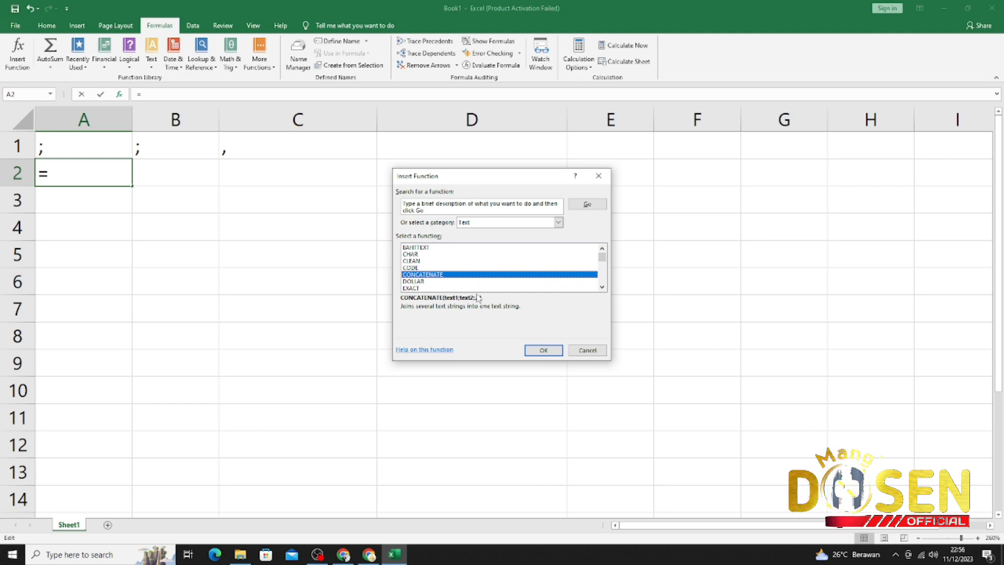
{"action": "left_click", "coordinate": [544, 351]}
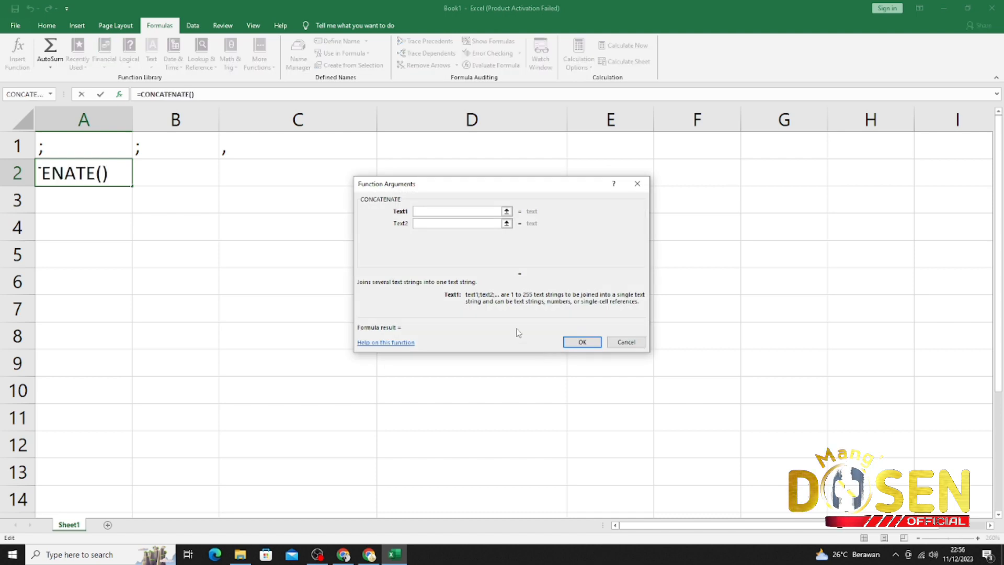
Step: Set the CONCATENATE arguments to A1 for Text1 and B1 for Text2, and confirm the formula
{"action": "left_click", "coordinate": [507, 211]}
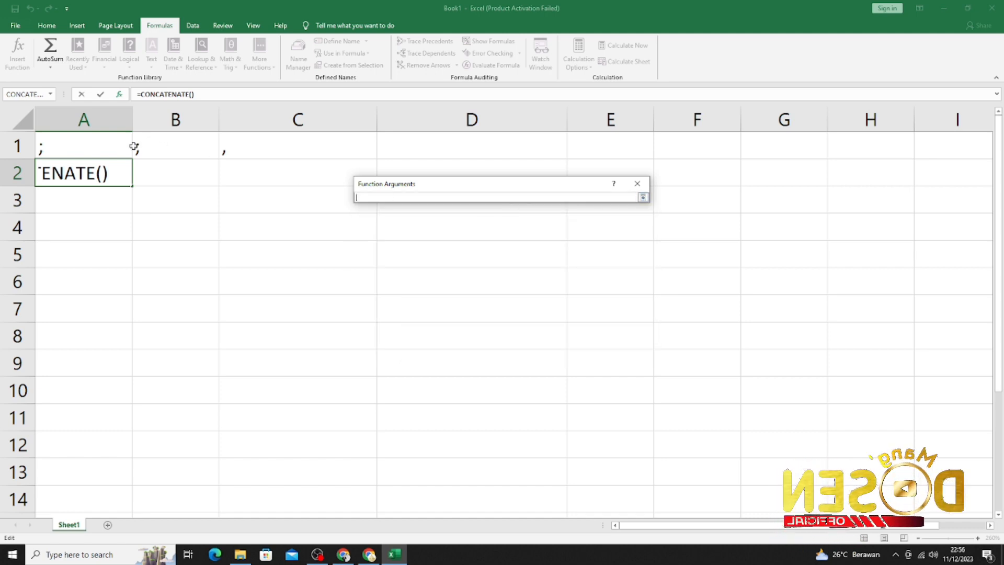
{"action": "left_click", "coordinate": [111, 147]}
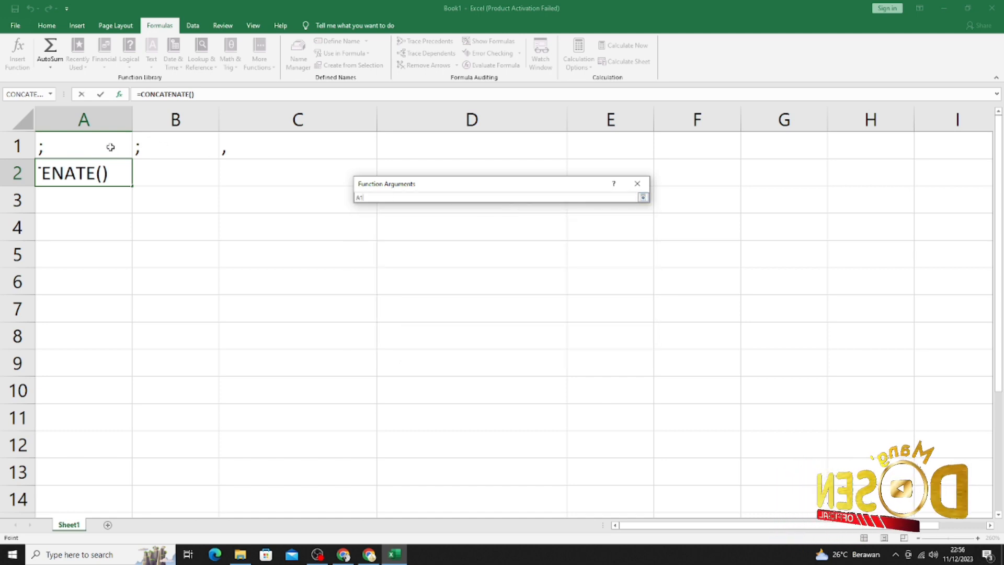
{"action": "left_click", "coordinate": [642, 198]}
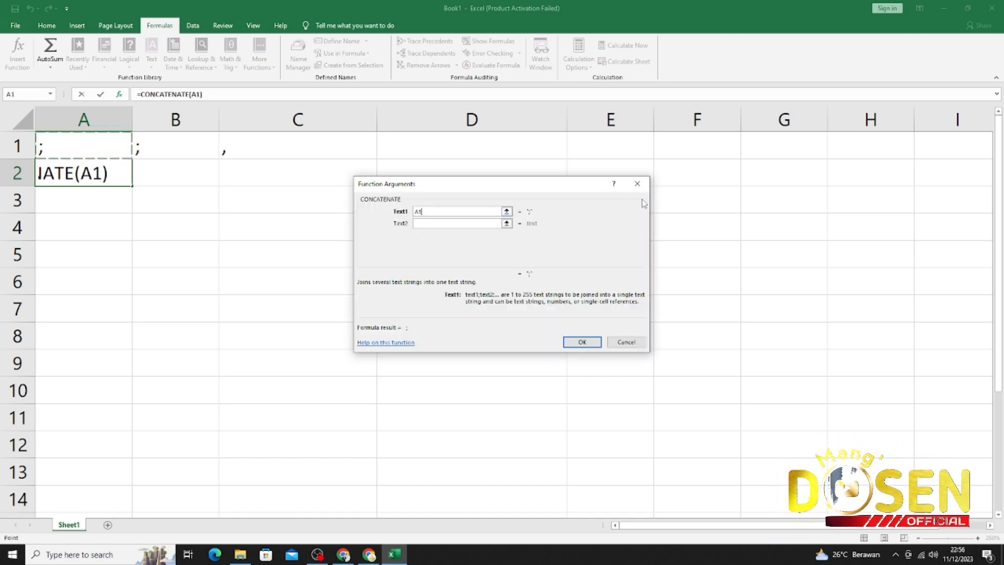
{"action": "left_click", "coordinate": [510, 223]}
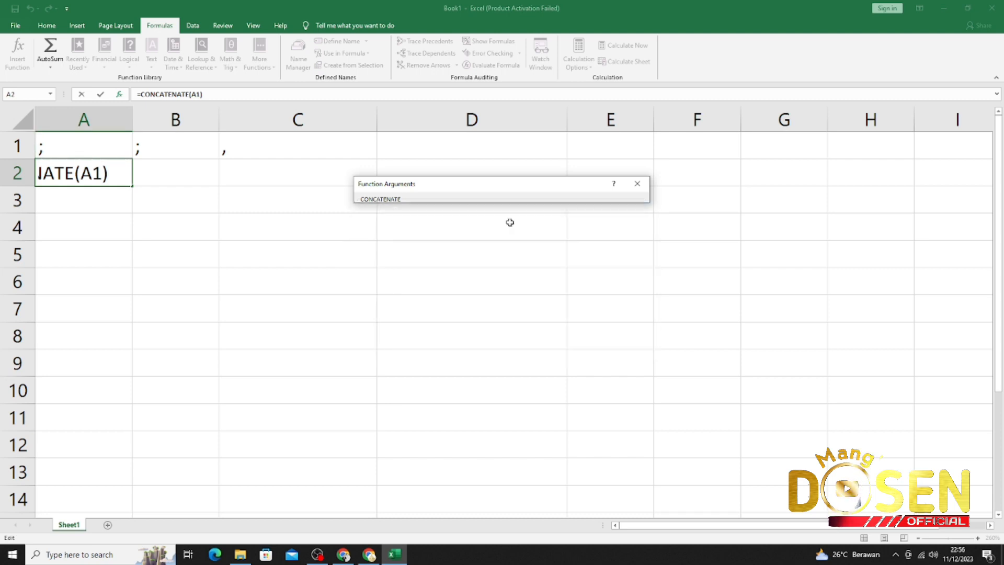
{"action": "left_click", "coordinate": [207, 151]}
{"action": "left_click", "coordinate": [643, 197]}
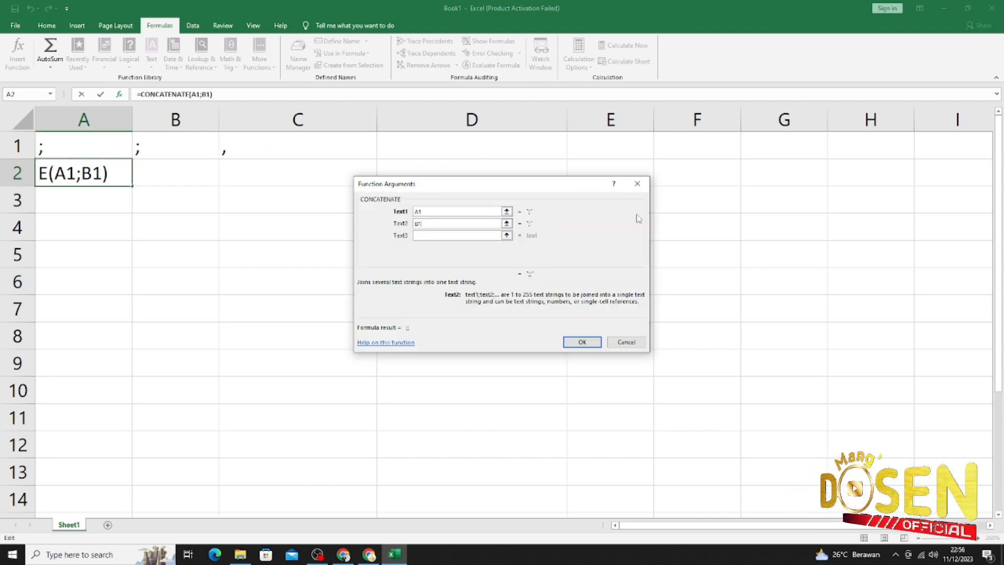
{"action": "left_click", "coordinate": [598, 342]}
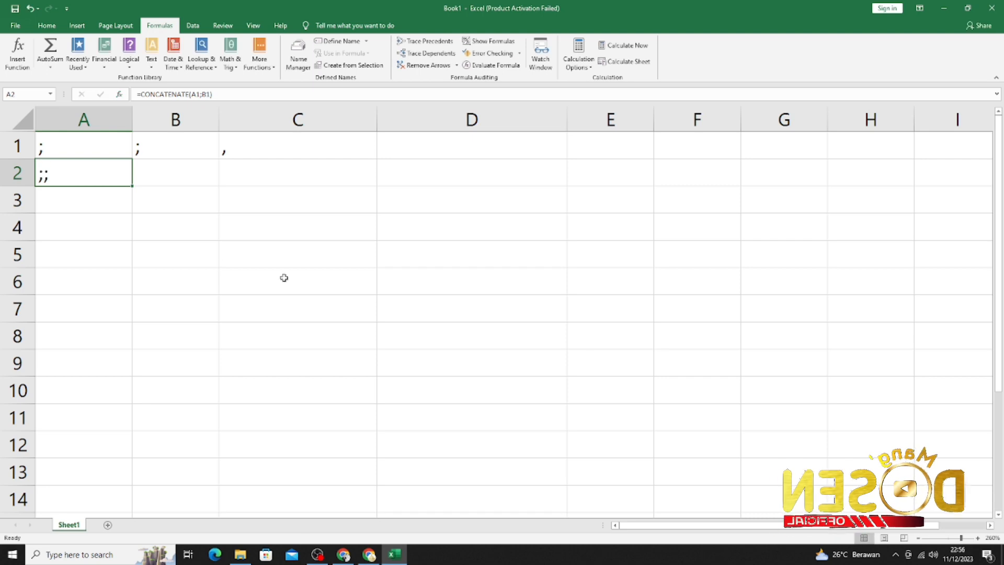
Step: Enter "mang" in A1, "dosen" in B1 and "official" in C1, with a trailing space after the first two words
{"action": "left_click", "coordinate": [134, 255]}
{"action": "left_click", "coordinate": [87, 152]}
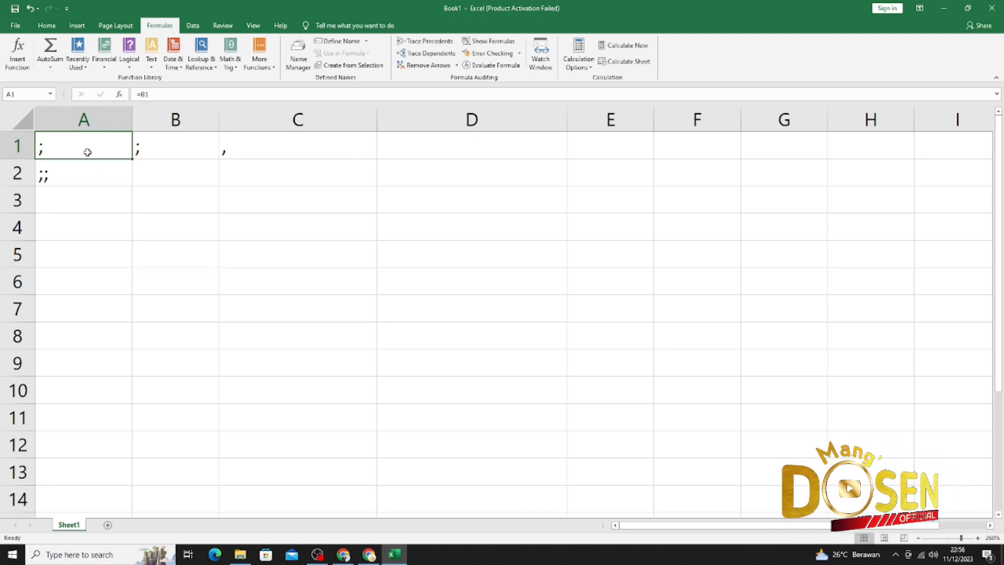
{"action": "type", "text": "mang"}
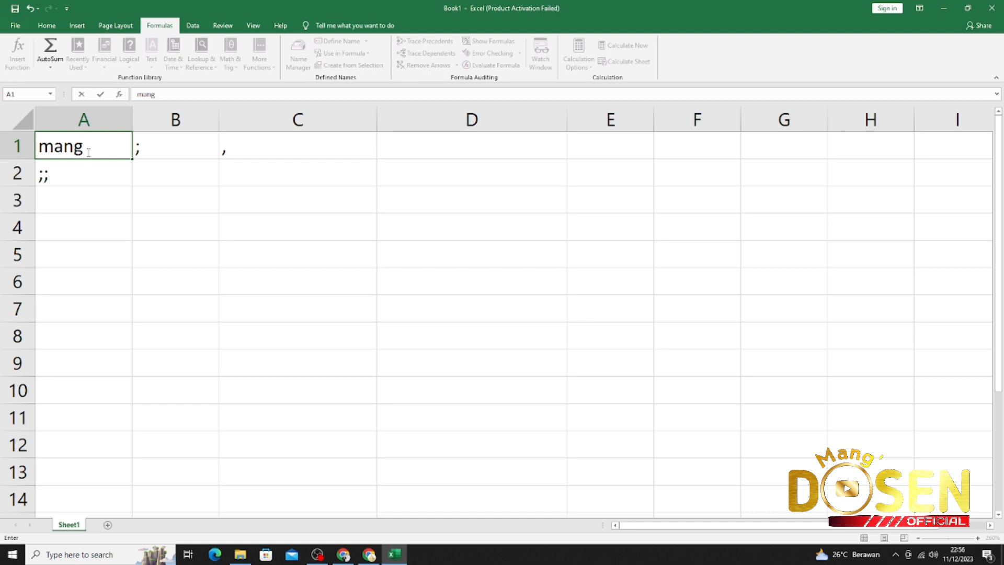
{"action": "key", "text": "Return"}
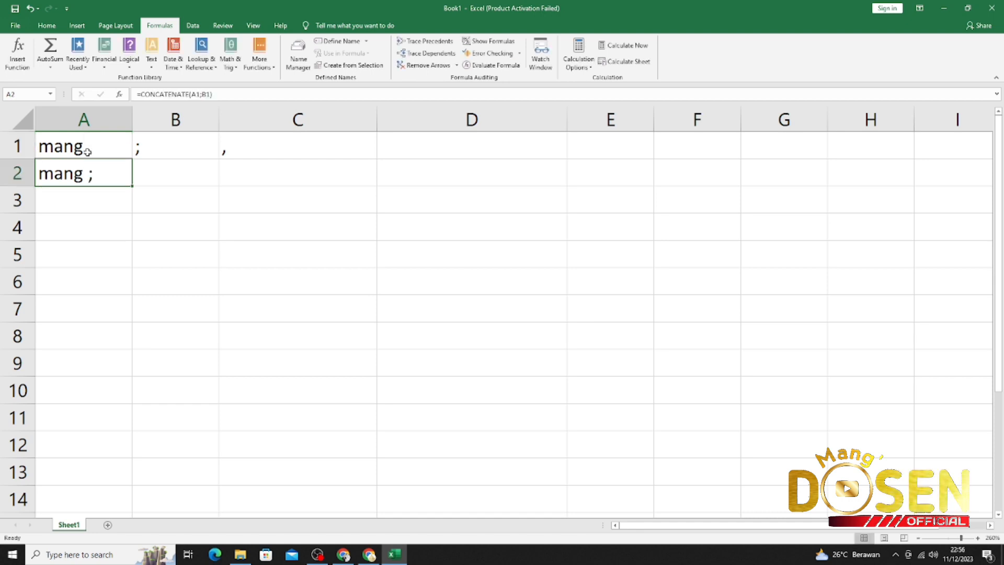
{"action": "key", "text": "Up"}
{"action": "key", "text": "Right"}
{"action": "type", "text": "dosen"}
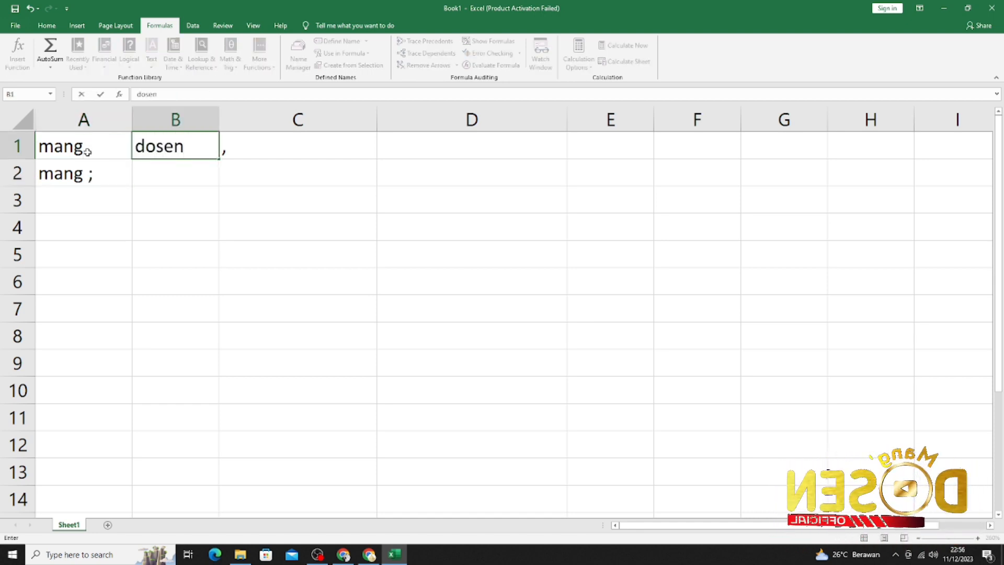
{"action": "key", "text": "Right"}
{"action": "type", "text": "of"}
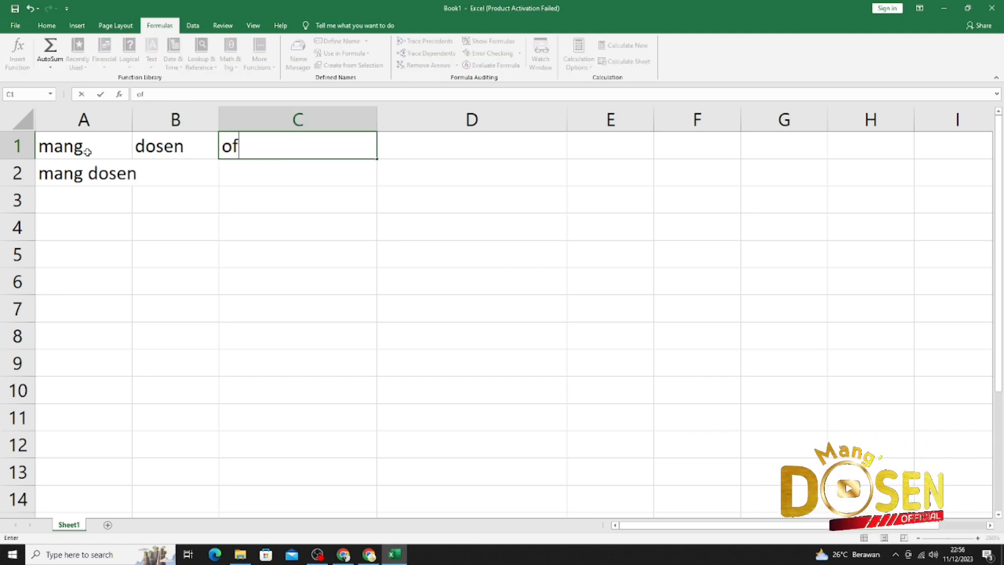
{"action": "type", "text": "ficial"}
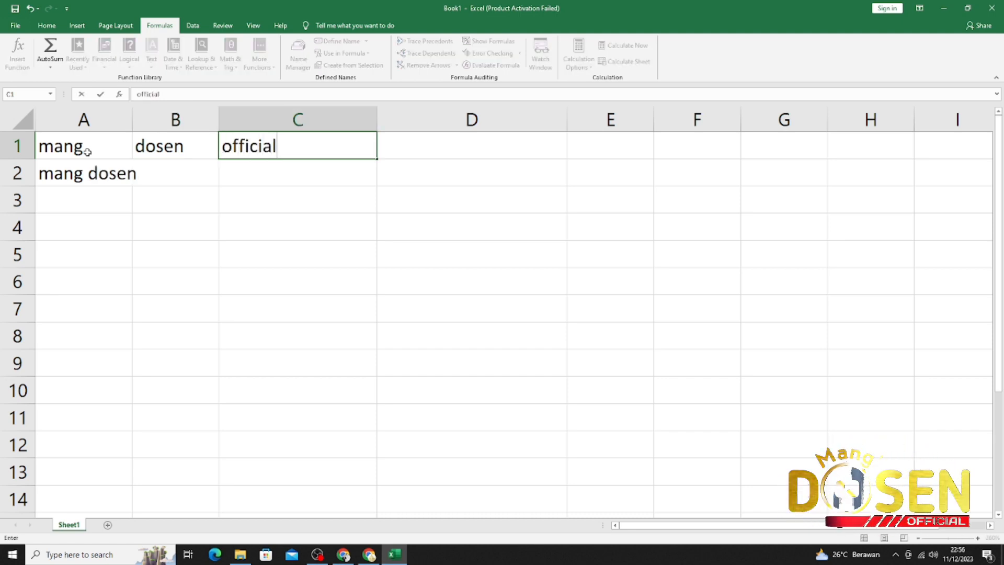
{"action": "key", "text": "Return"}
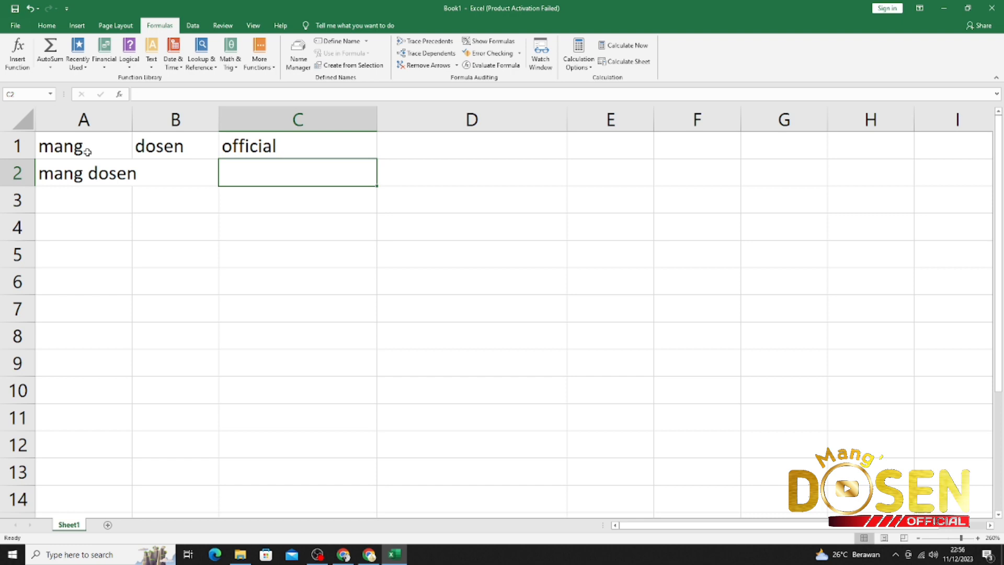
Step: Widen columns A and B to the same width and fill cell A2 with yellow
{"action": "left_click_drag", "start_coordinate": [83, 119], "coordinate": [189, 135]}
{"action": "left_click", "coordinate": [193, 196]}
{"action": "left_click", "coordinate": [128, 166]}
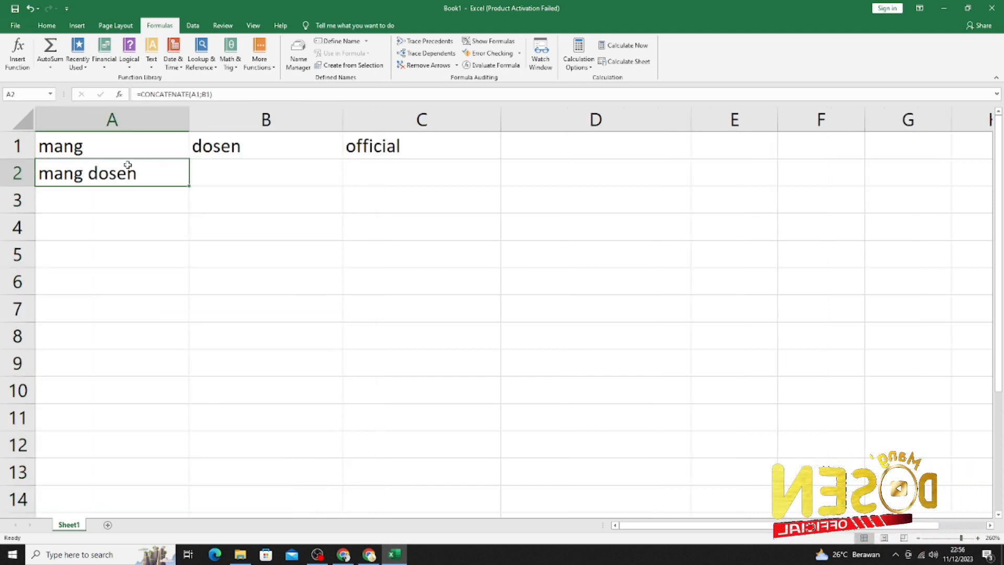
{"action": "left_click", "coordinate": [47, 25]}
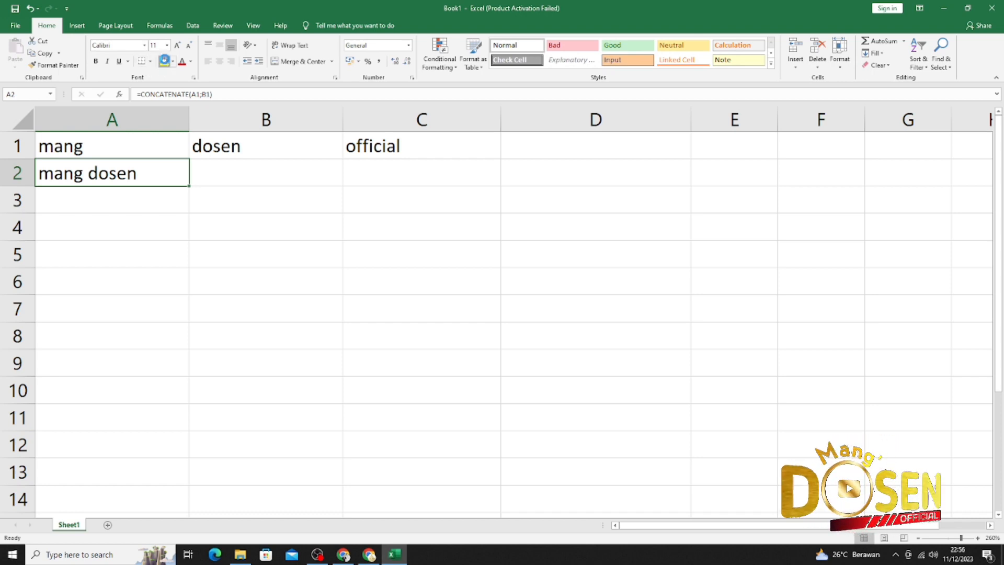
{"action": "left_click", "coordinate": [164, 60]}
{"action": "left_click", "coordinate": [274, 226]}
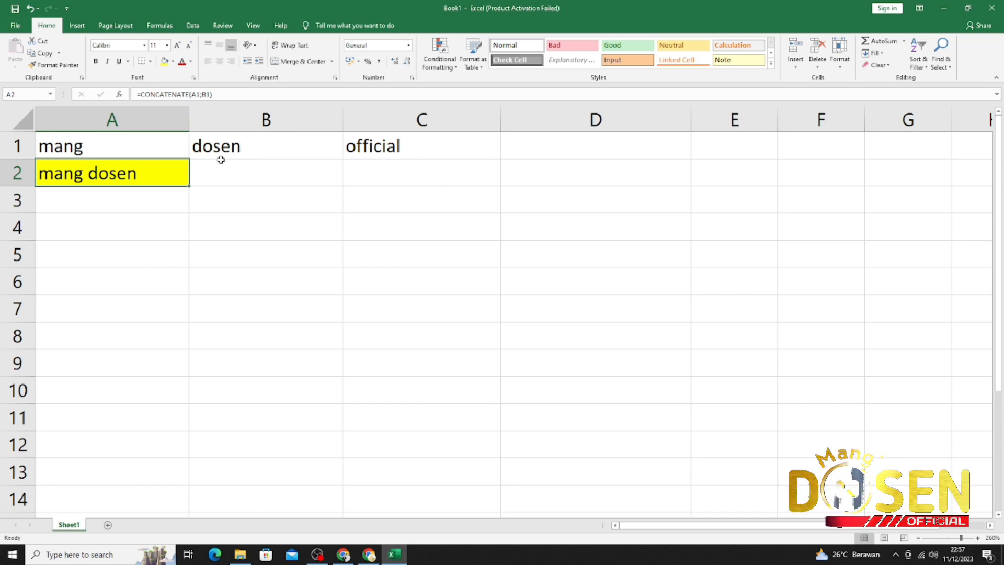
Step: Add C1 as the third argument of the CONCATENATE formula in A2 and auto-fit column A to its contents
{"action": "double_click", "coordinate": [164, 172]}
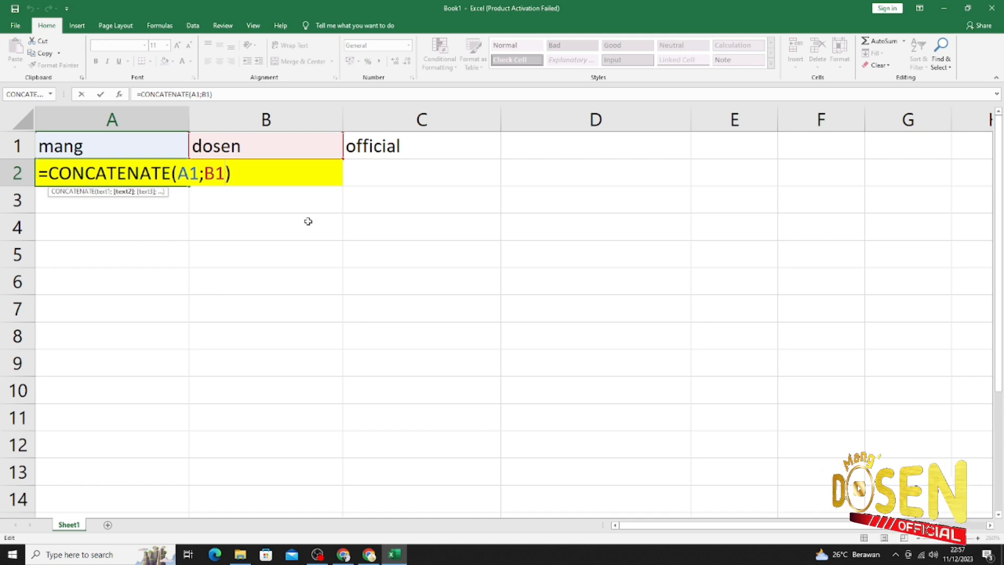
{"action": "type", "text": ";"}
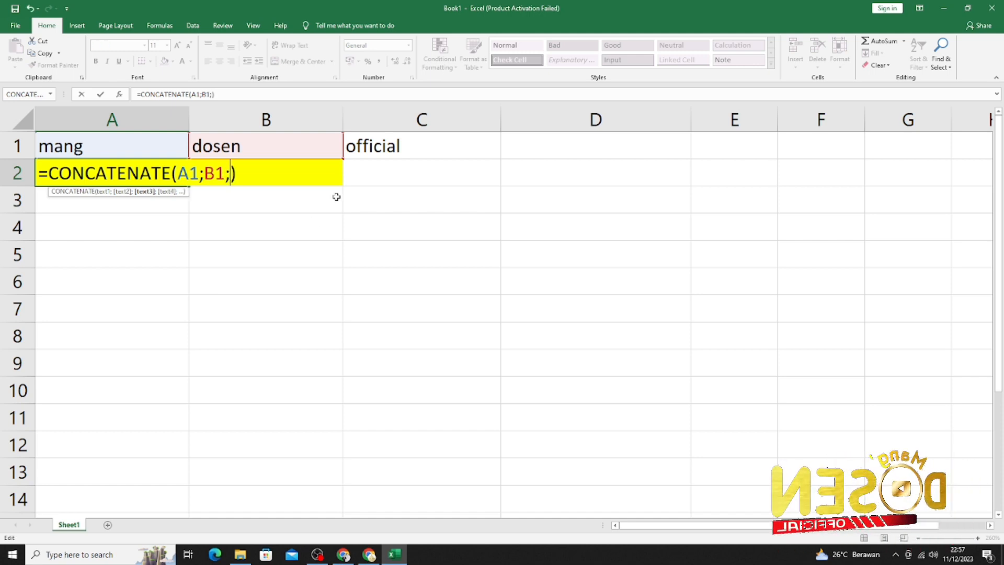
{"action": "left_click", "coordinate": [381, 141]}
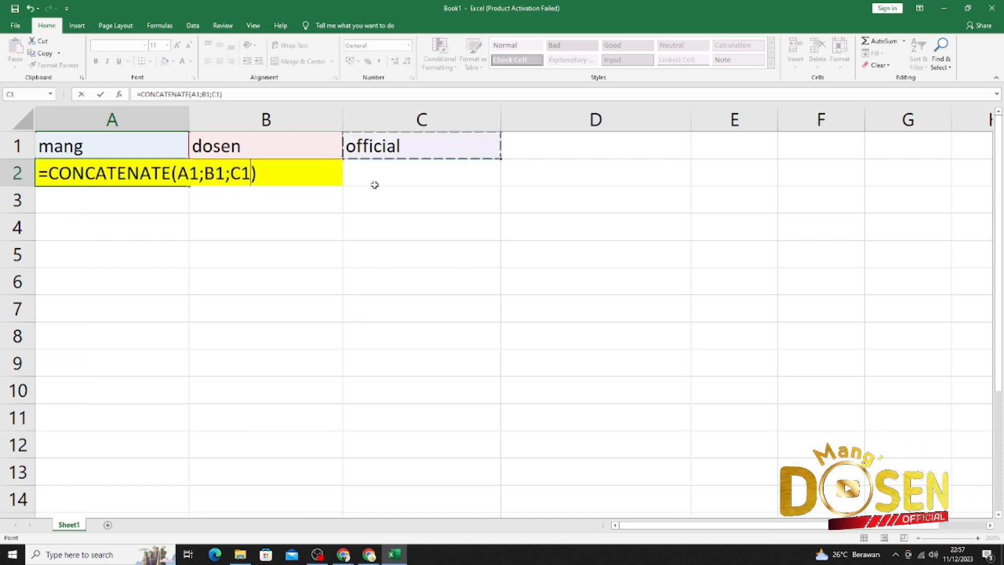
{"action": "key", "text": "Return"}
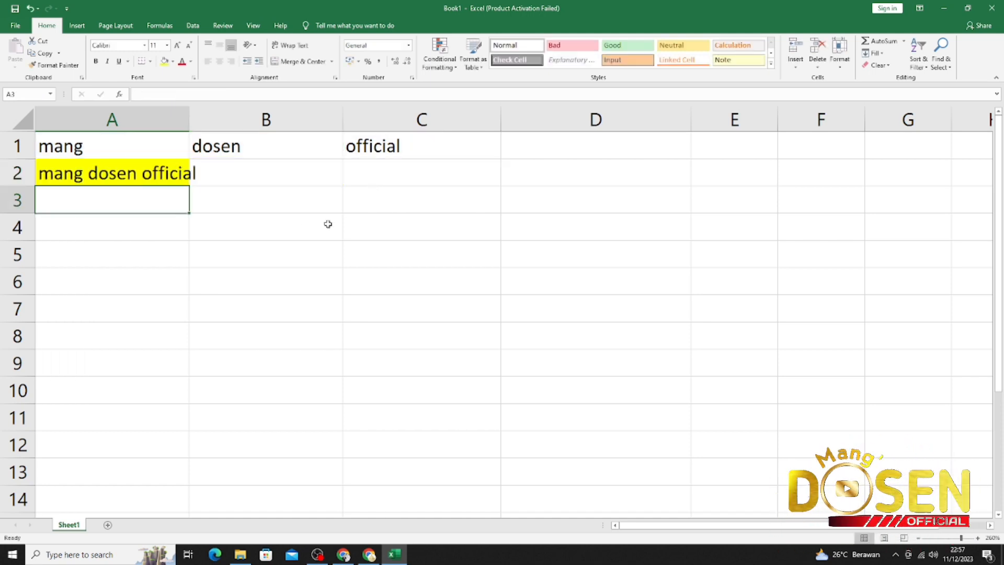
{"action": "double_click", "coordinate": [186, 115]}
{"action": "left_click", "coordinate": [187, 169]}
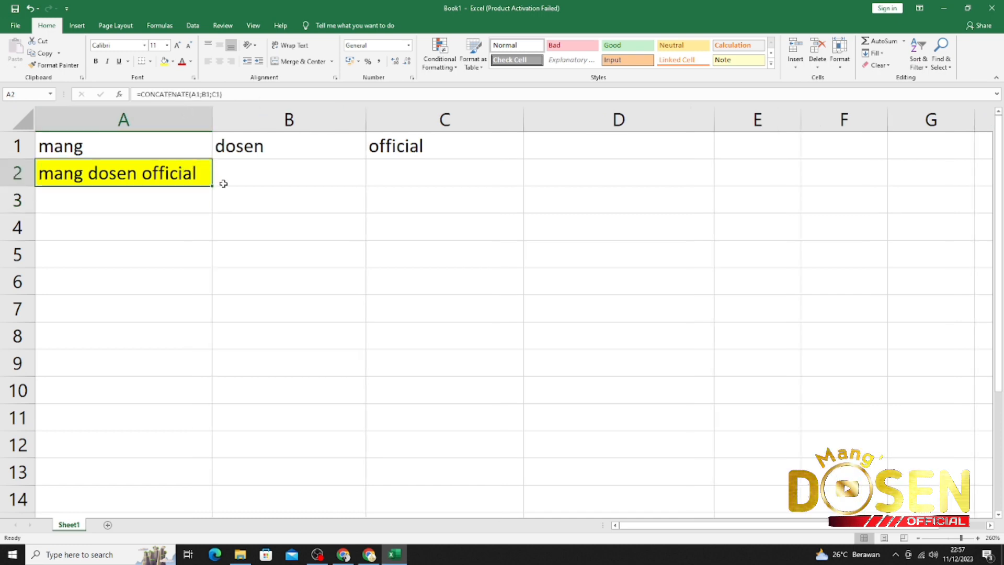
Step: Enter a formula in A3 that joins A1, B1 and C1 with the & operator: =A1&B1&C1
{"action": "left_click", "coordinate": [177, 204]}
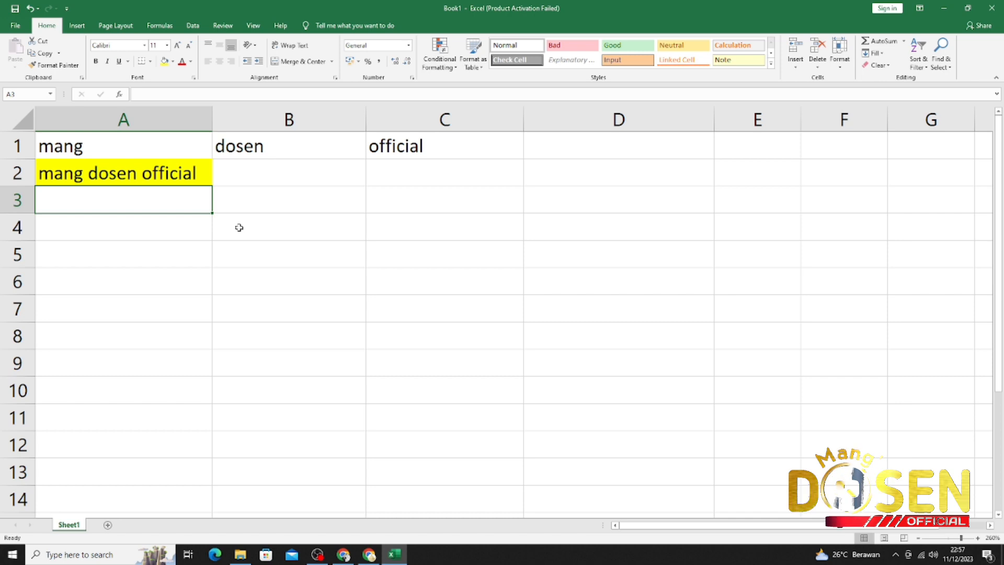
{"action": "type", "text": "="}
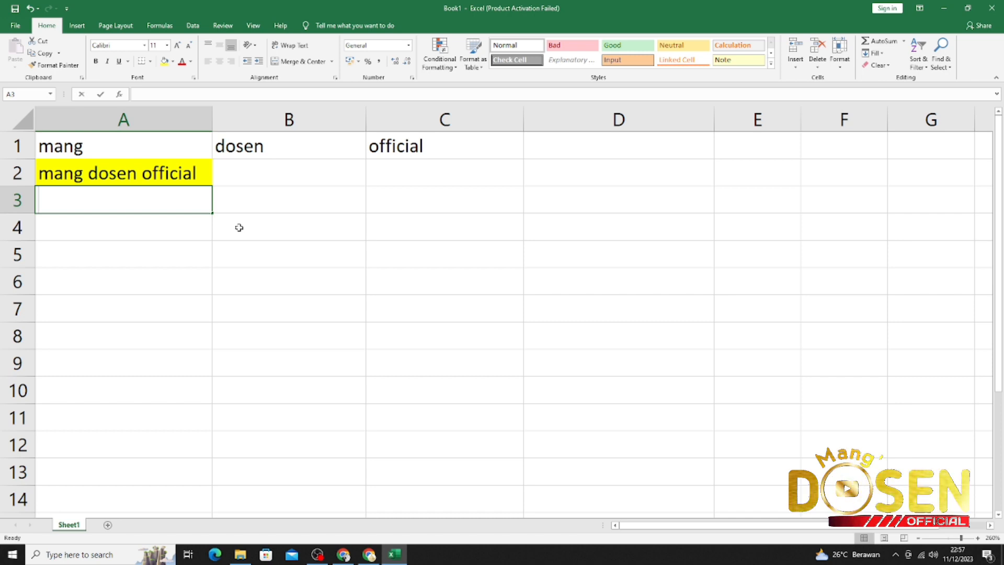
{"action": "key", "text": "Up"}
{"action": "key", "text": "Up"}
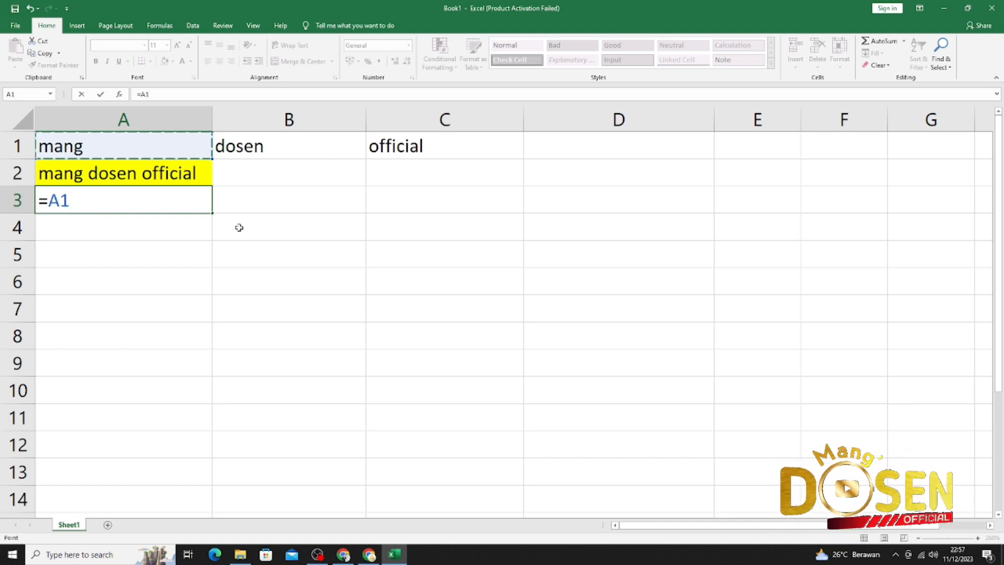
{"action": "type", "text": "&"}
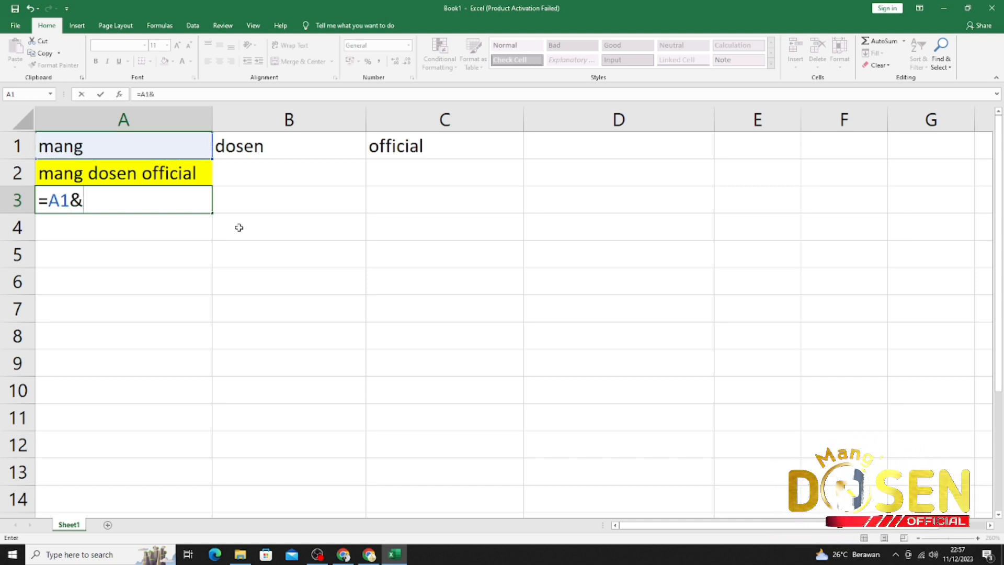
{"action": "key", "text": "Up"}
{"action": "key", "text": "Up"}
{"action": "key", "text": "Right"}
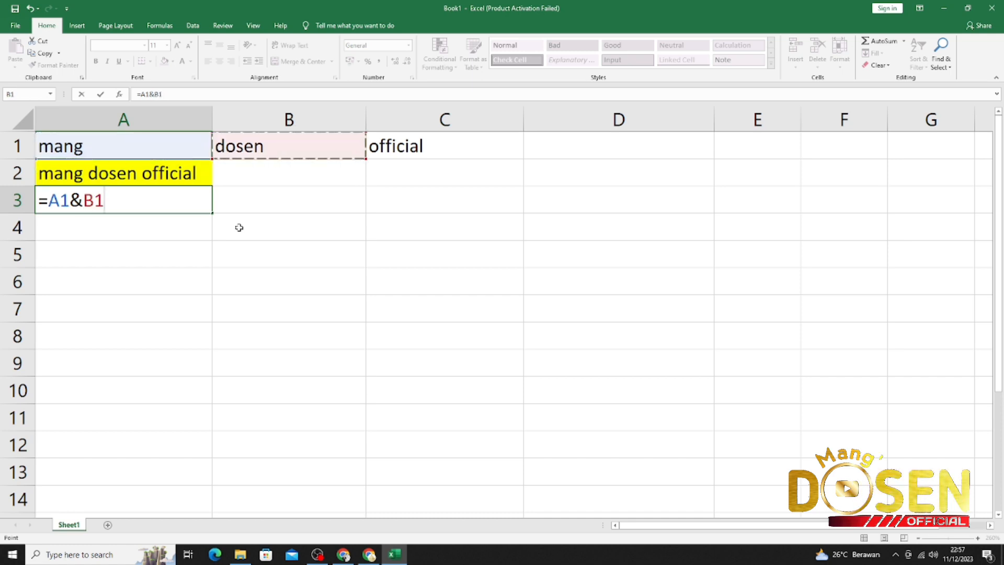
{"action": "type", "text": "&"}
{"action": "key", "text": "Up"}
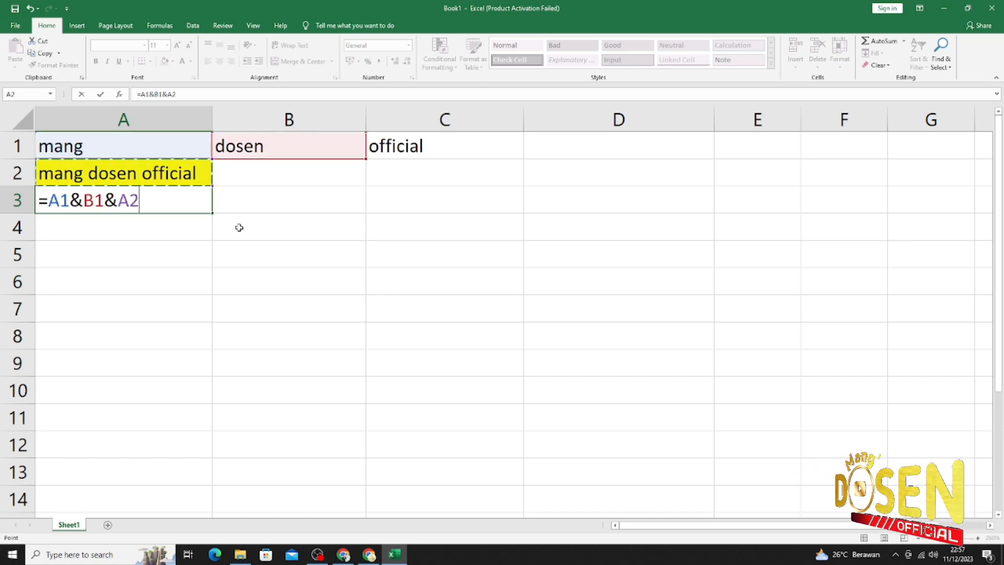
{"action": "key", "text": "Up"}
{"action": "key", "text": "Right"}
{"action": "key", "text": "Right"}
{"action": "key", "text": "Return"}
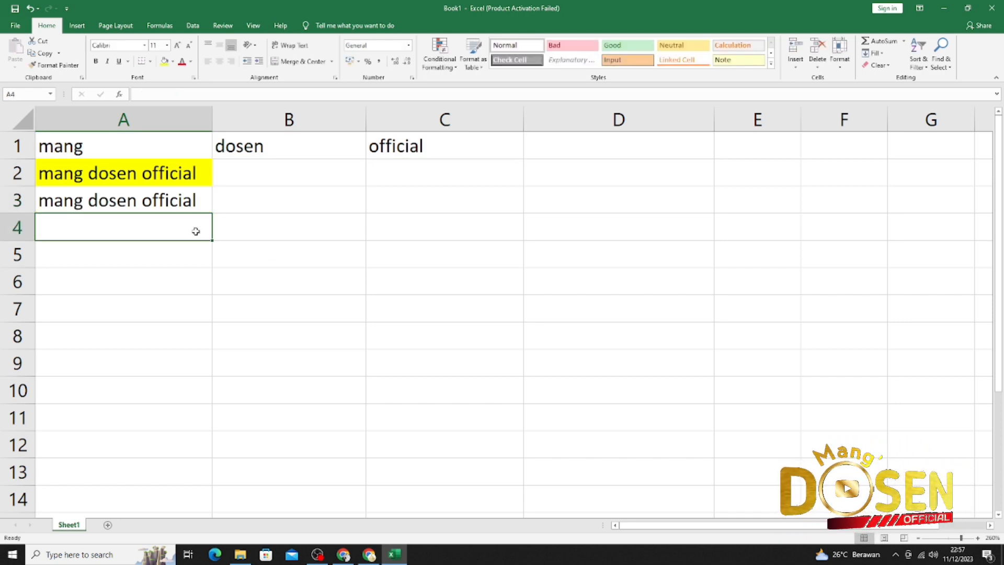
{"action": "left_click", "coordinate": [173, 205]}
{"action": "left_click_drag", "start_coordinate": [169, 179], "coordinate": [171, 200]}
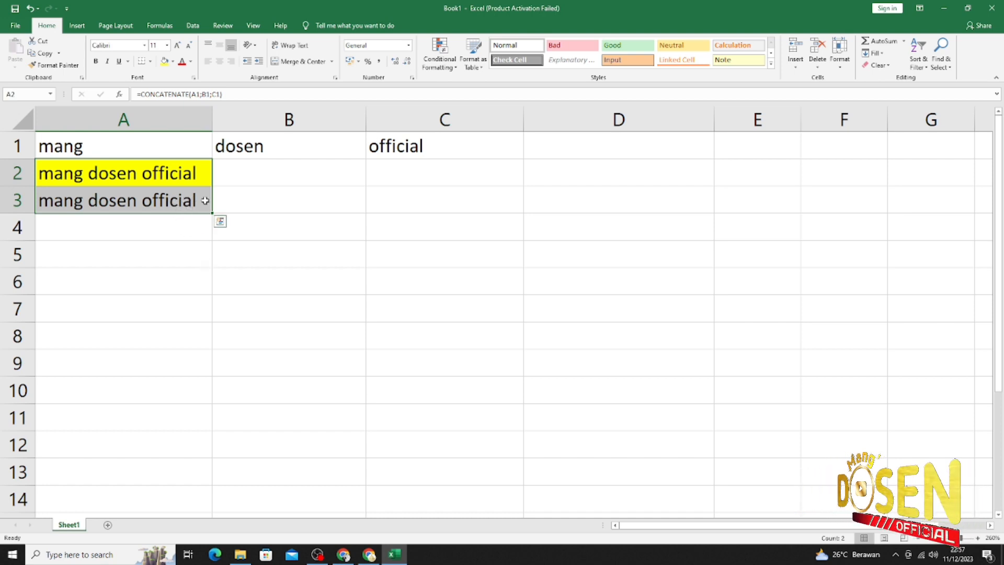
{"action": "left_click", "coordinate": [156, 193]}
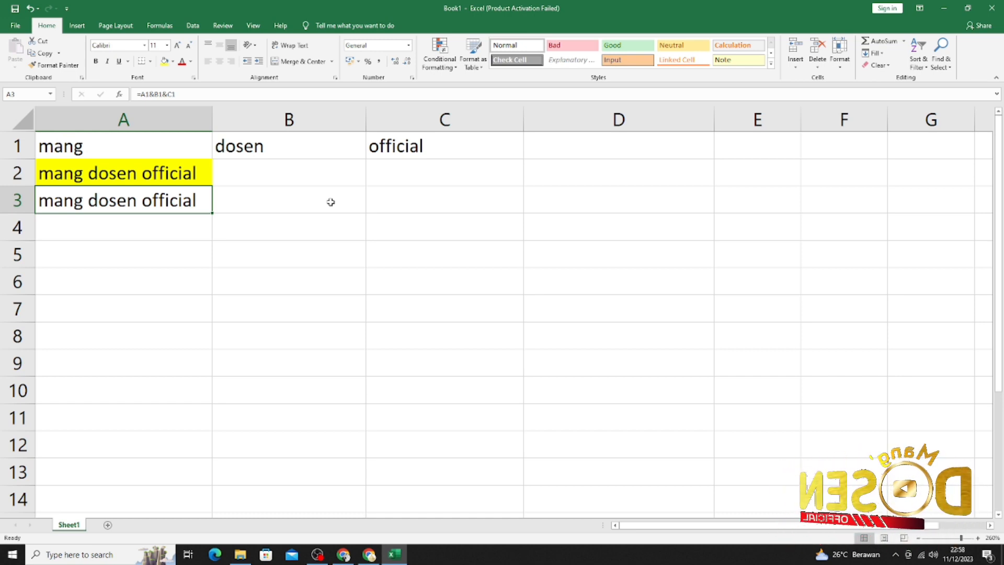
{"action": "left_click", "coordinate": [136, 171]}
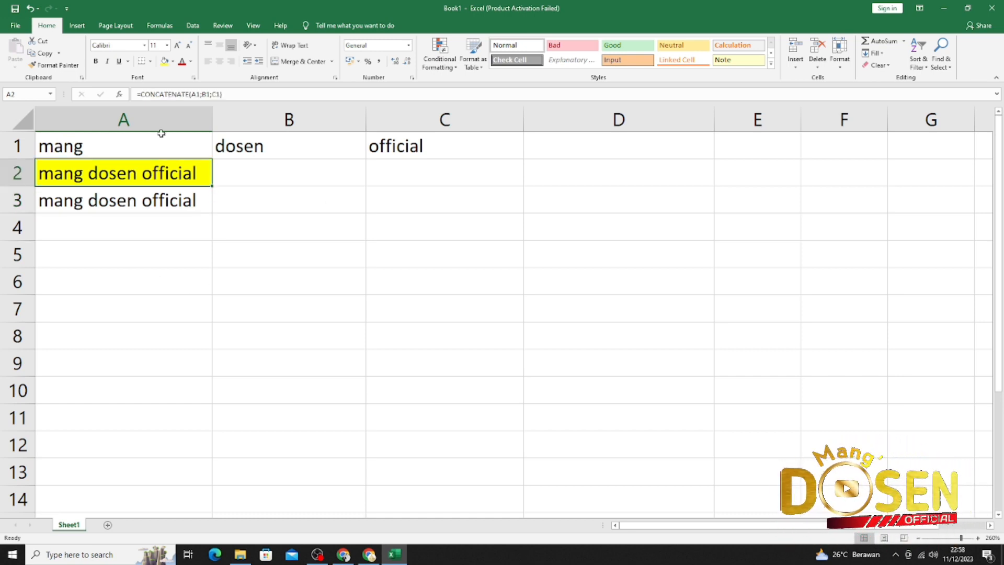
{"action": "mouse_move", "coordinate": [185, 94]}
{"action": "left_mouse_down"}
{"action": "mouse_move", "coordinate": [151, 94]}
{"action": "mouse_move", "coordinate": [187, 97]}
{"action": "left_mouse_up"}
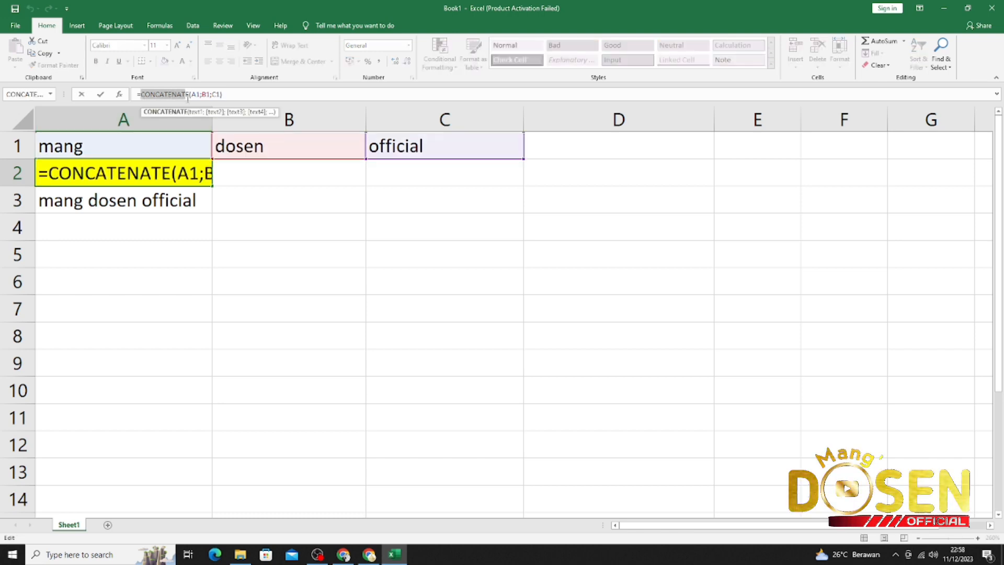
{"action": "left_click", "coordinate": [725, 144]}
{"action": "key", "text": "ctrl+v"}
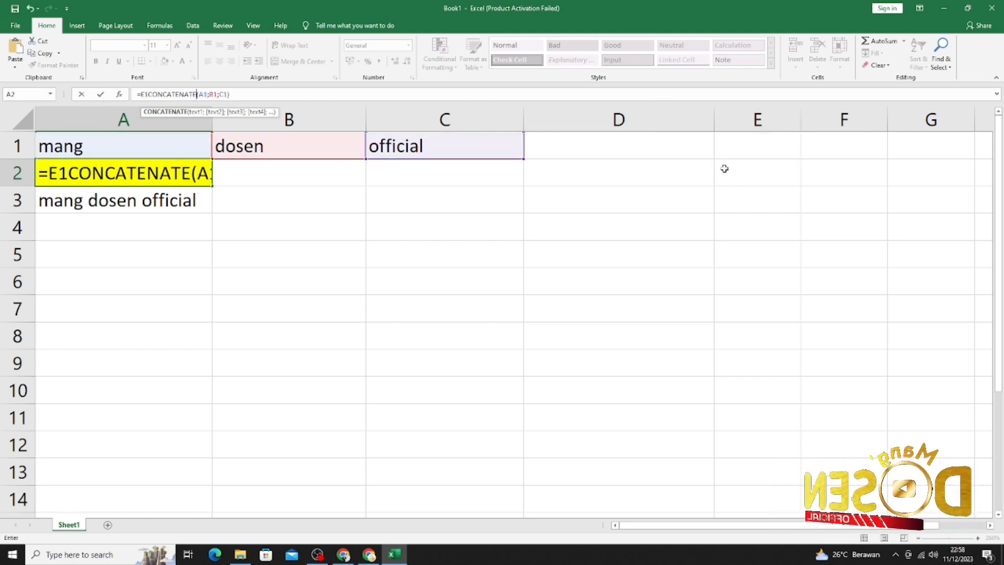
{"action": "left_click", "coordinate": [239, 230]}
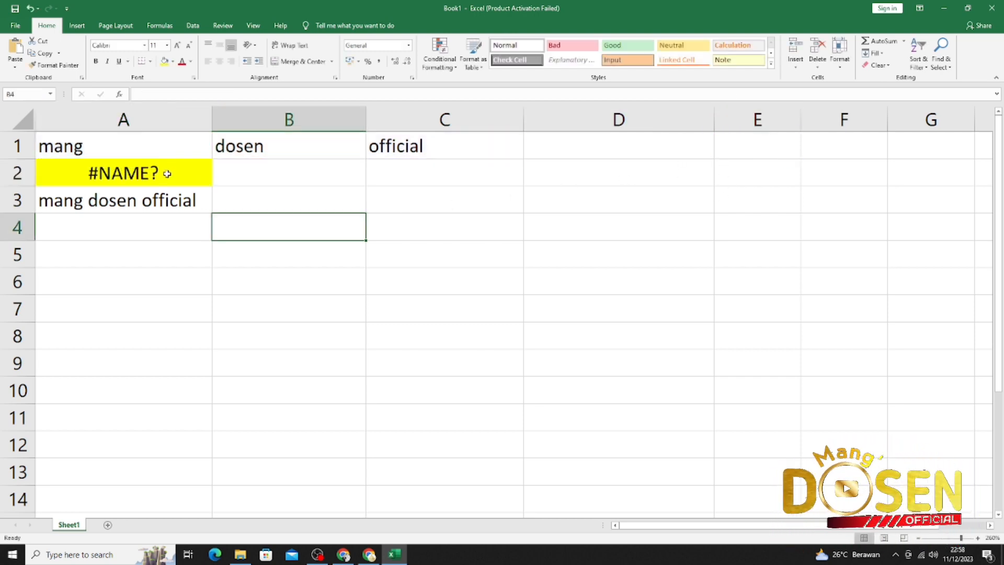
{"action": "left_click", "coordinate": [209, 180]}
{"action": "key", "text": "ctrl+z"}
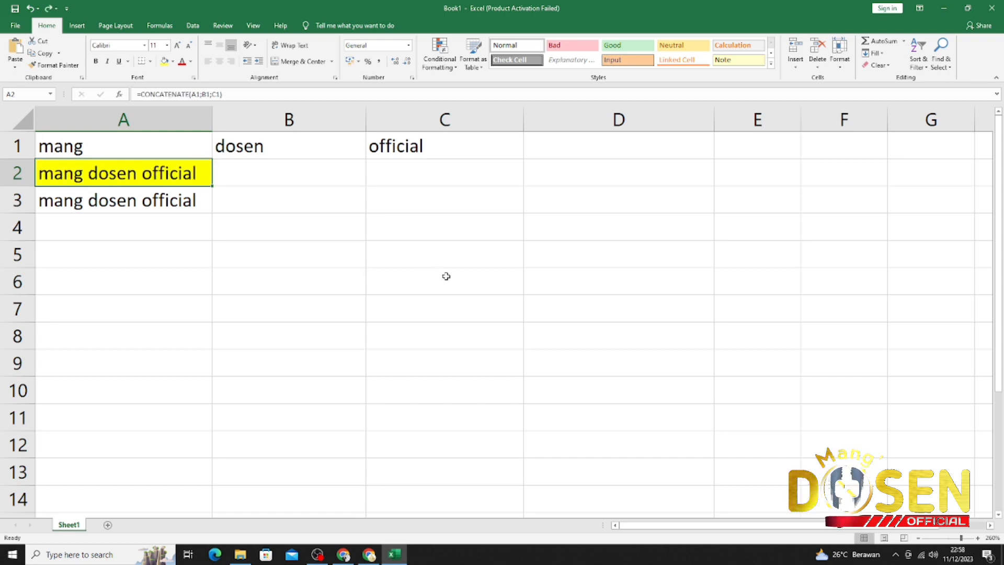
Step: Enter the label "CONCATINATE" in cell E1
{"action": "left_click", "coordinate": [775, 150]}
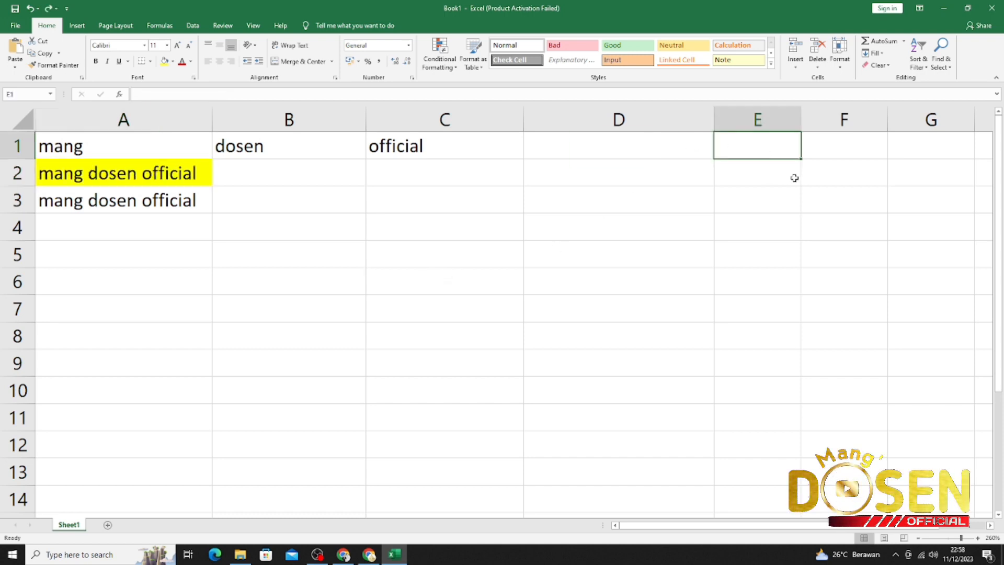
{"action": "type", "text": "CONCA"}
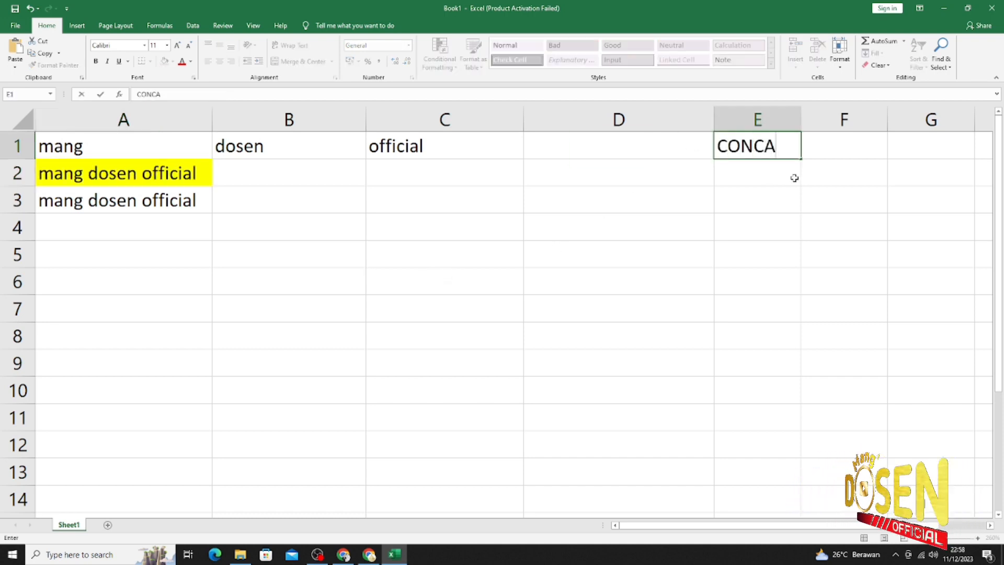
{"action": "type", "text": "INATE"}
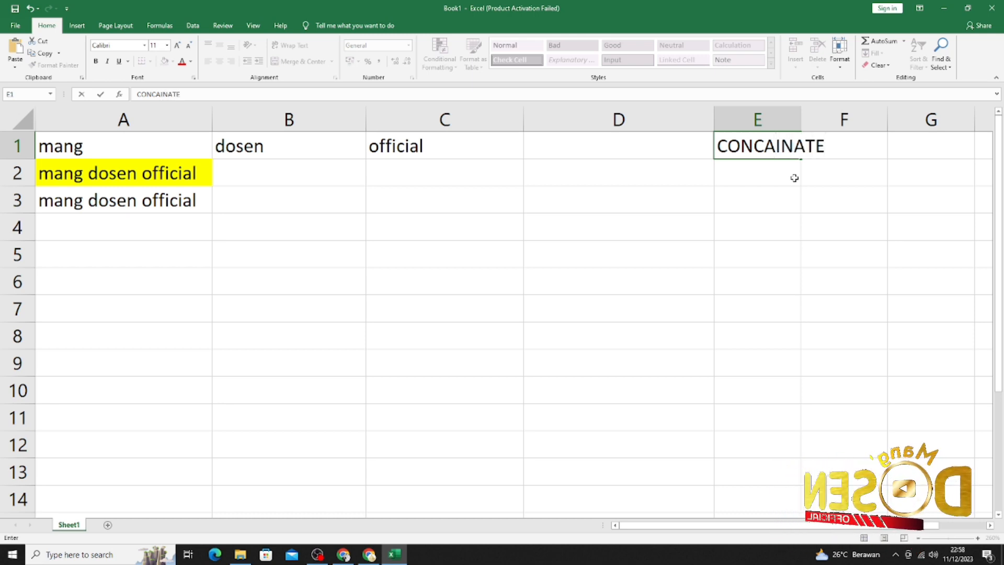
{"action": "key", "text": "Return"}
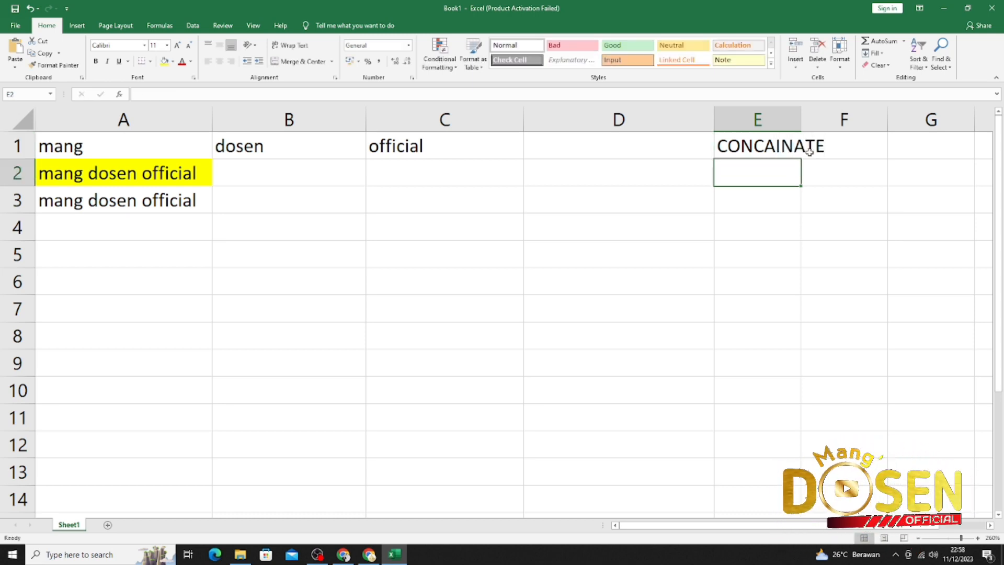
{"action": "double_click", "coordinate": [767, 150]}
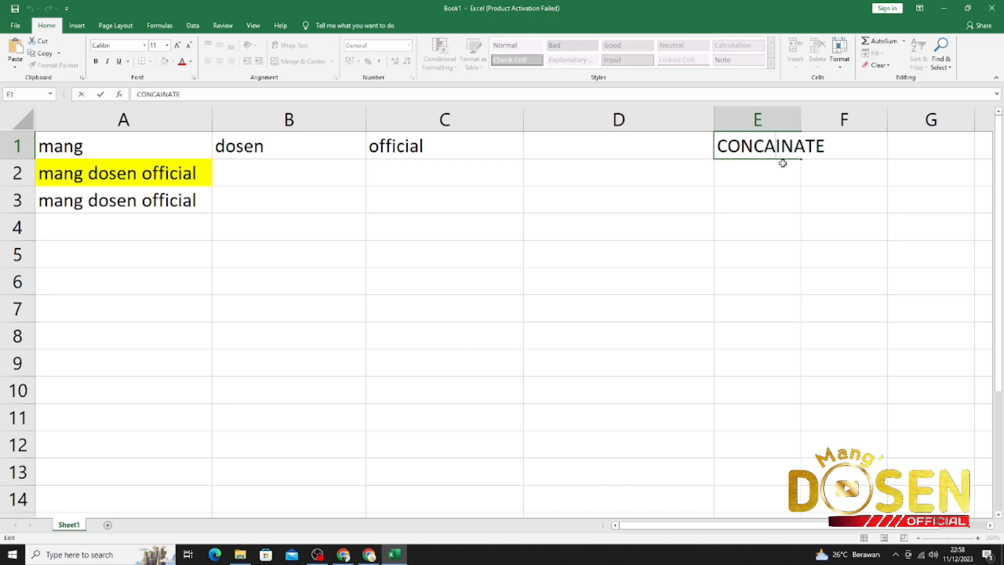
{"action": "type", "text": "T"}
{"action": "left_click", "coordinate": [757, 197]}
{"action": "left_click", "coordinate": [762, 152]}
{"action": "left_click", "coordinate": [767, 170]}
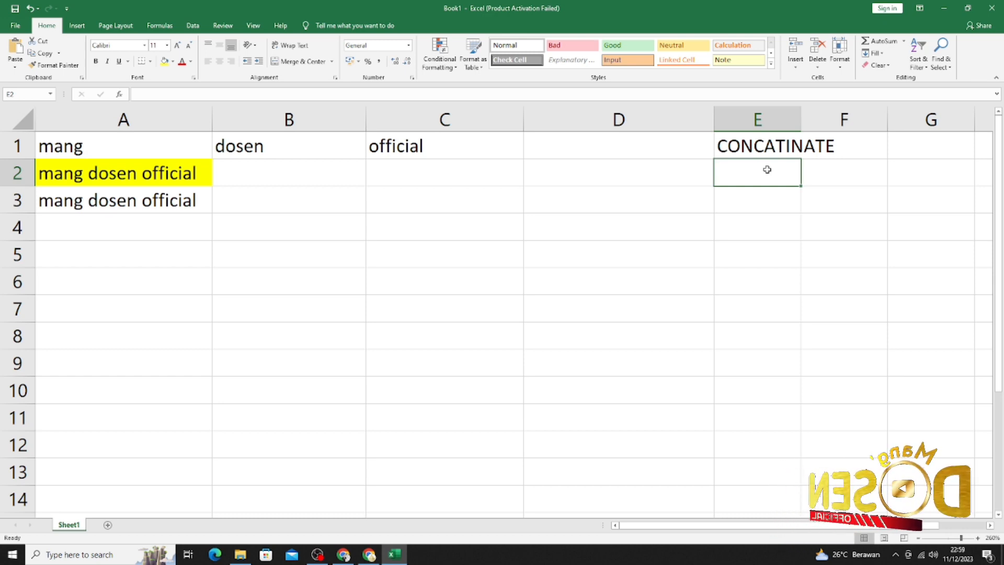
Step: Move the label "CONCATINATE" from E1 down to E2
{"action": "left_click", "coordinate": [750, 146]}
{"action": "key", "text": "ctrl+c"}
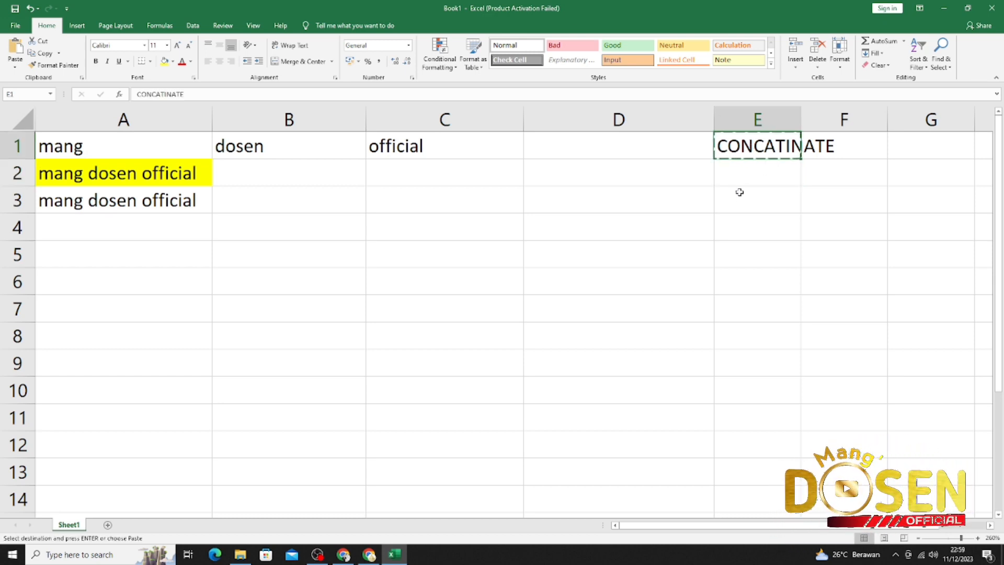
{"action": "left_click", "coordinate": [741, 180]}
{"action": "key", "text": "ctrl+v"}
Step: Enter the heading "Fungsi Text" in E1 and the function name "LEFT" in E3
{"action": "left_click", "coordinate": [751, 147]}
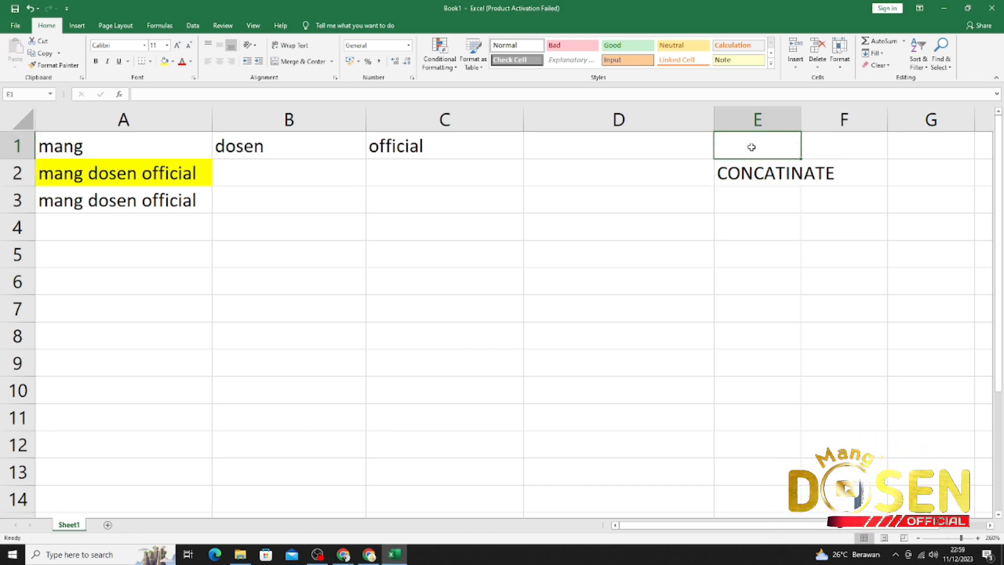
{"action": "type", "text": "f"}
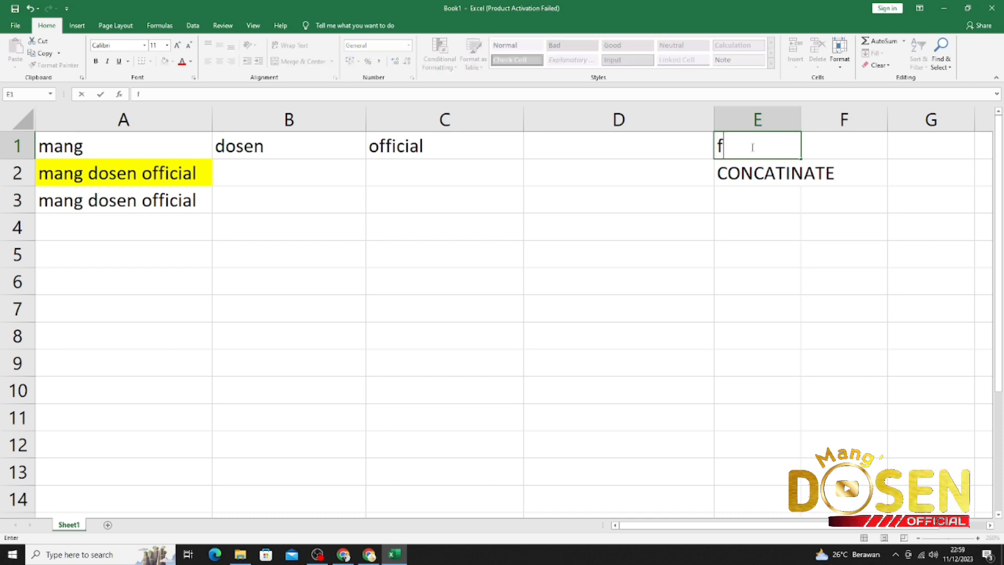
{"action": "type", "text": "UNGS"}
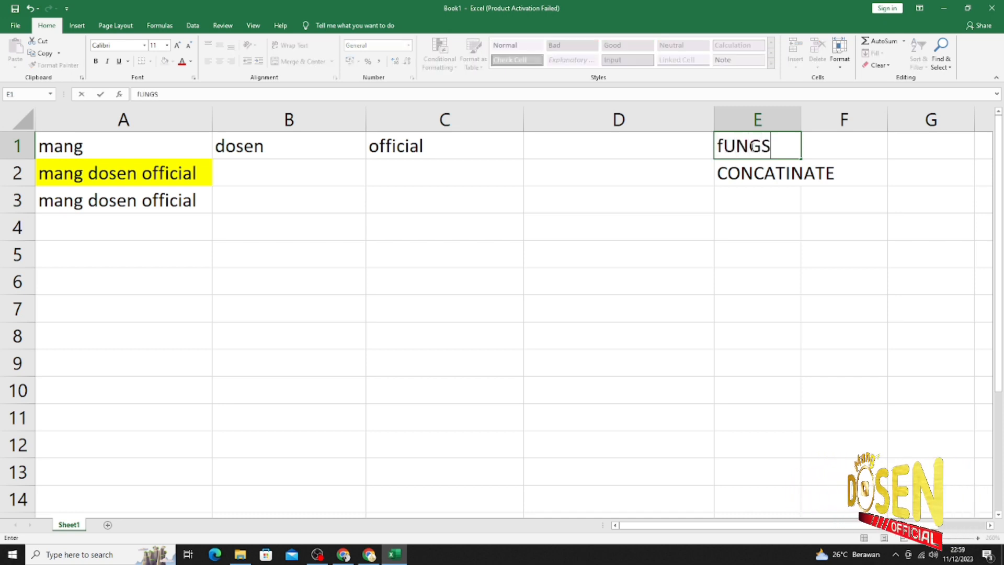
{"action": "type", "text": "I Te"}
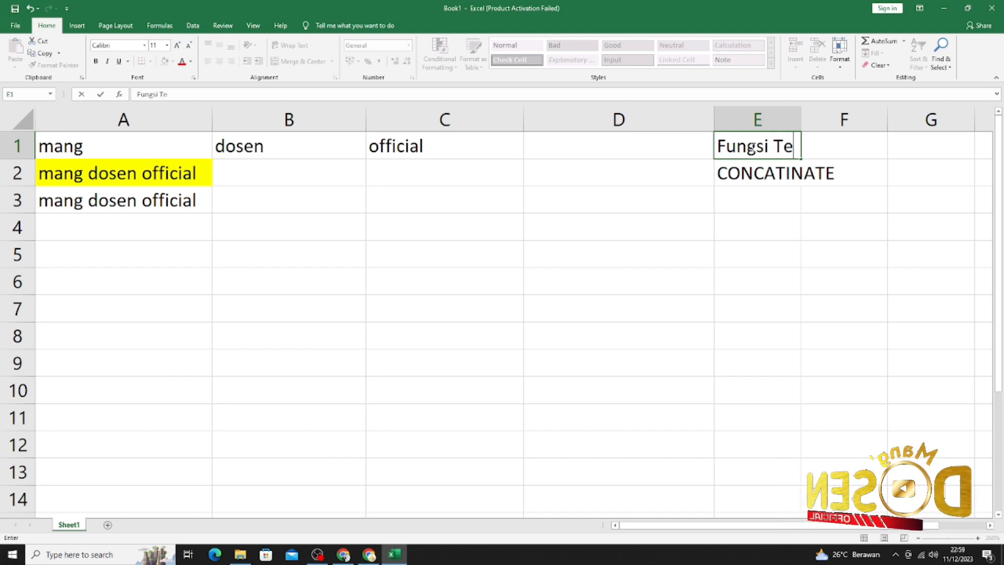
{"action": "type", "text": "xt"}
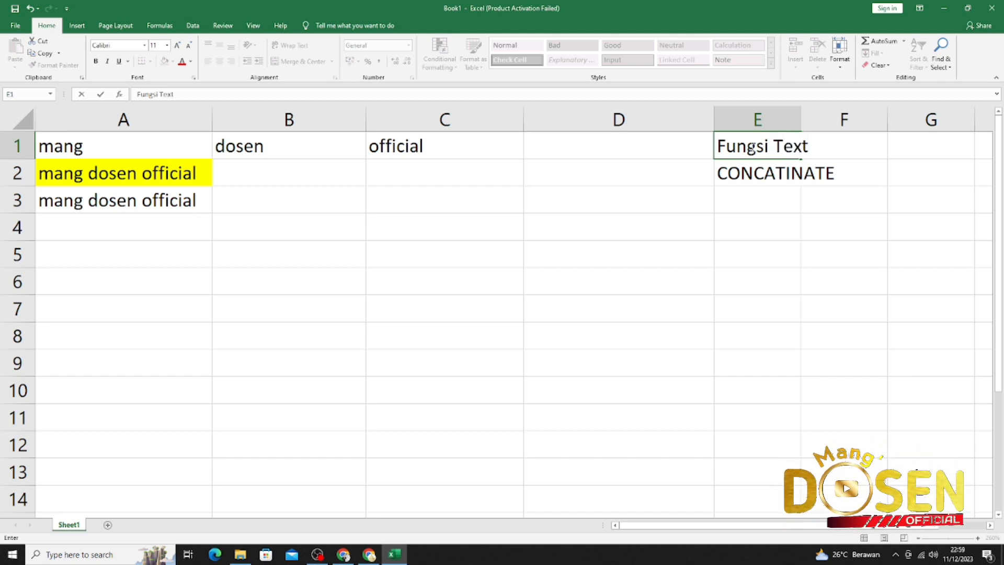
{"action": "key", "text": "Return"}
{"action": "key", "text": "Return"}
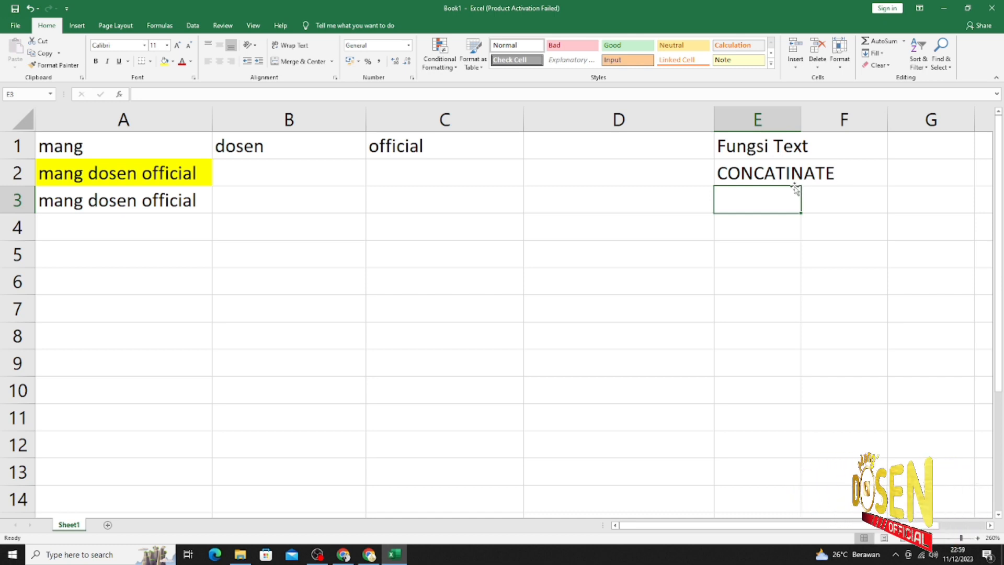
{"action": "type", "text": "LEFT"}
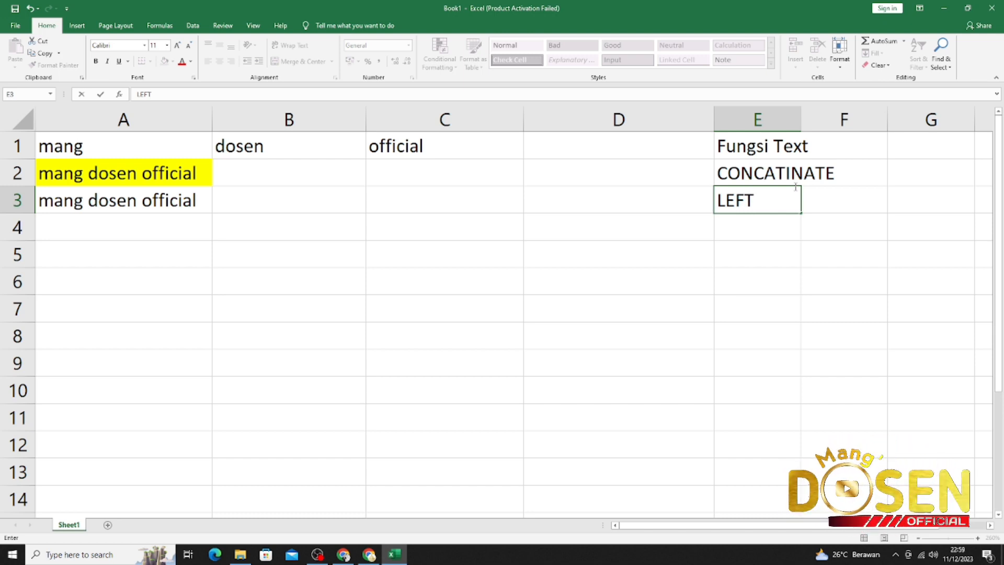
{"action": "key", "text": "Return"}
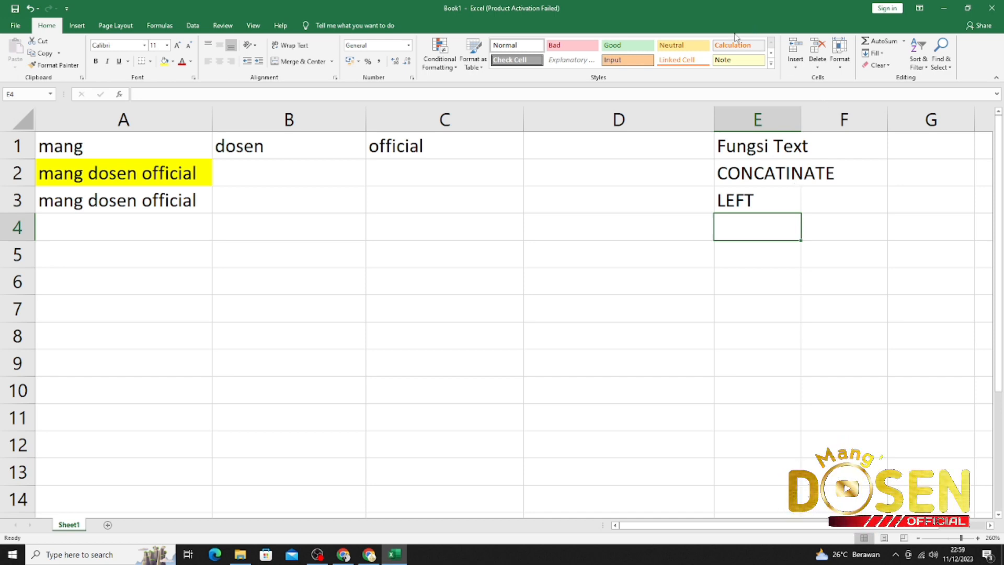
{"action": "left_click", "coordinate": [321, 195]}
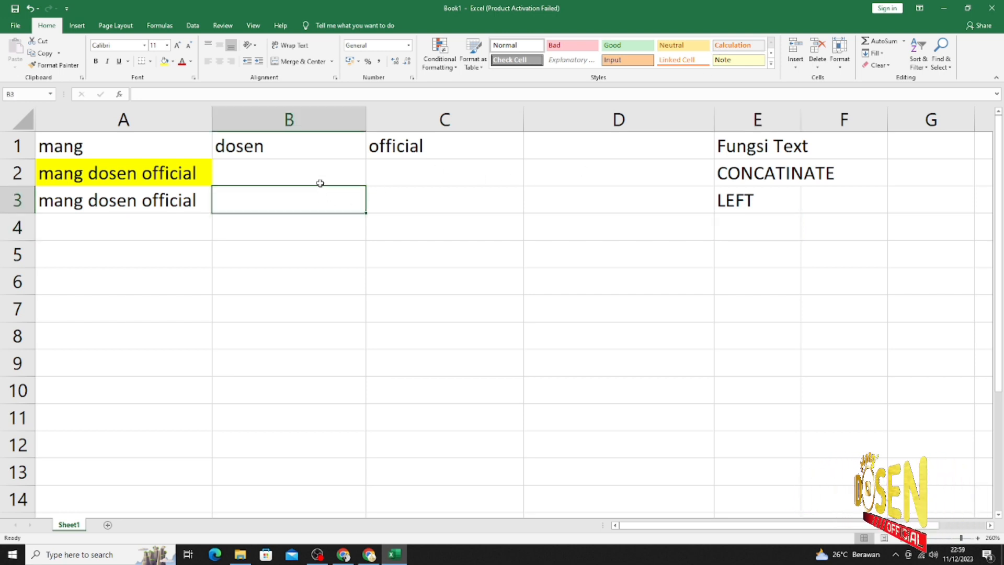
{"action": "left_click", "coordinate": [295, 174]}
{"action": "left_click", "coordinate": [318, 150]}
{"action": "left_click_drag", "start_coordinate": [319, 150], "coordinate": [454, 149]}
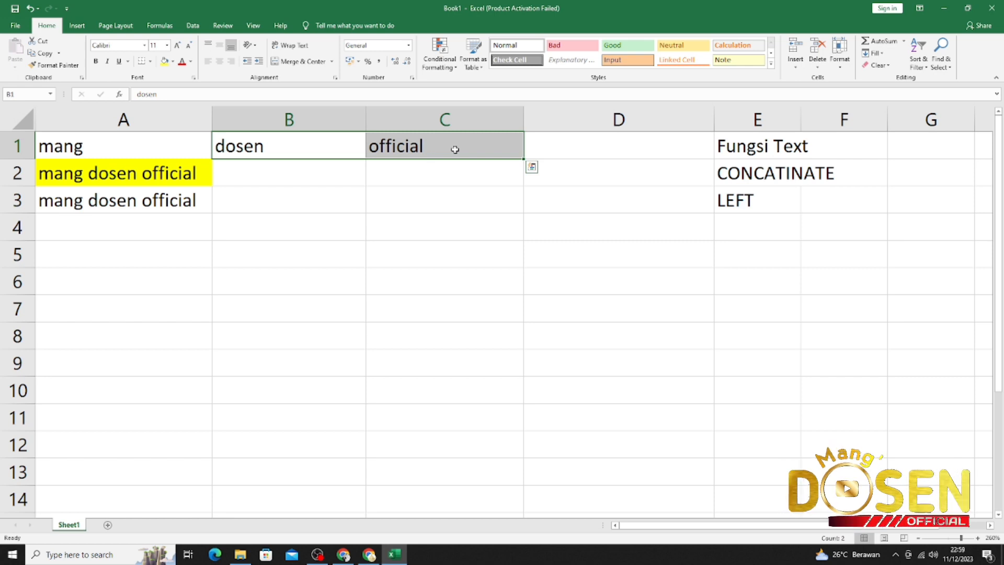
{"action": "key", "text": "Delete"}
{"action": "left_click", "coordinate": [143, 149]}
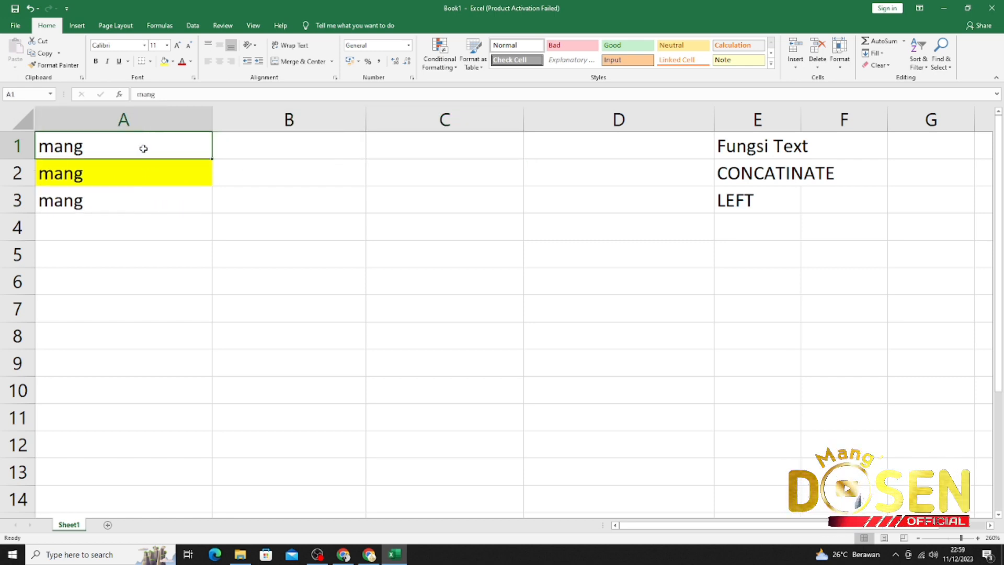
{"action": "key", "text": "ctrl+z"}
Step: Replace the CONCATENATE formula in A2 with its result by copying the cell and pasting it onto itself as values
{"action": "left_click", "coordinate": [166, 172]}
{"action": "right_click", "coordinate": [167, 171]}
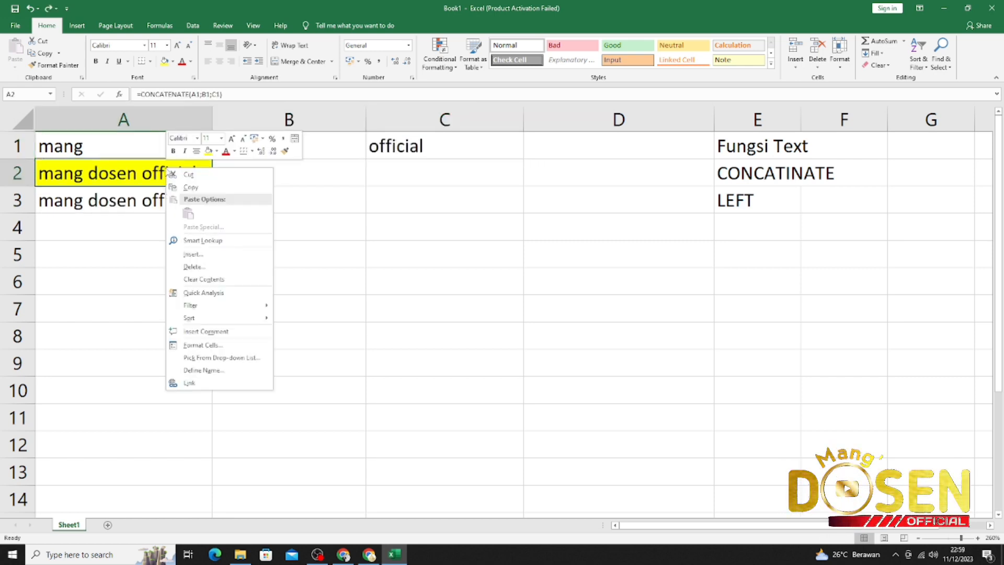
{"action": "left_click", "coordinate": [178, 187]}
{"action": "right_click", "coordinate": [155, 172]}
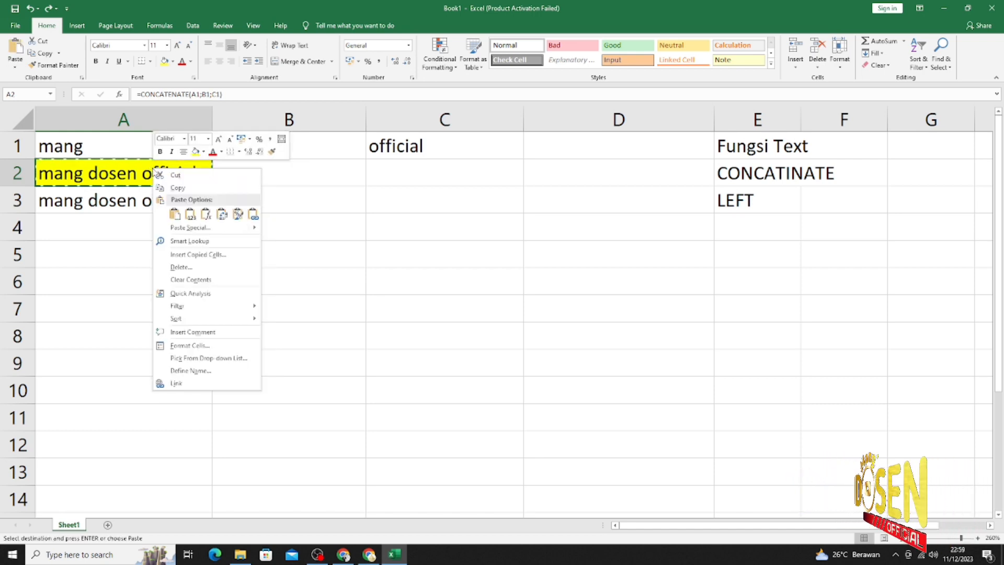
{"action": "left_click", "coordinate": [190, 214]}
Step: Clear the joined text in cell A3 and the source words in A1:C1
{"action": "left_click", "coordinate": [65, 203]}
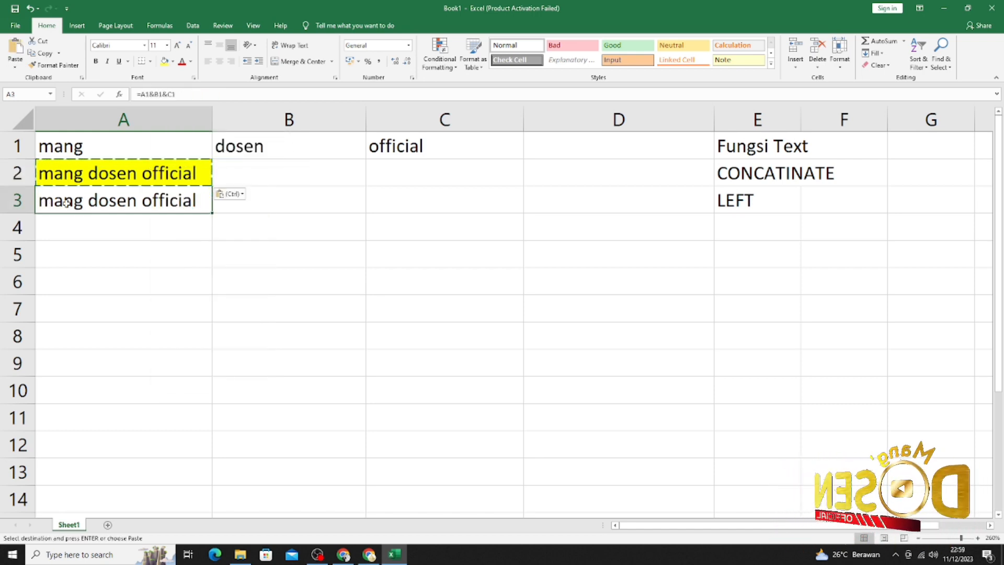
{"action": "key", "text": "Delete"}
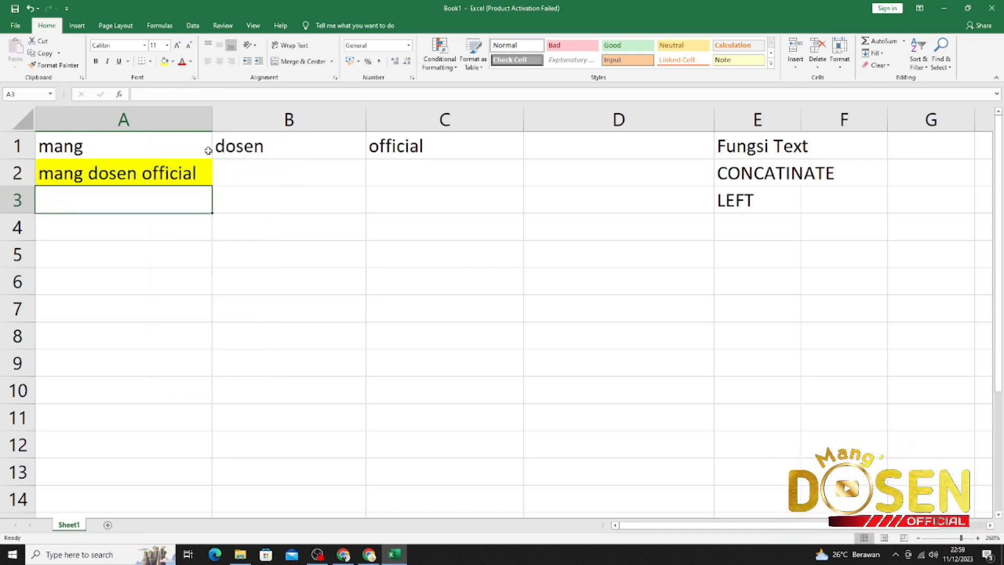
{"action": "left_click", "coordinate": [186, 173]}
{"action": "left_click_drag", "start_coordinate": [148, 140], "coordinate": [386, 150]}
{"action": "key", "text": "Delete"}
Step: Enter the formula =LEFT(A2;4) in cell B2 to extract the first four characters of A2
{"action": "left_click", "coordinate": [309, 178]}
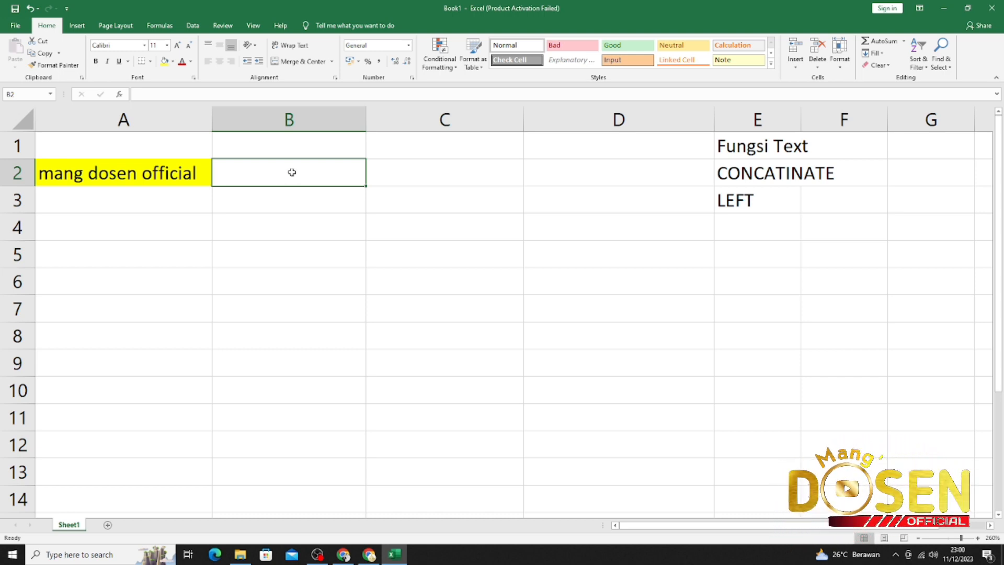
{"action": "type", "text": "="}
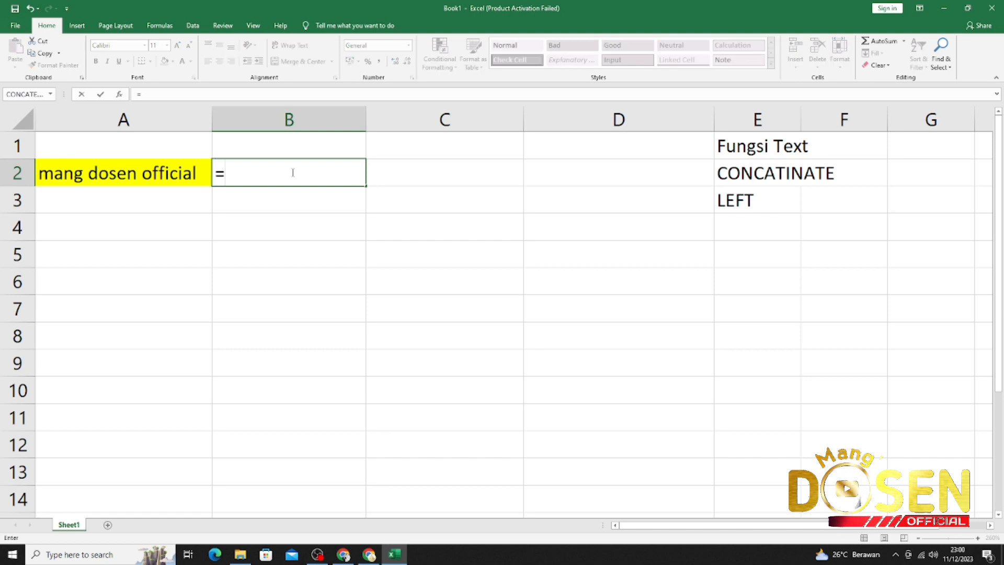
{"action": "type", "text": "lef"}
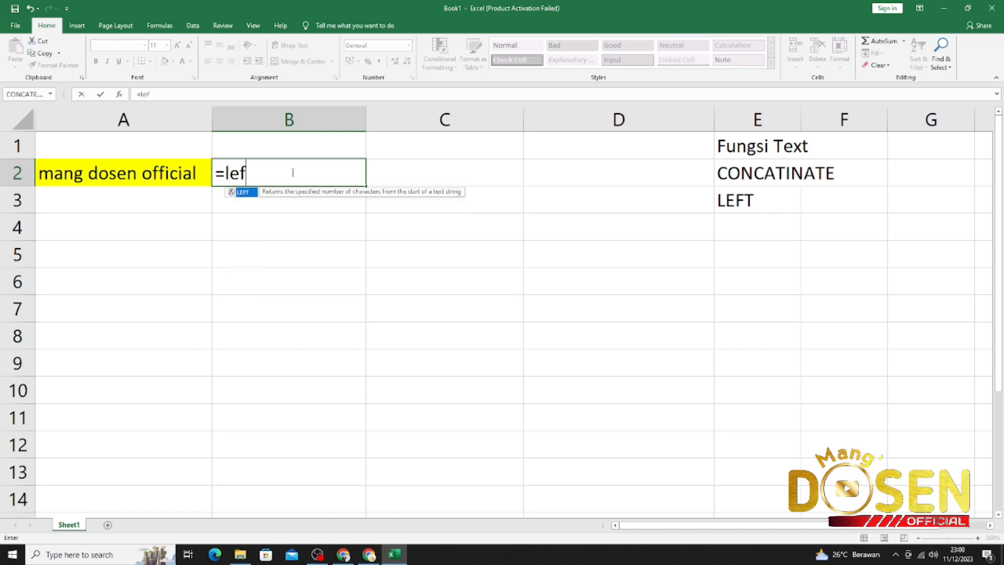
{"action": "key", "text": "Tab"}
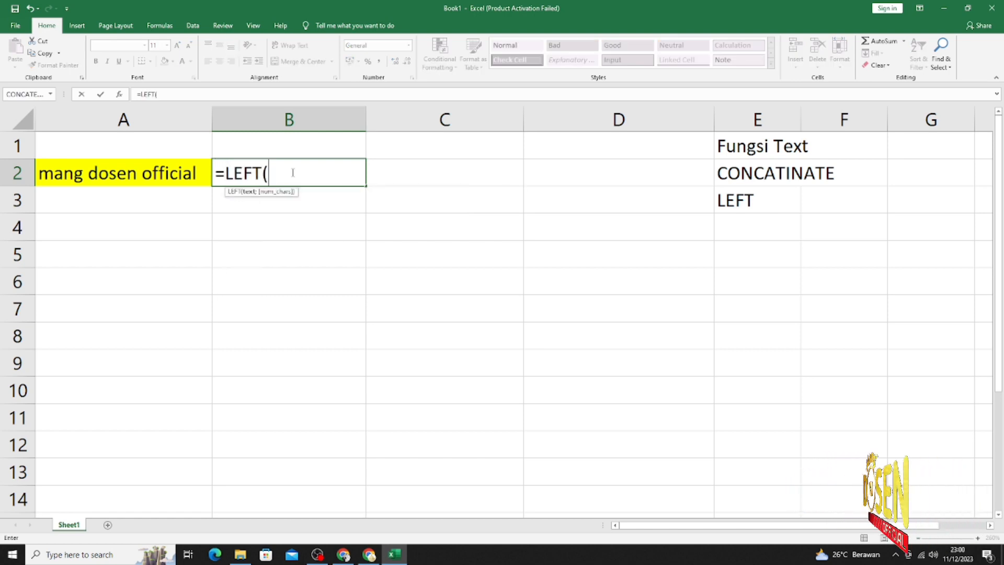
{"action": "left_click", "coordinate": [193, 175]}
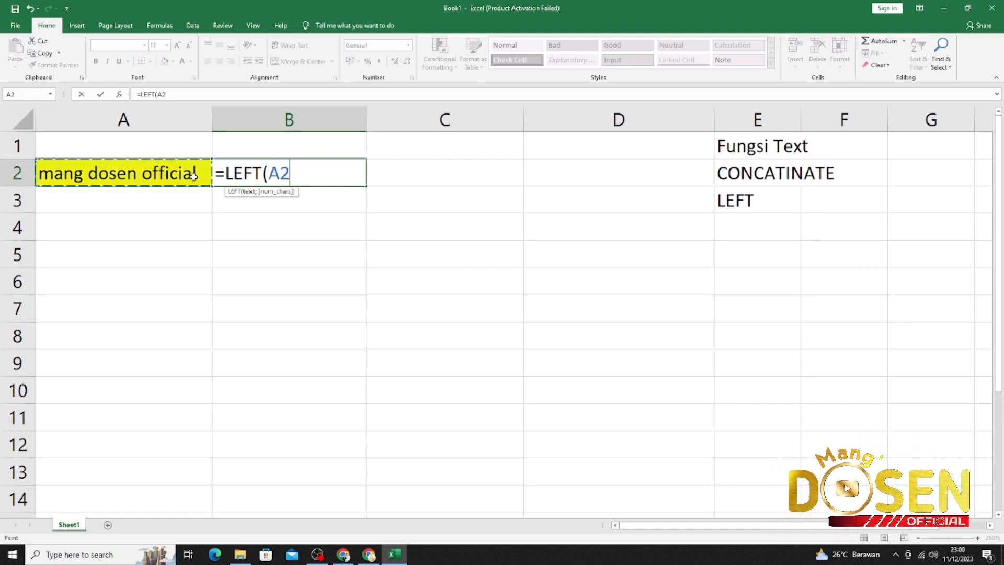
{"action": "type", "text": ";"}
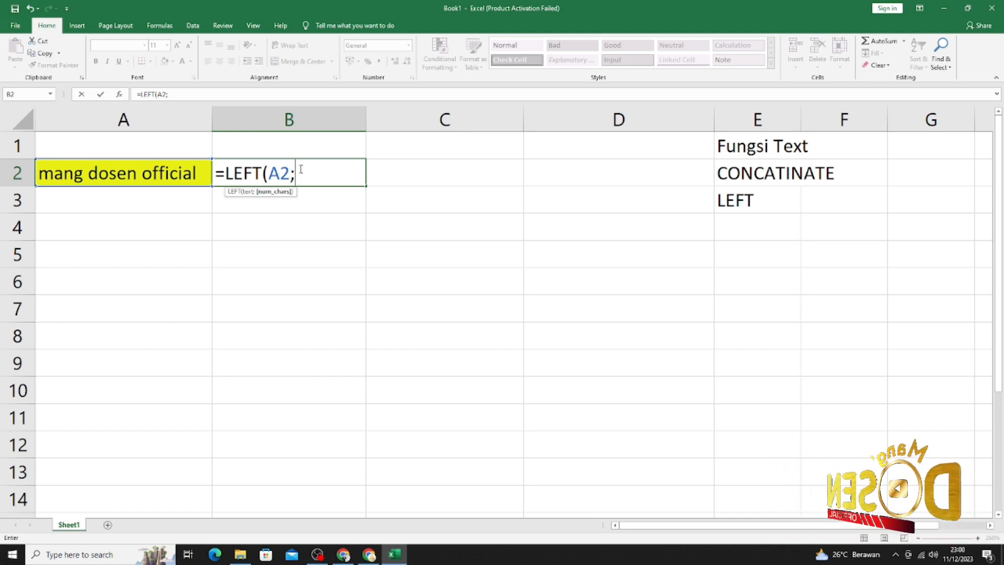
{"action": "type", "text": "4"}
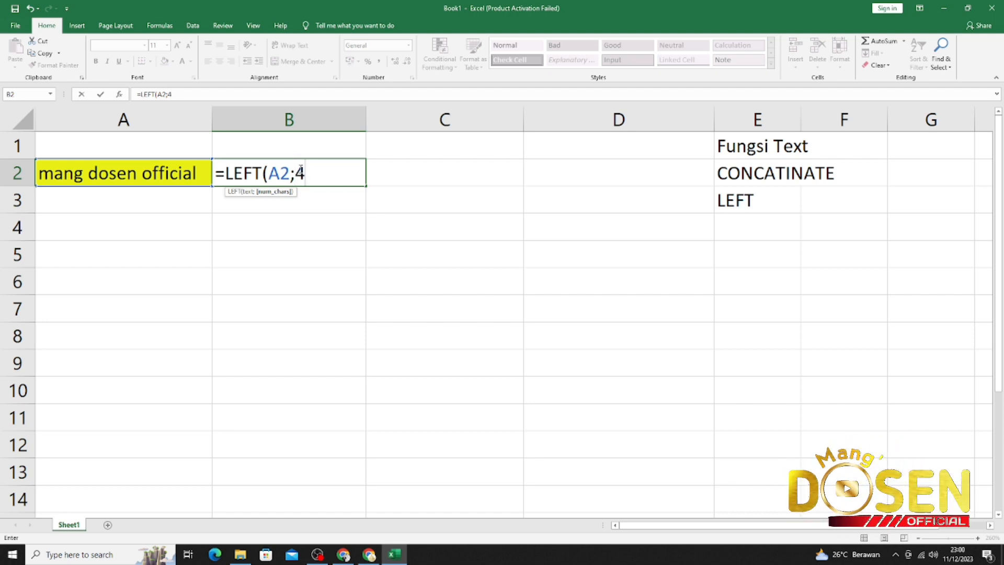
{"action": "type", "text": ")"}
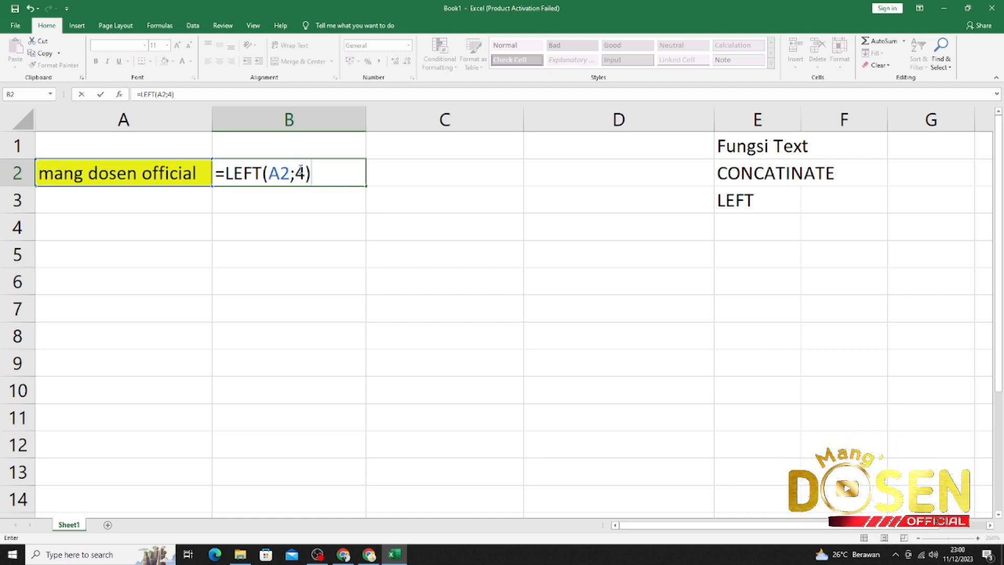
{"action": "key", "text": "ctrl+Return"}
{"action": "key", "text": "Return"}
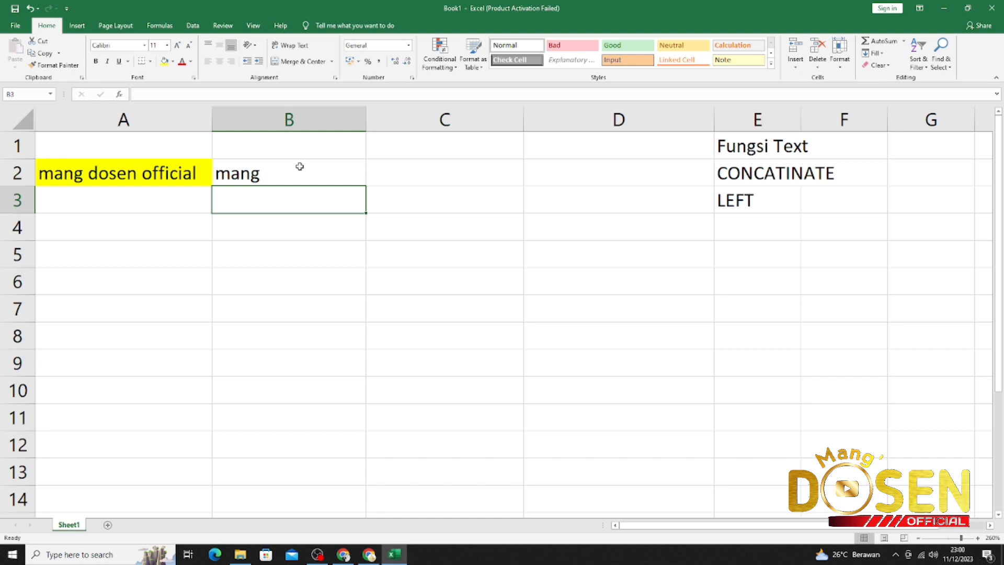
{"action": "left_click", "coordinate": [300, 168]}
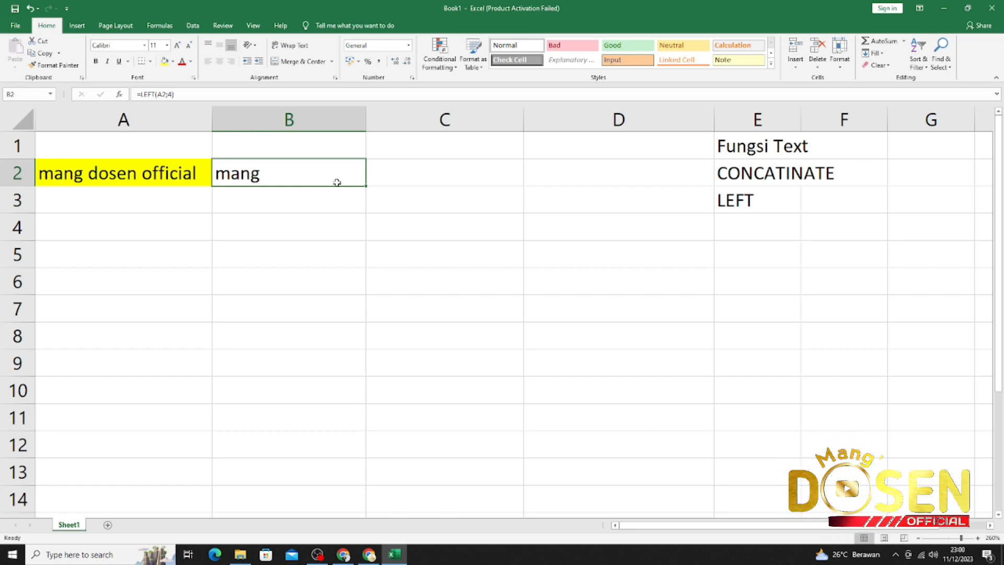
Step: Enter a LEFT formula in cell C2 that extracts the first 10 characters of A2
{"action": "left_click", "coordinate": [402, 179]}
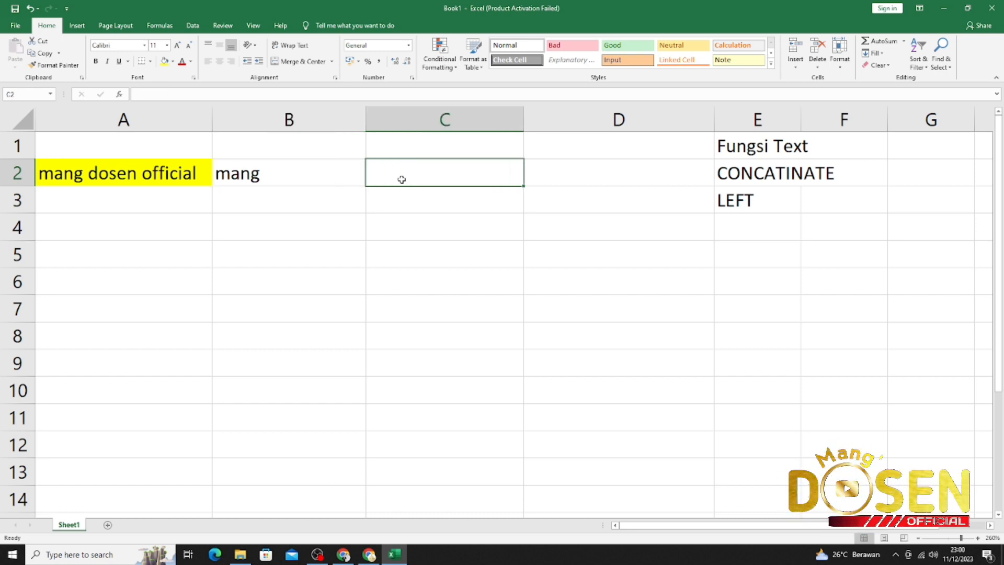
{"action": "type", "text": "="}
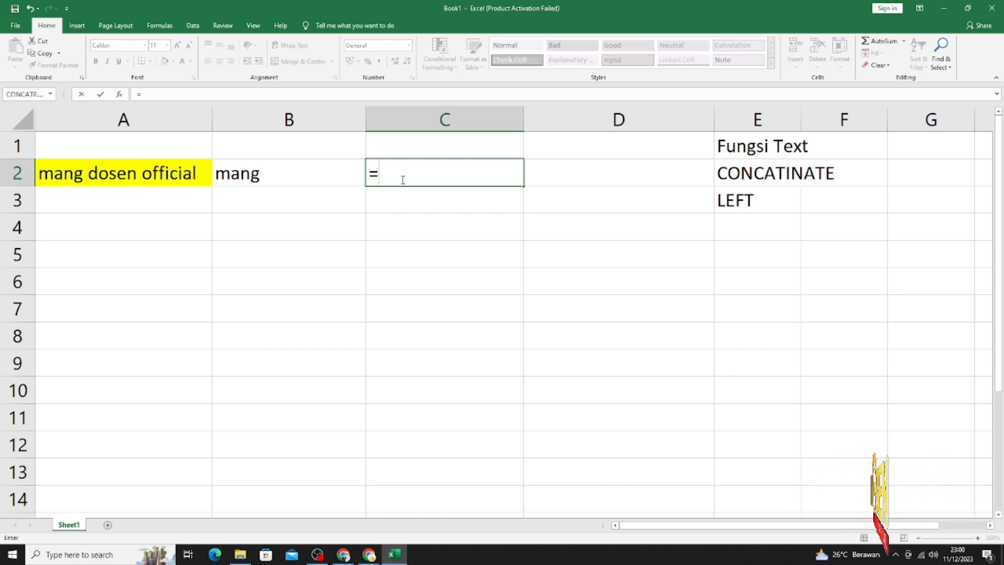
{"action": "key", "text": "Left"}
{"action": "key", "text": "Left"}
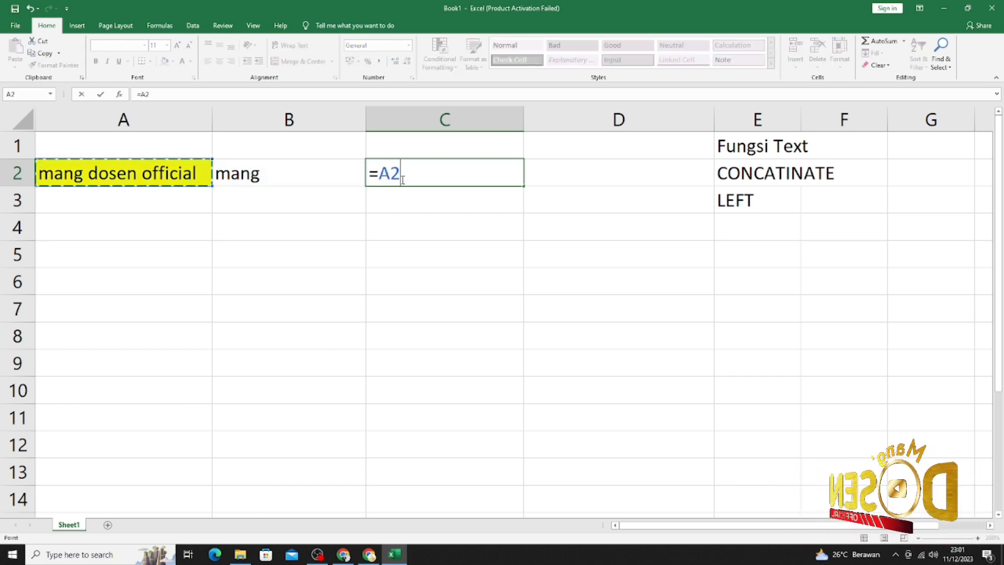
{"action": "key", "text": "BackSpace"}
{"action": "key", "text": "BackSpace"}
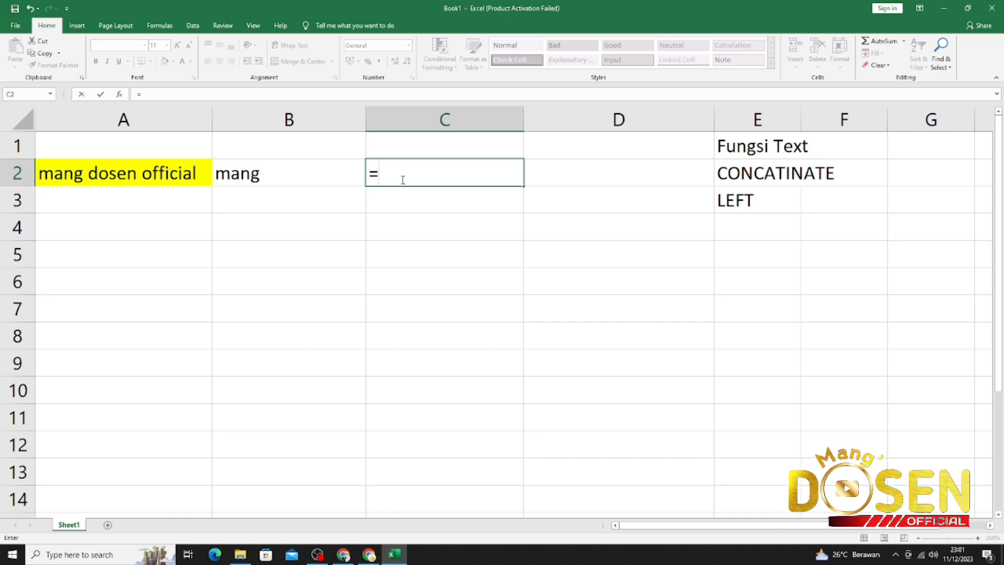
{"action": "type", "text": "lef"}
{"action": "key", "text": "Tab"}
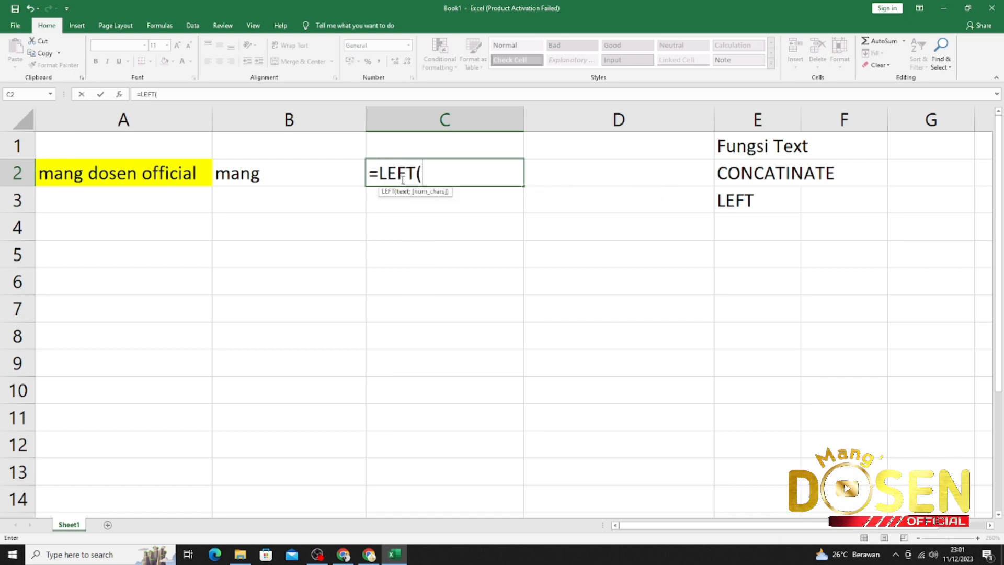
{"action": "key", "text": "Left"}
{"action": "key", "text": "Left"}
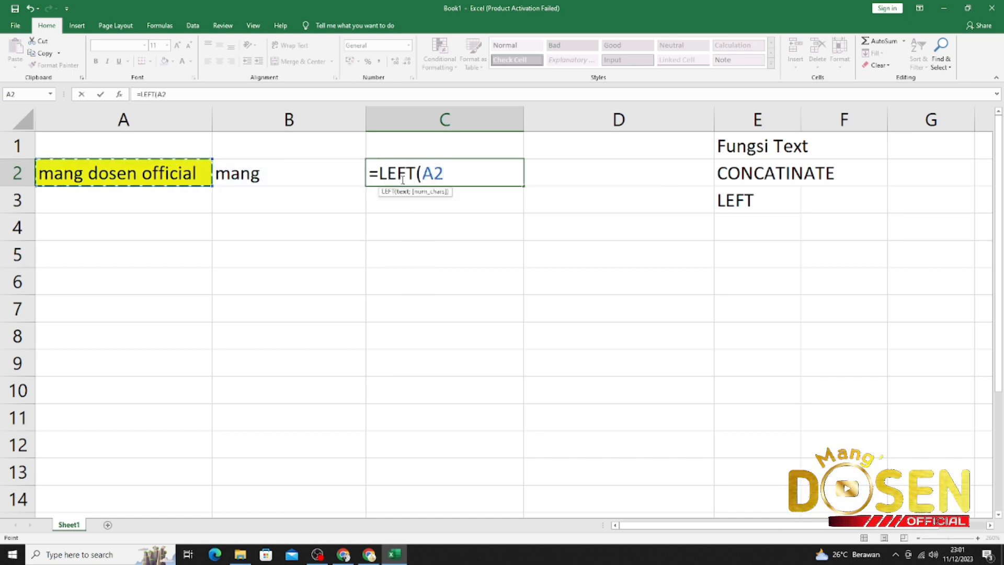
{"action": "type", "text": ";"}
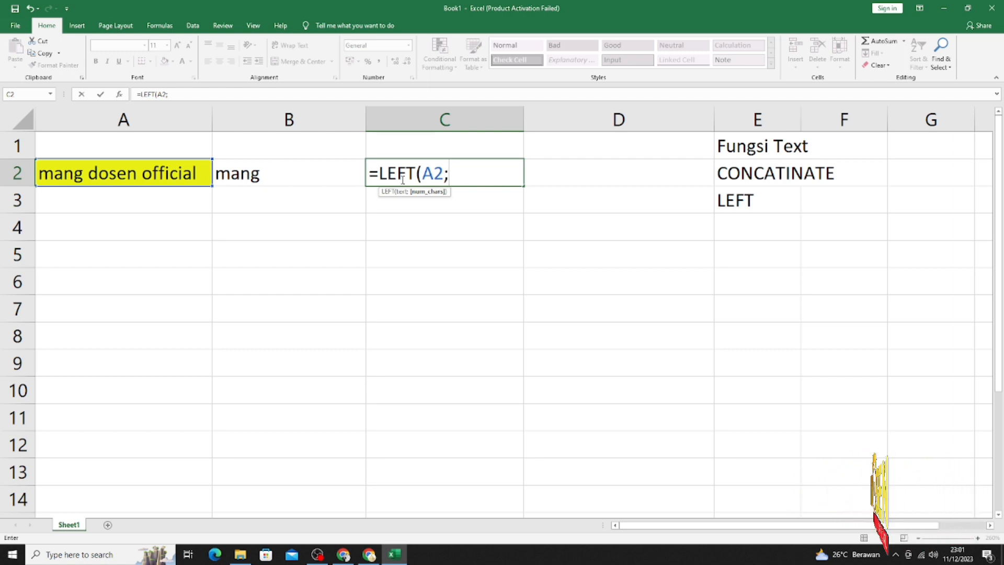
{"action": "type", "text": "19"}
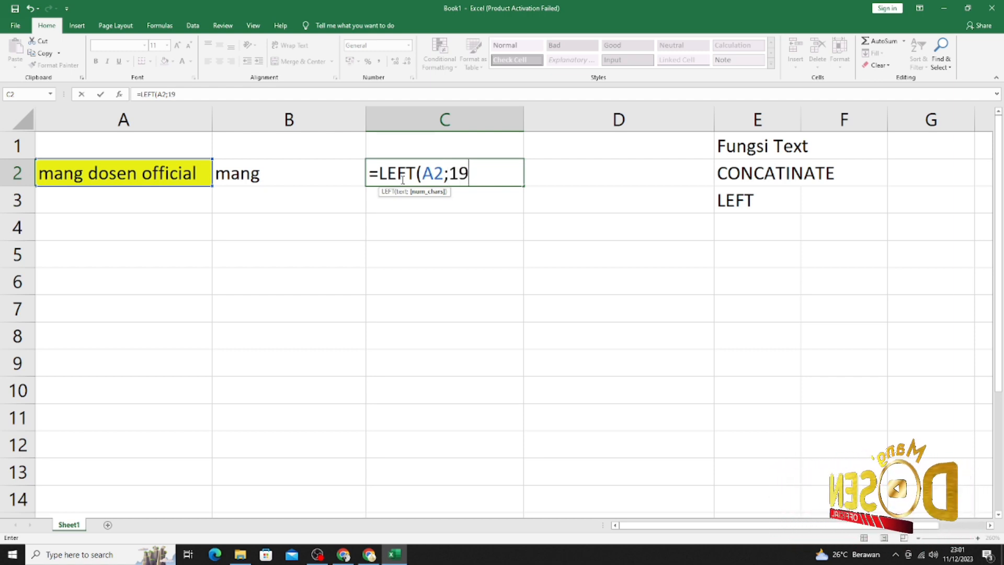
{"action": "key", "text": "BackSpace"}
{"action": "type", "text": "0"}
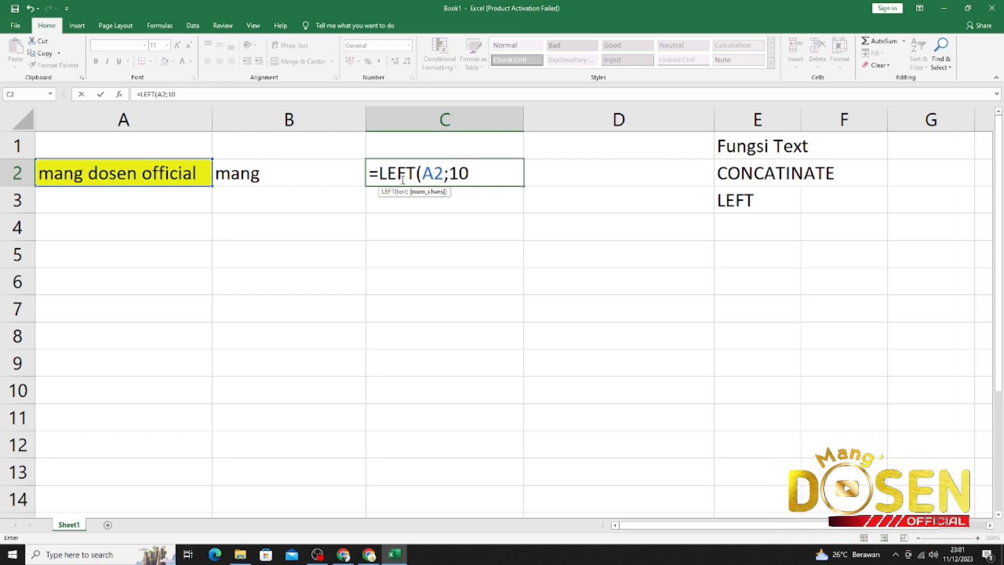
{"action": "key", "text": "Return"}
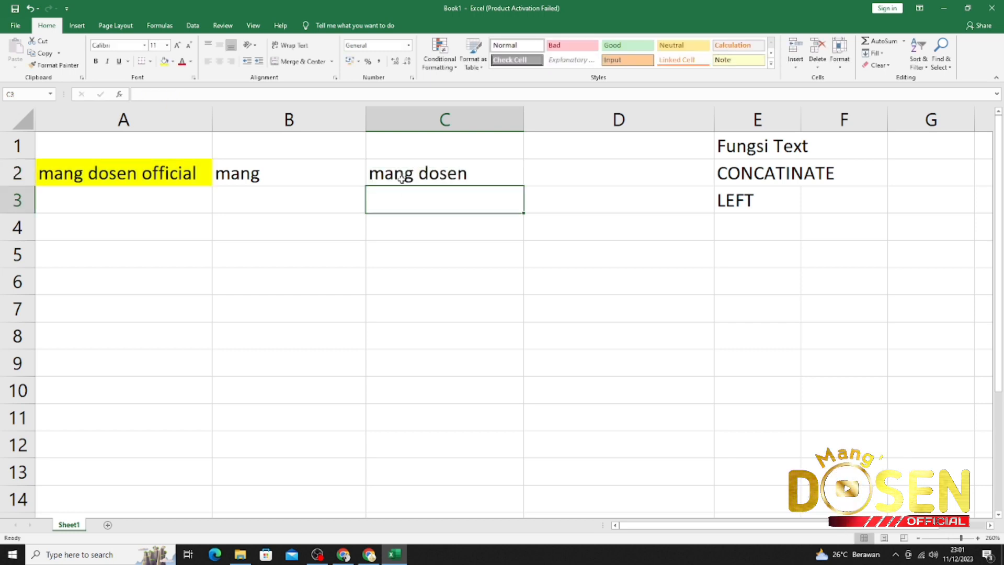
Step: Add the function name "right" to the function list in cell E4
{"action": "left_click", "coordinate": [321, 239]}
{"action": "left_click", "coordinate": [744, 204]}
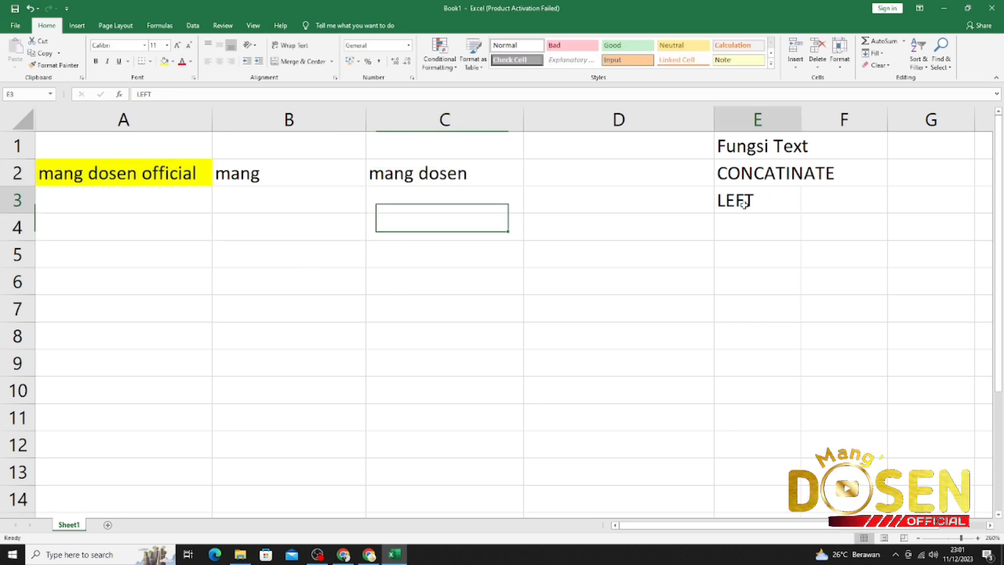
{"action": "left_click", "coordinate": [751, 222]}
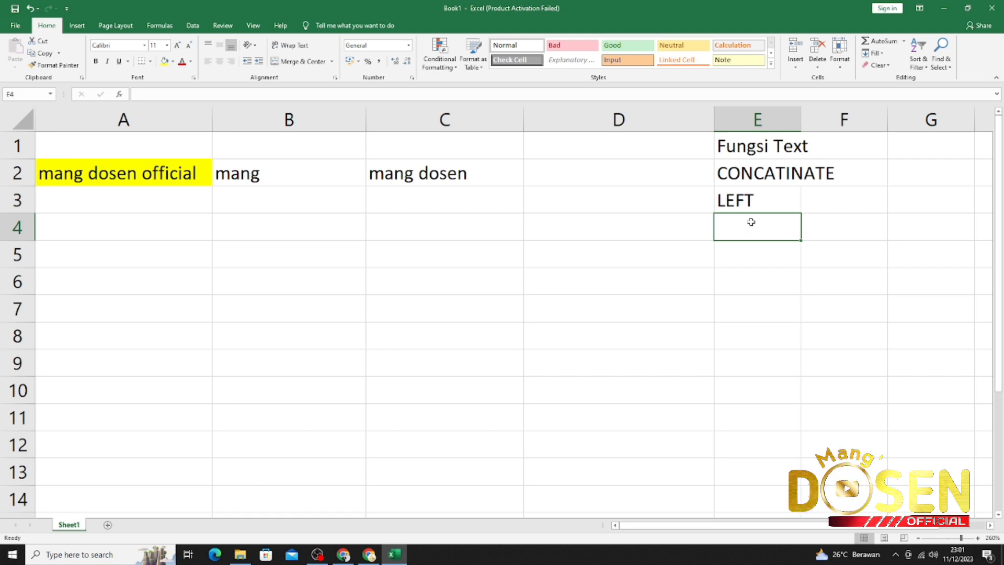
{"action": "type", "text": "right"}
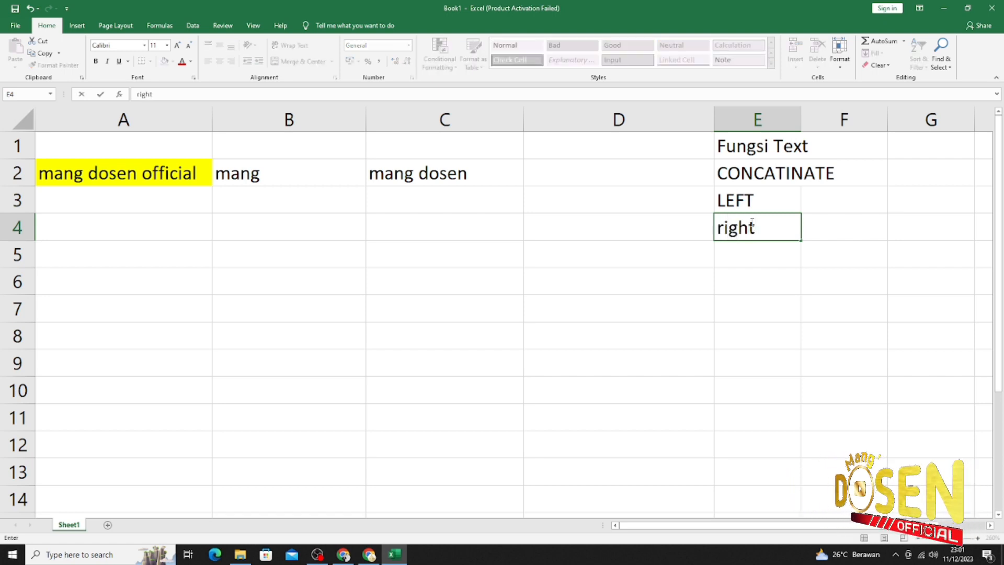
{"action": "key", "text": "Tab"}
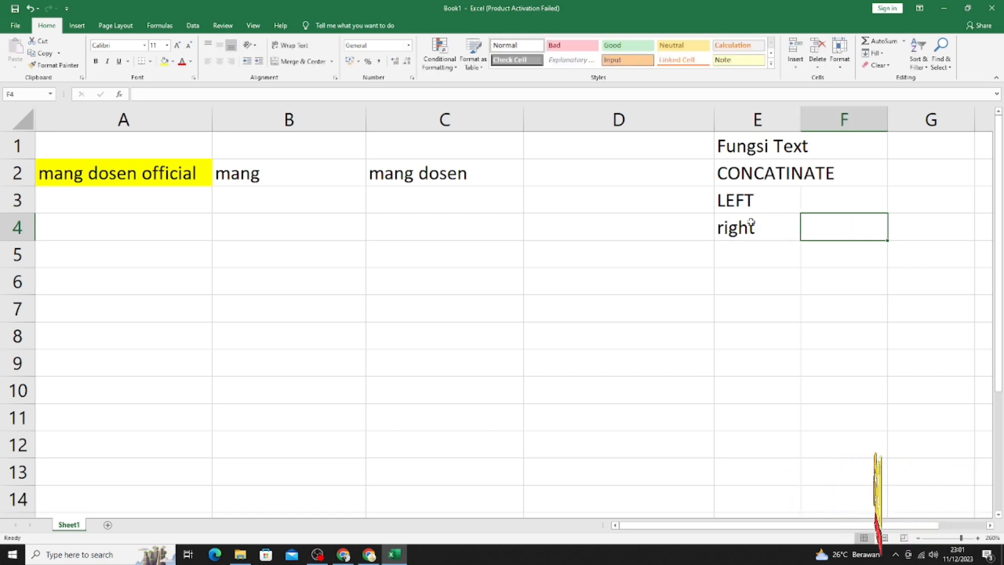
{"action": "key", "text": "Left"}
{"action": "key", "text": "Left"}
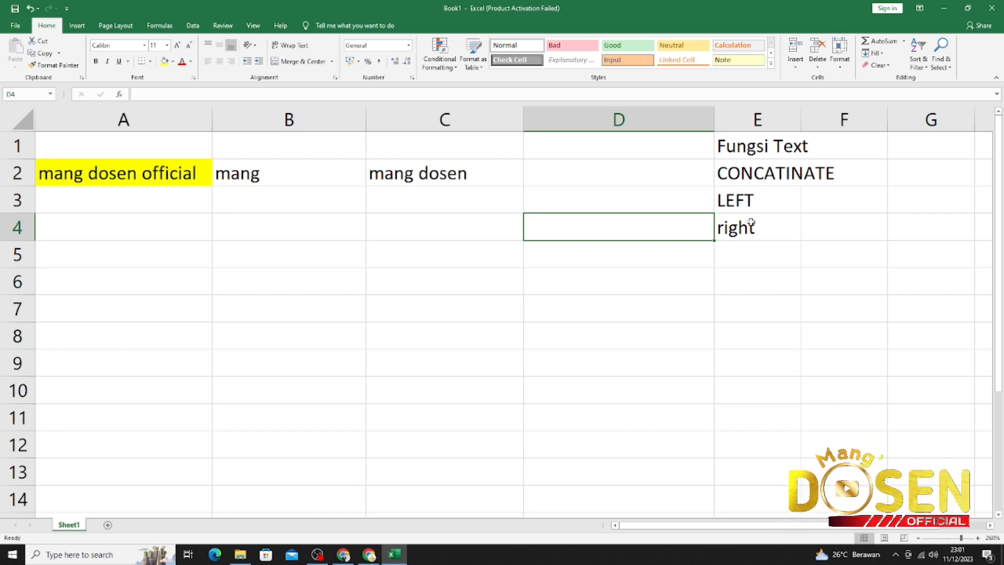
Step: Replace the formula in B2 with a RIGHT formula that extracts the last 4 characters of A2
{"action": "left_click", "coordinate": [397, 174]}
{"action": "left_click", "coordinate": [326, 176]}
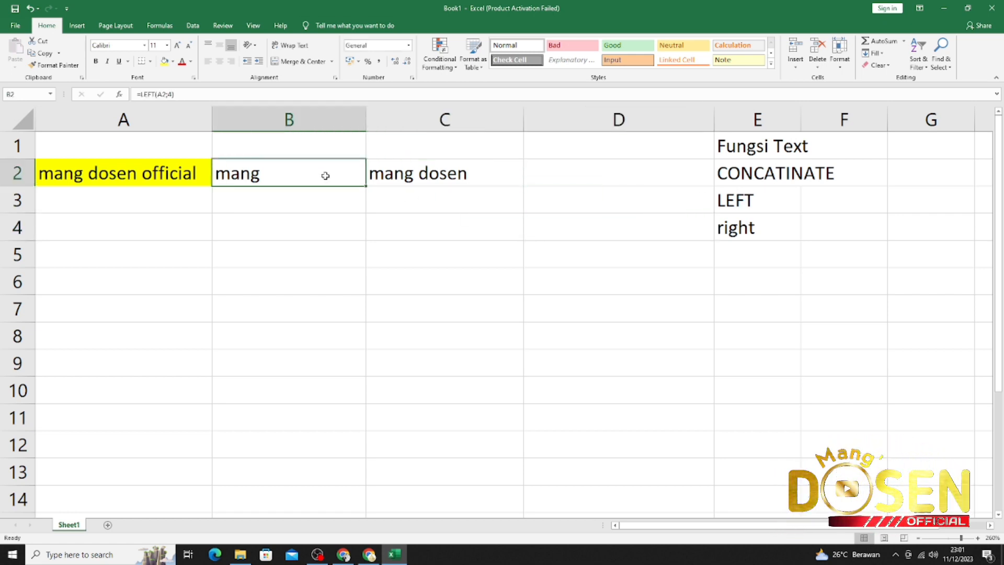
{"action": "type", "text": "=lef"}
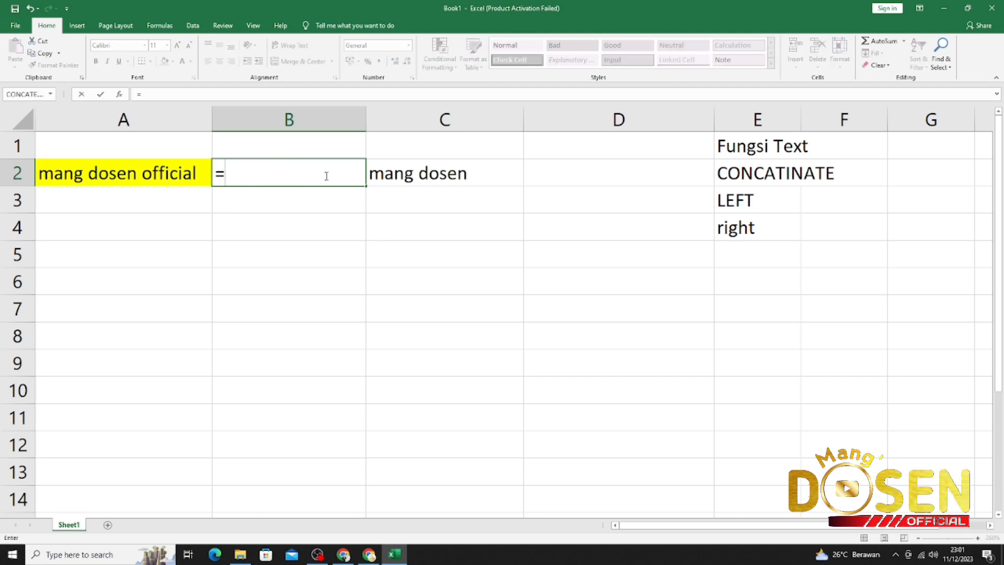
{"action": "key", "text": "BackSpace"}
{"action": "key", "text": "BackSpace"}
{"action": "key", "text": "BackSpace"}
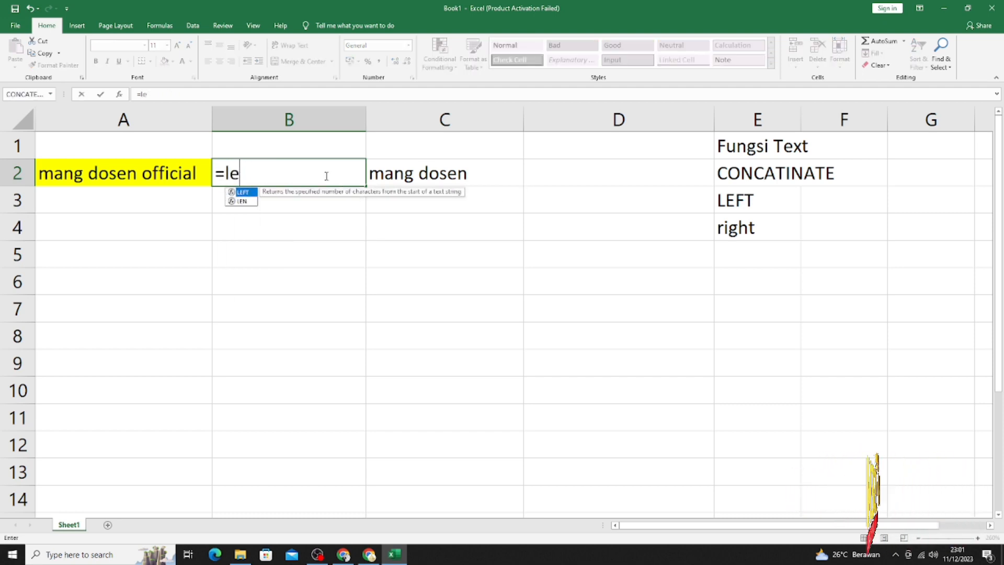
{"action": "type", "text": "righ"}
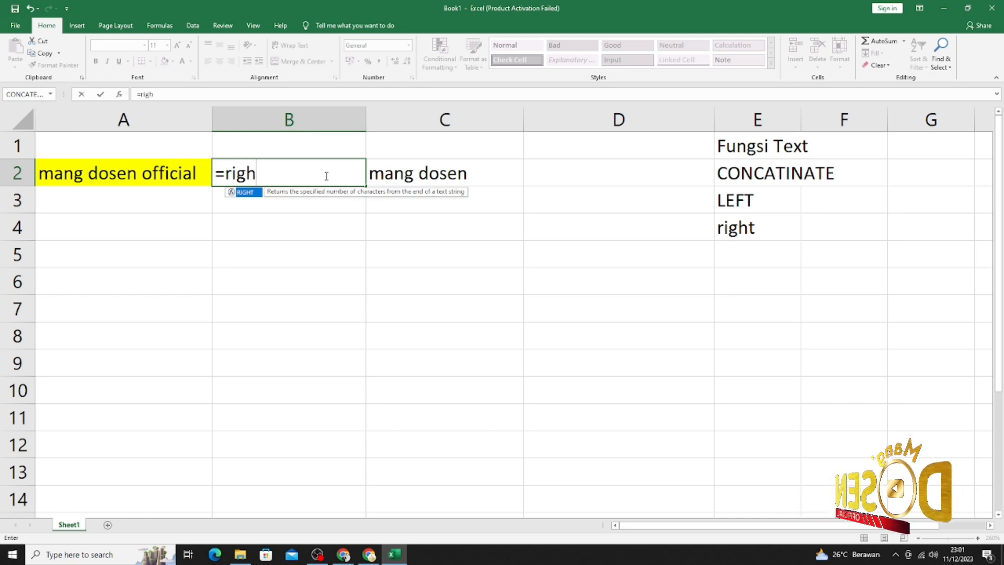
{"action": "key", "text": "Tab"}
{"action": "key", "text": "Left"}
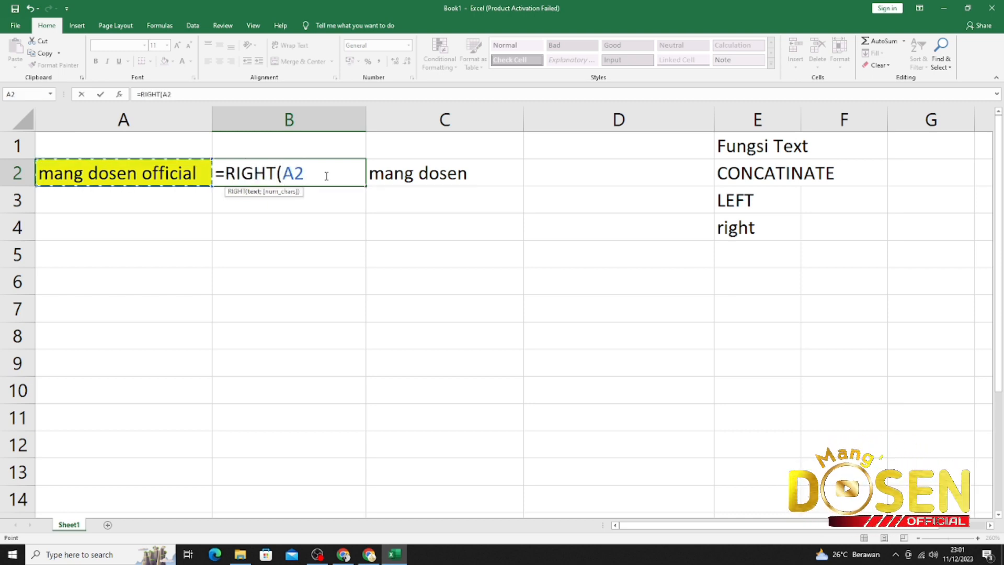
{"action": "type", "text": ";3"}
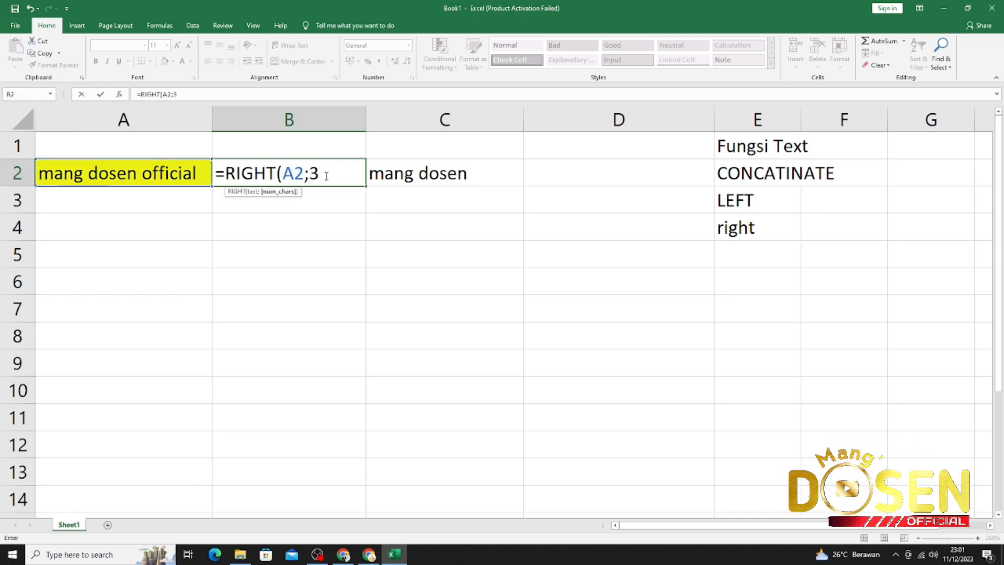
{"action": "key", "text": "BackSpace"}
{"action": "type", "text": "4"}
{"action": "key", "text": "Return"}
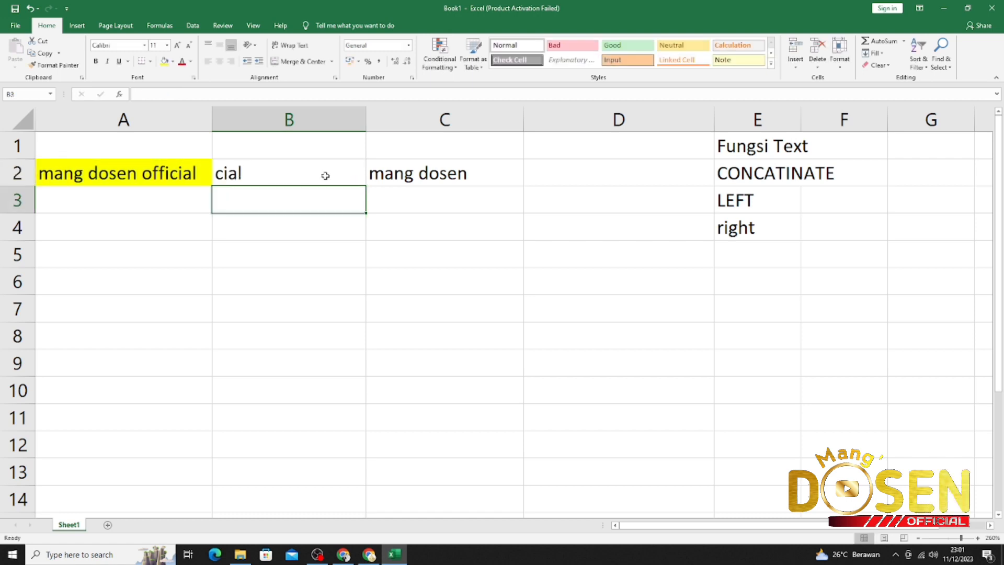
{"action": "left_click", "coordinate": [207, 183]}
{"action": "double_click", "coordinate": [203, 175]}
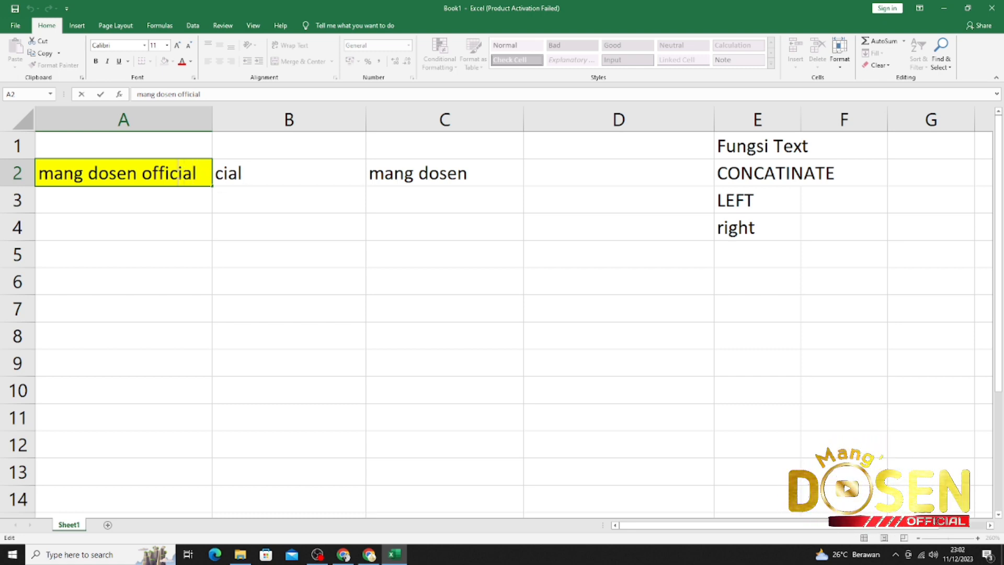
{"action": "left_click", "coordinate": [355, 173]}
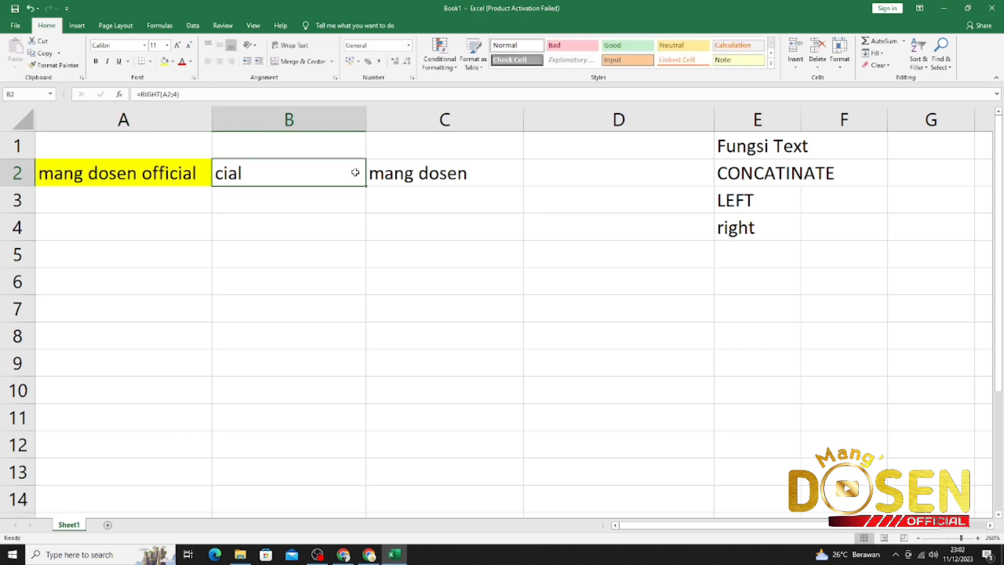
Step: Change the formula in C2 from LEFT to RIGHT so it extracts the last 10 characters of A2
{"action": "left_click", "coordinate": [417, 178]}
{"action": "double_click", "coordinate": [417, 177]}
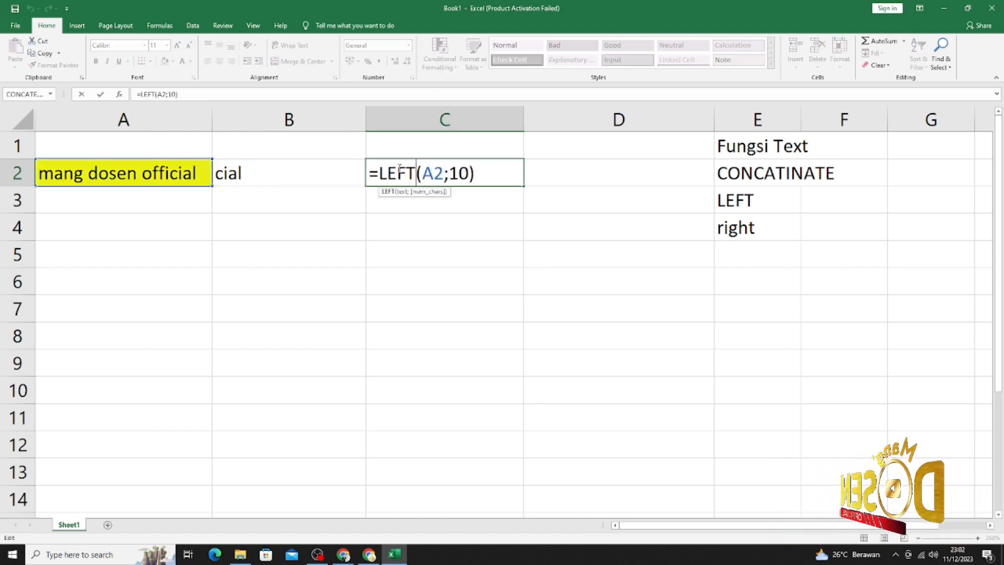
{"action": "key", "text": "BackSpace"}
{"action": "key", "text": "BackSpace"}
{"action": "key", "text": "BackSpace"}
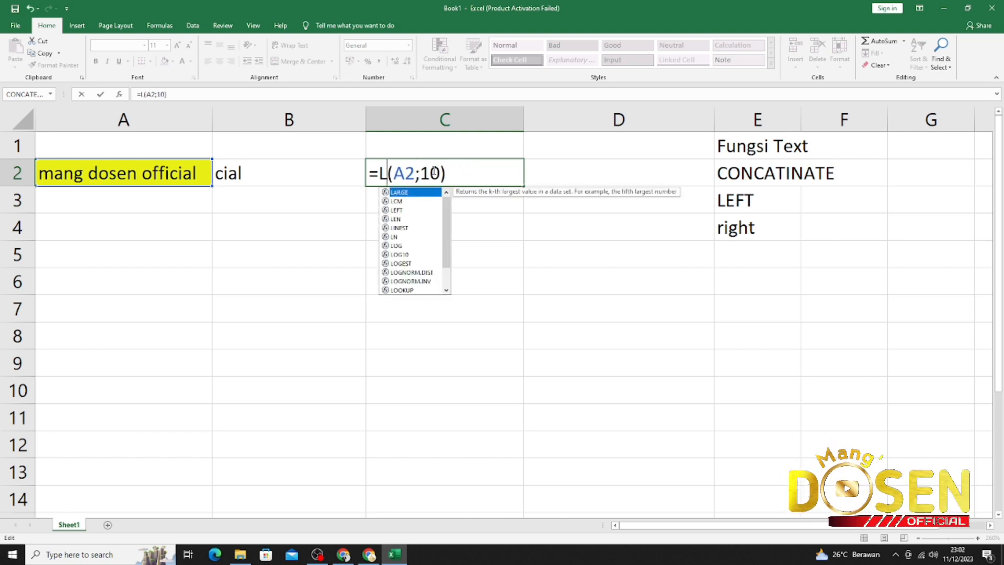
{"action": "key", "text": "BackSpace"}
{"action": "type", "text": "r"}
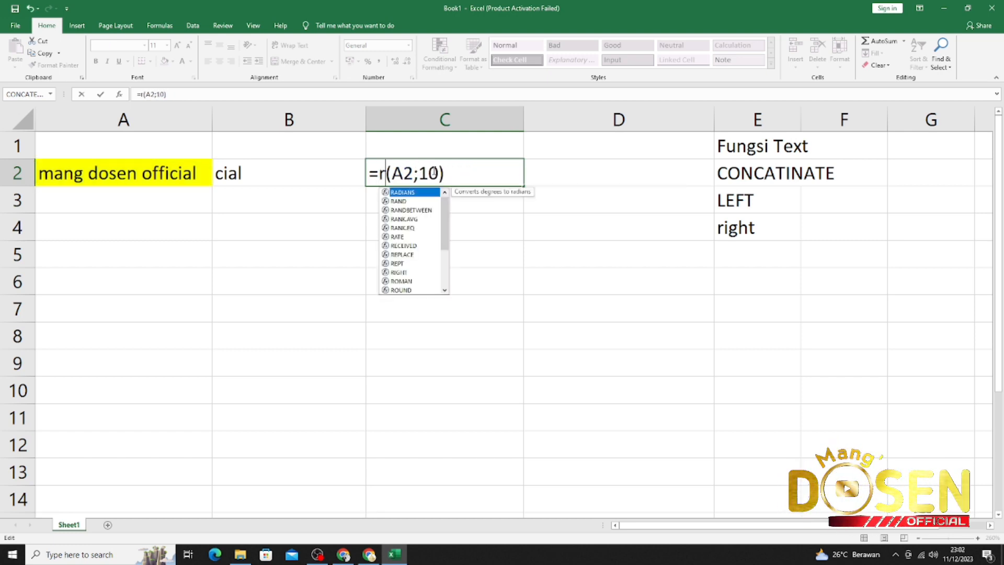
{"action": "type", "text": "ight"}
{"action": "key", "text": "Return"}
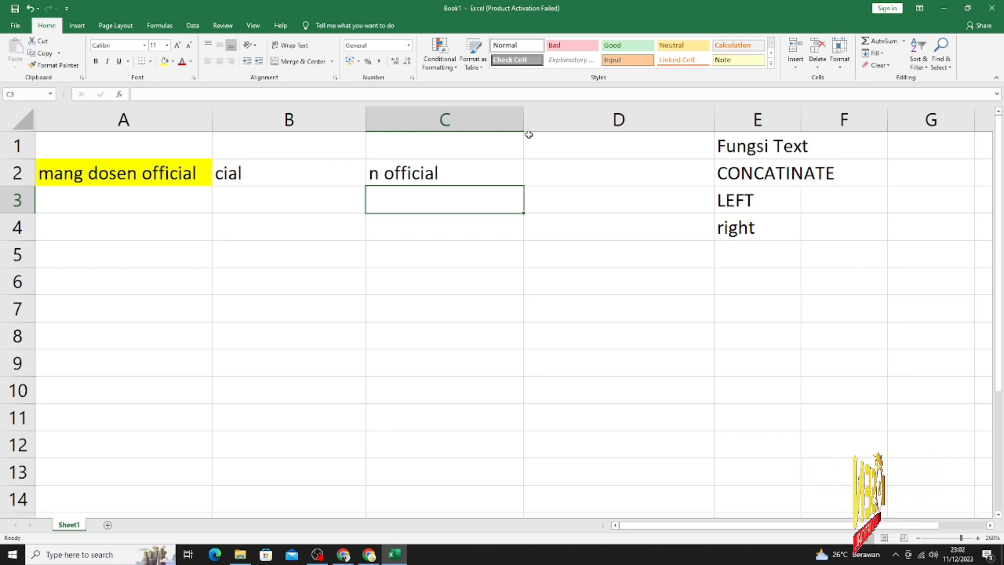
Step: Add the function name "LEN" in capitals to the function list in cell E5
{"action": "left_click", "coordinate": [747, 252]}
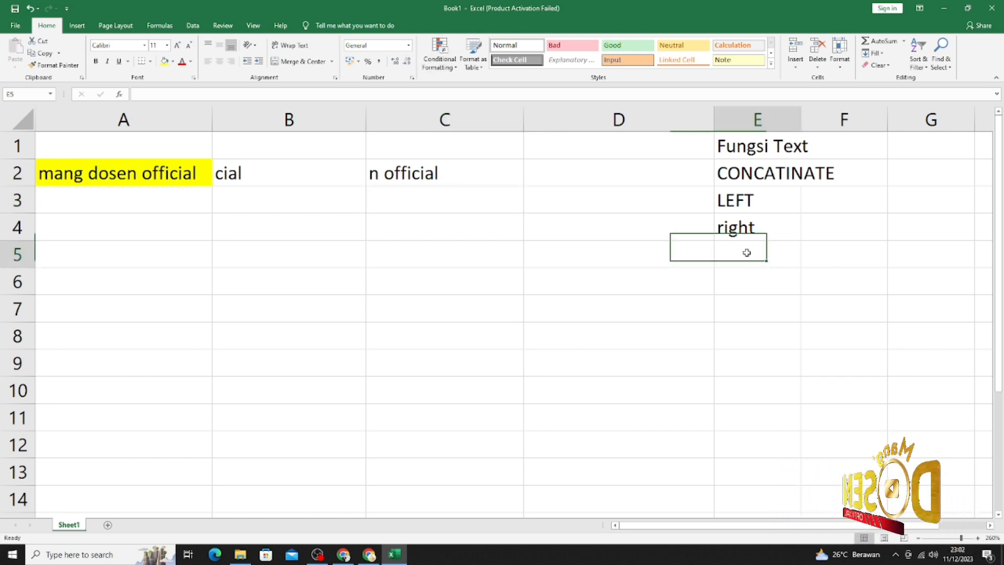
{"action": "type", "text": "le"}
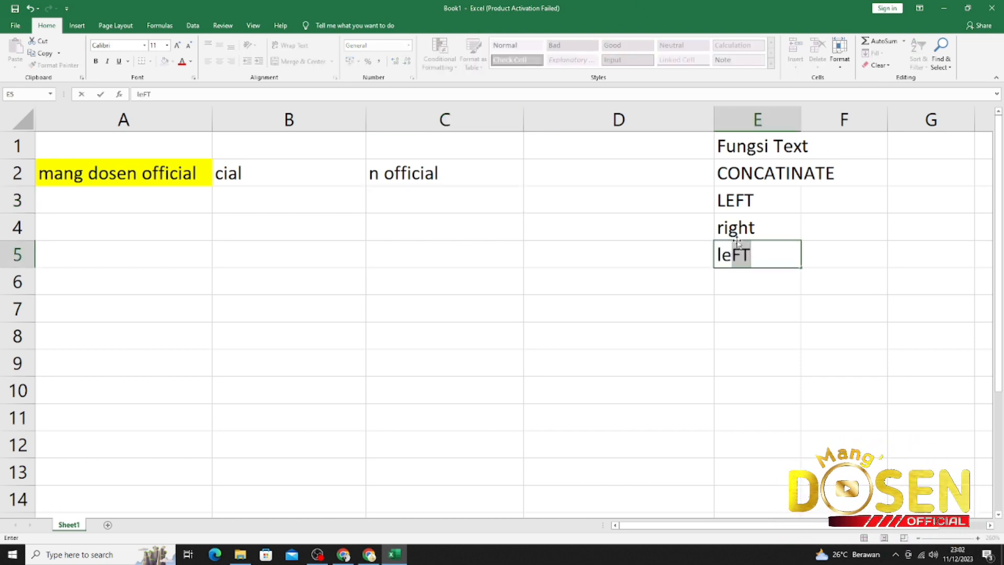
{"action": "type", "text": "n"}
{"action": "left_click", "coordinate": [802, 283]}
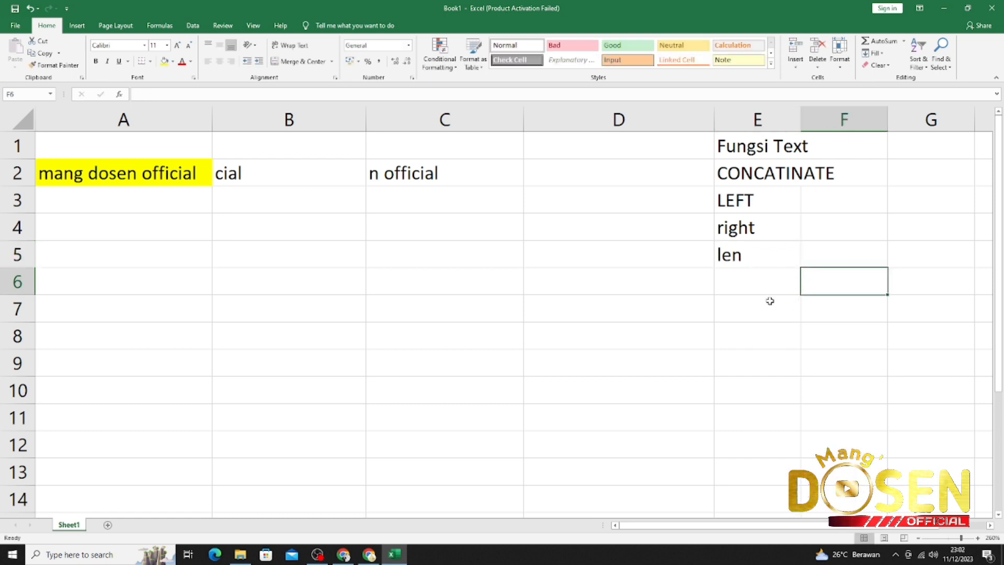
{"action": "left_click", "coordinate": [764, 247]}
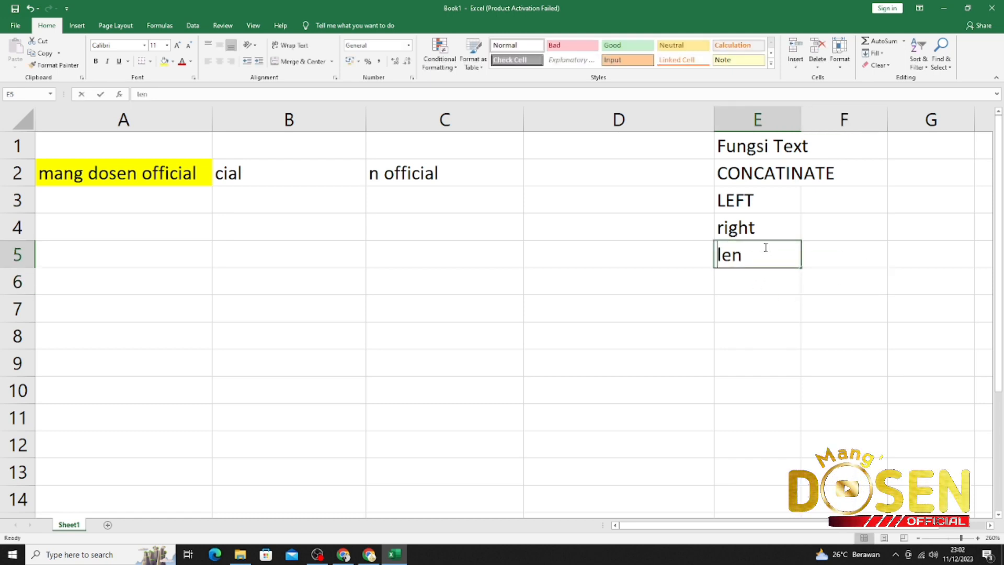
{"action": "type", "text": "LEN"}
{"action": "key", "text": "Return"}
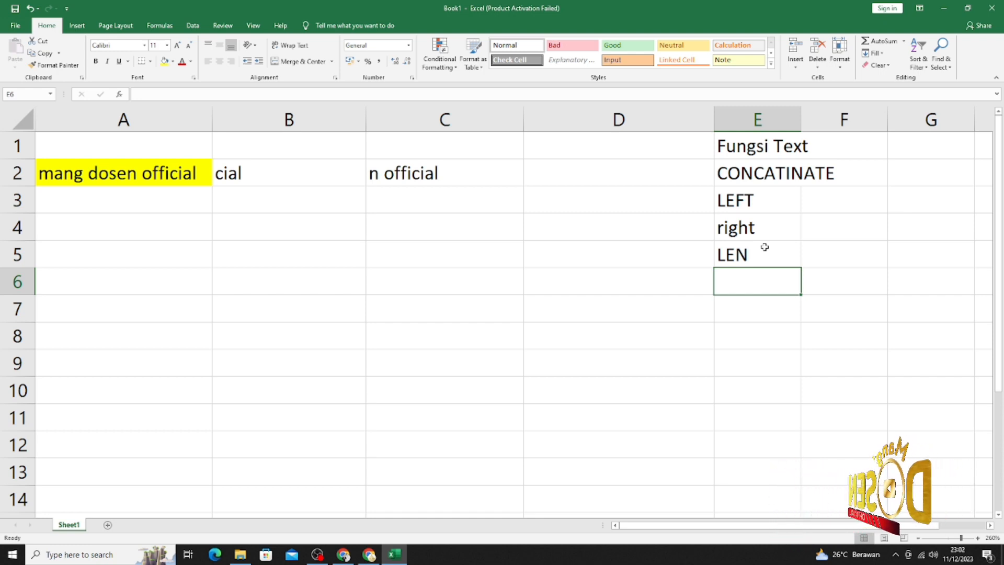
Step: Replace the formula in B2 with =LEN(A2) to count the characters in A2
{"action": "left_click", "coordinate": [248, 169]}
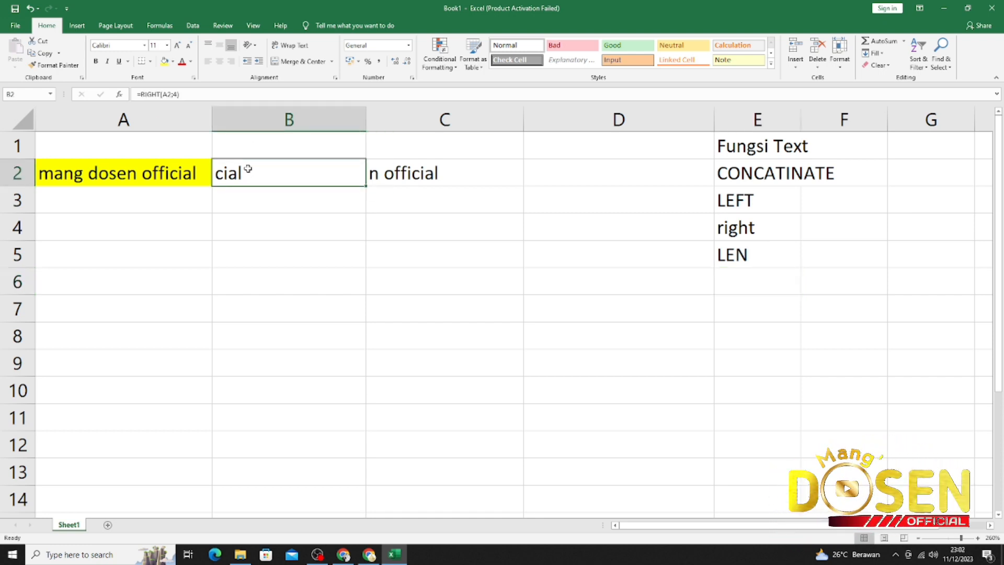
{"action": "type", "text": "="}
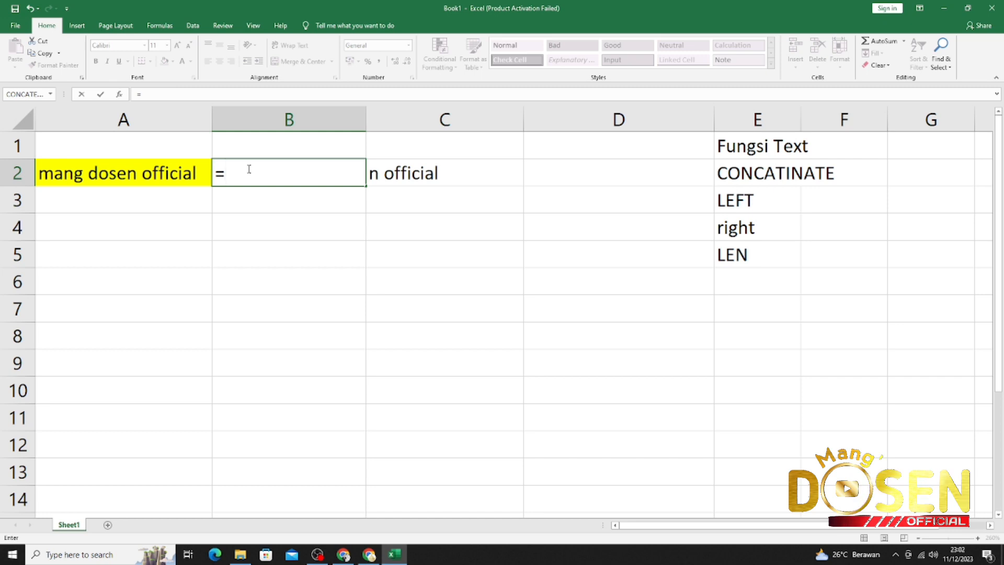
{"action": "type", "text": "LEN("}
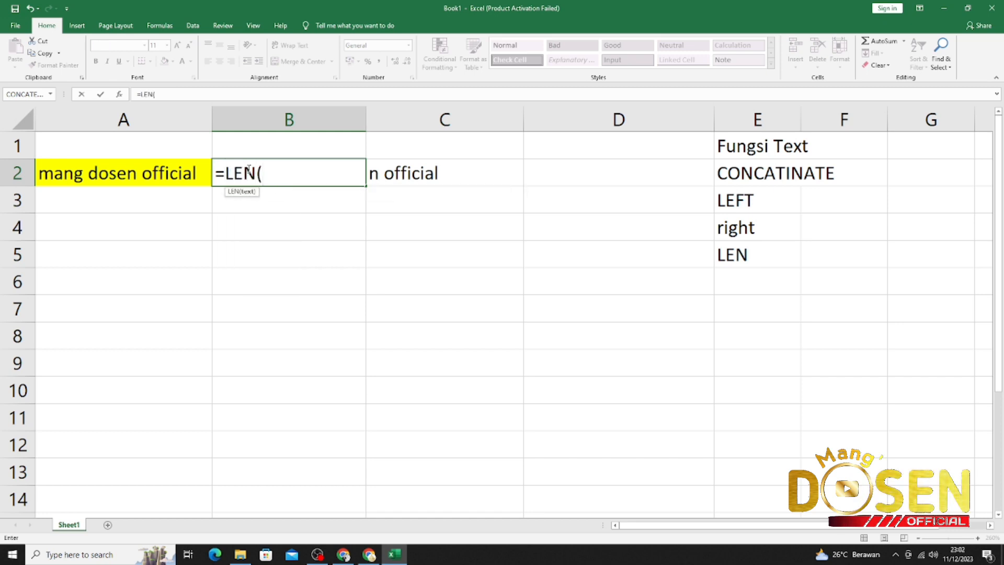
{"action": "key", "text": "Left"}
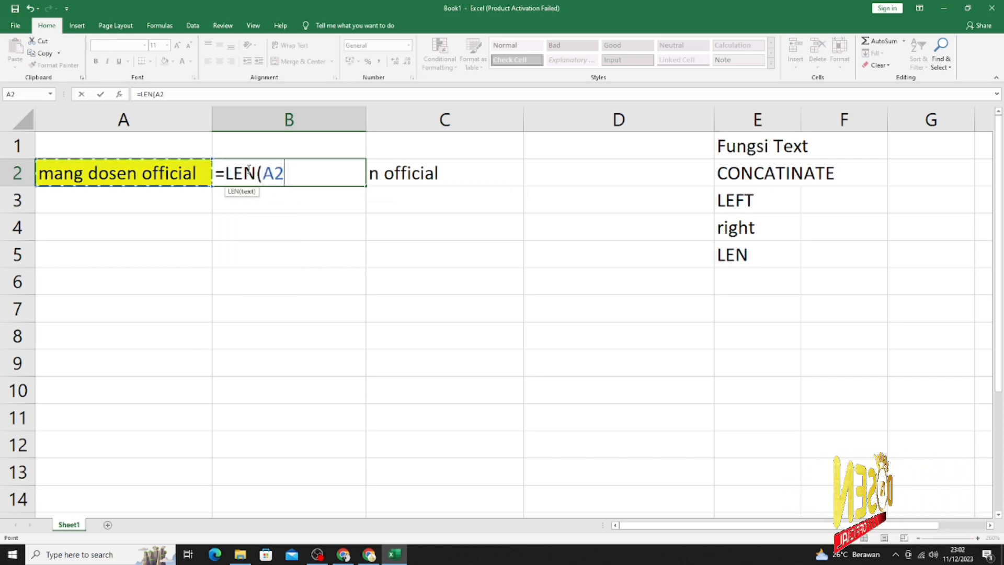
{"action": "type", "text": ")"}
{"action": "key", "text": "Return"}
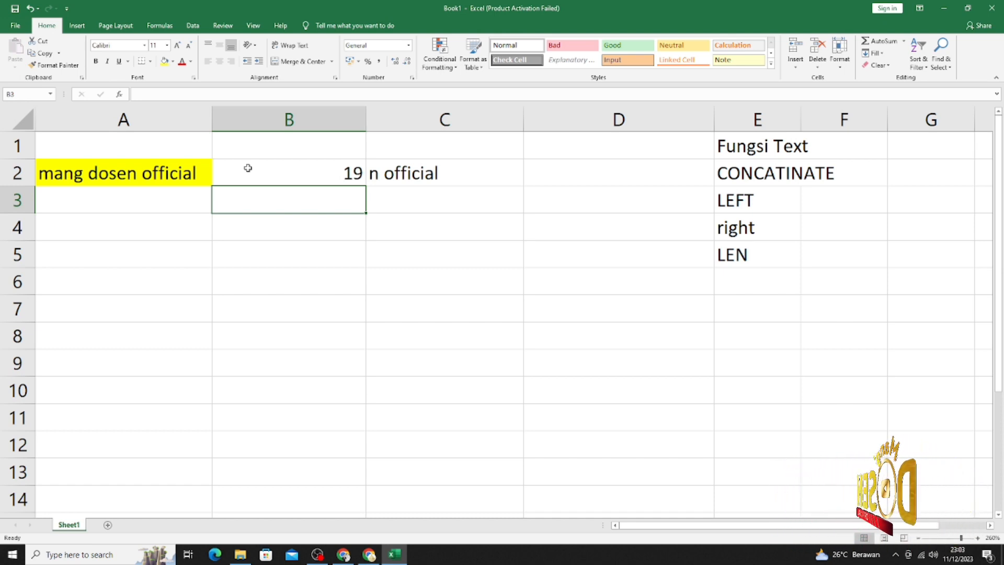
Step: Add the function name "LOWER" to the function list in cell E6
{"action": "left_click", "coordinate": [771, 281]}
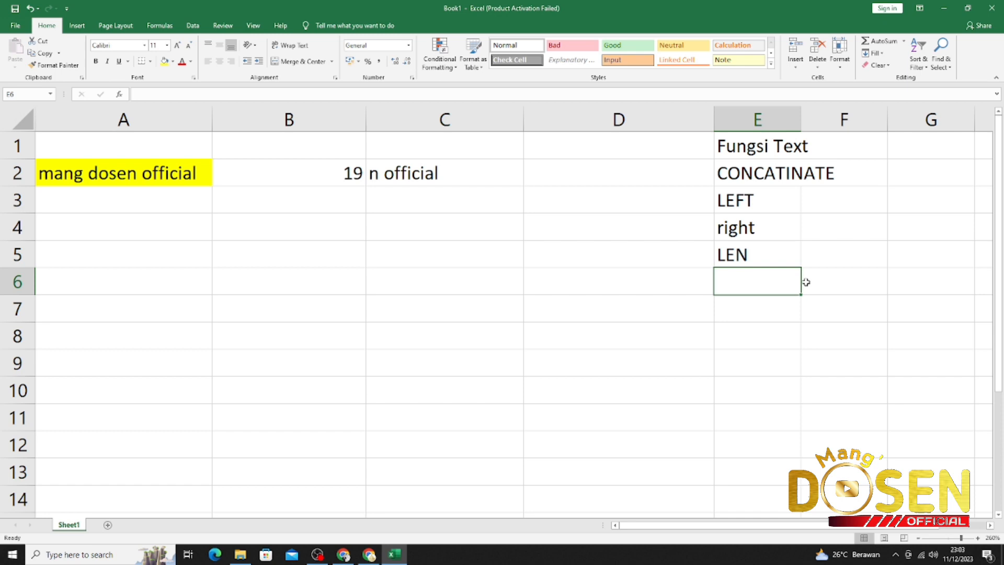
{"action": "type", "text": "LOWE"}
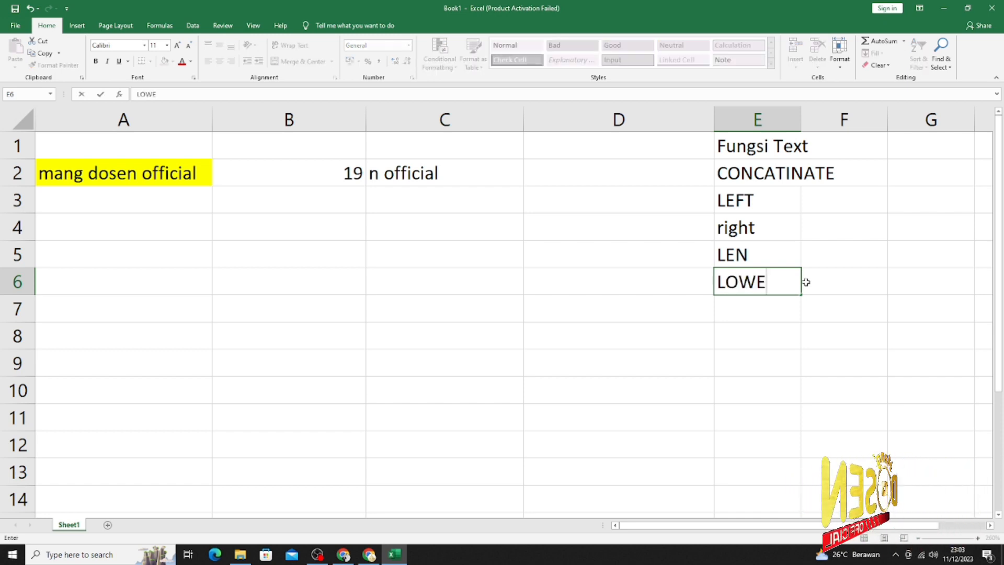
{"action": "type", "text": "R"}
{"action": "key", "text": "Return"}
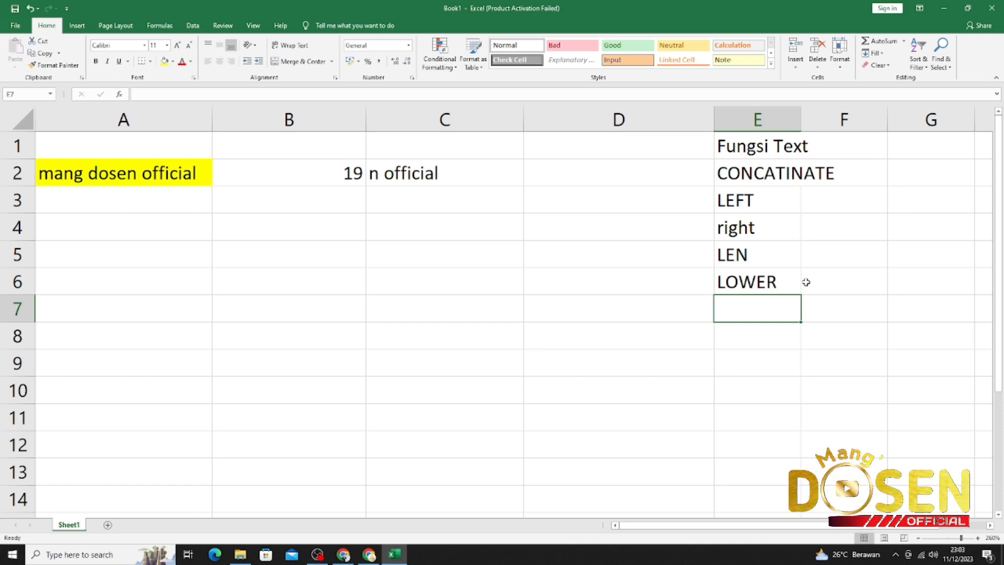
Step: Enter the text "MANG DOSEN OFFICIAL" in capitals in cell A3 and widen column A to fit it
{"action": "left_click", "coordinate": [241, 165]}
{"action": "left_click", "coordinate": [150, 165]}
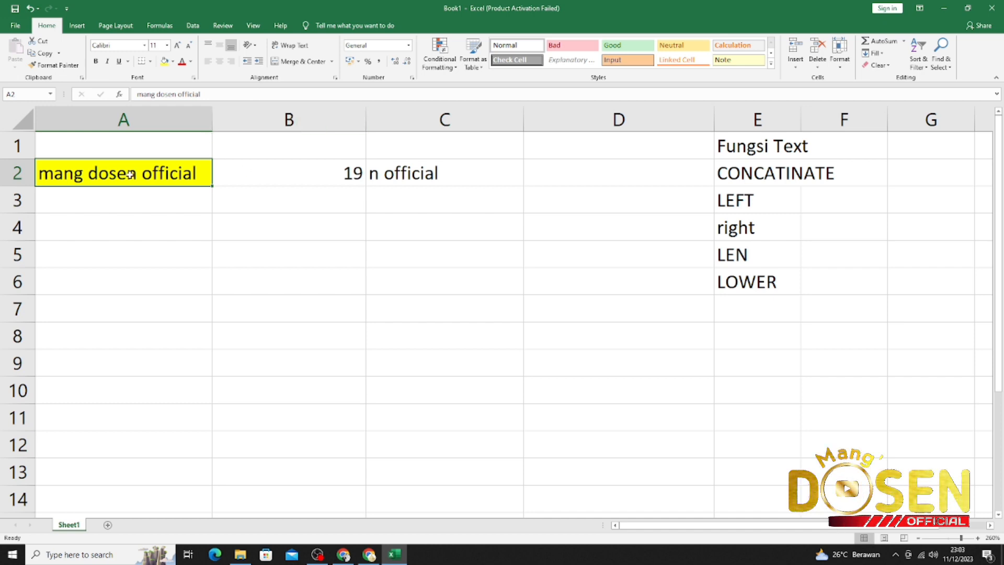
{"action": "left_click", "coordinate": [119, 199]}
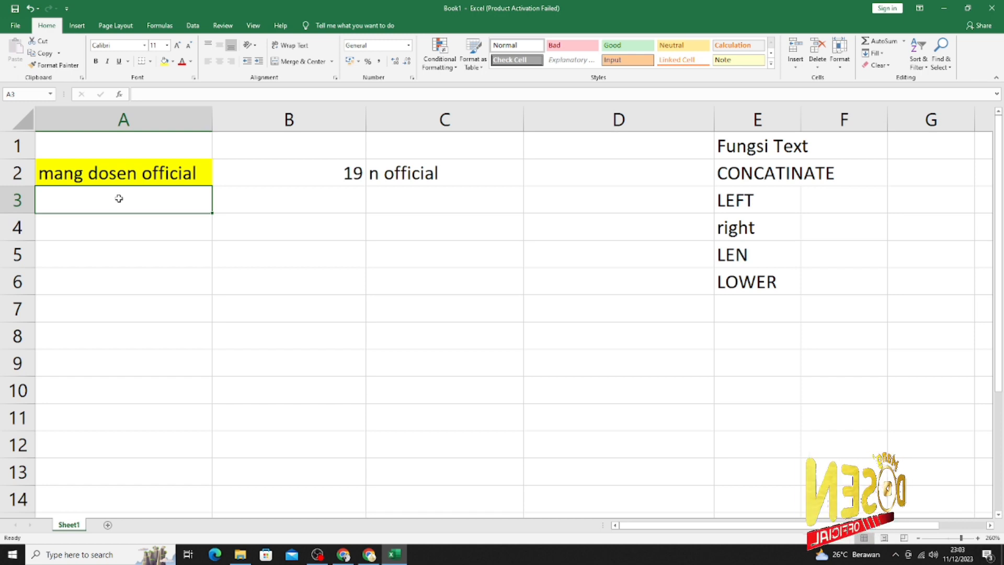
{"action": "type", "text": "ma"}
{"action": "key", "text": "BackSpace"}
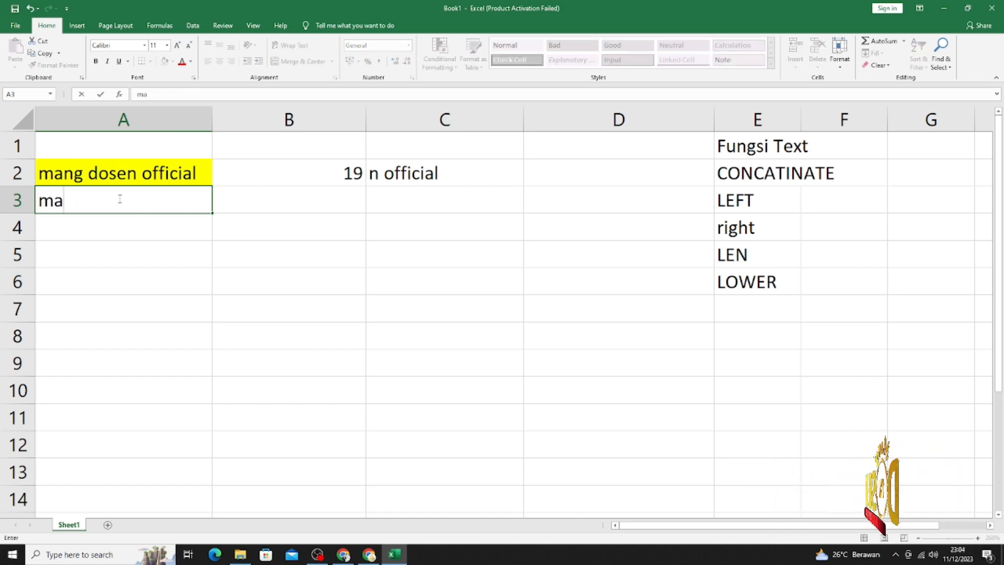
{"action": "key", "text": "BackSpace"}
{"action": "key", "text": "BackSpace"}
{"action": "type", "text": "MANG"}
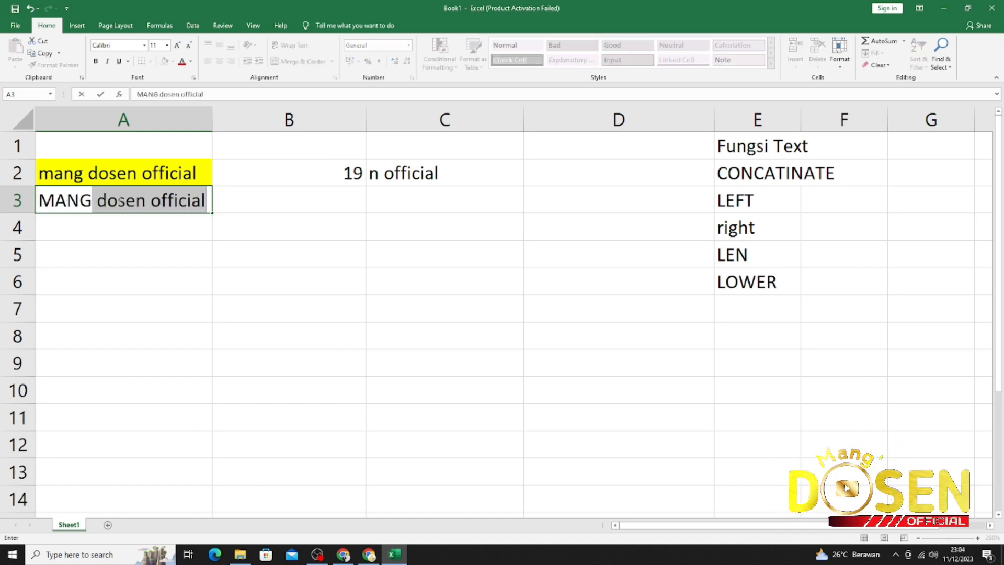
{"action": "type", "text": " DOSEN"}
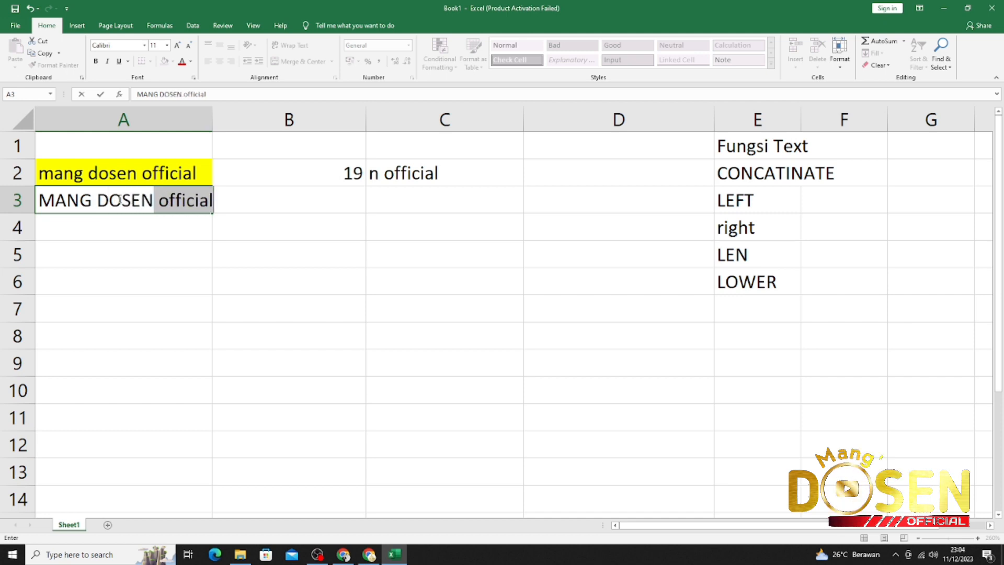
{"action": "type", "text": " OFFICI"}
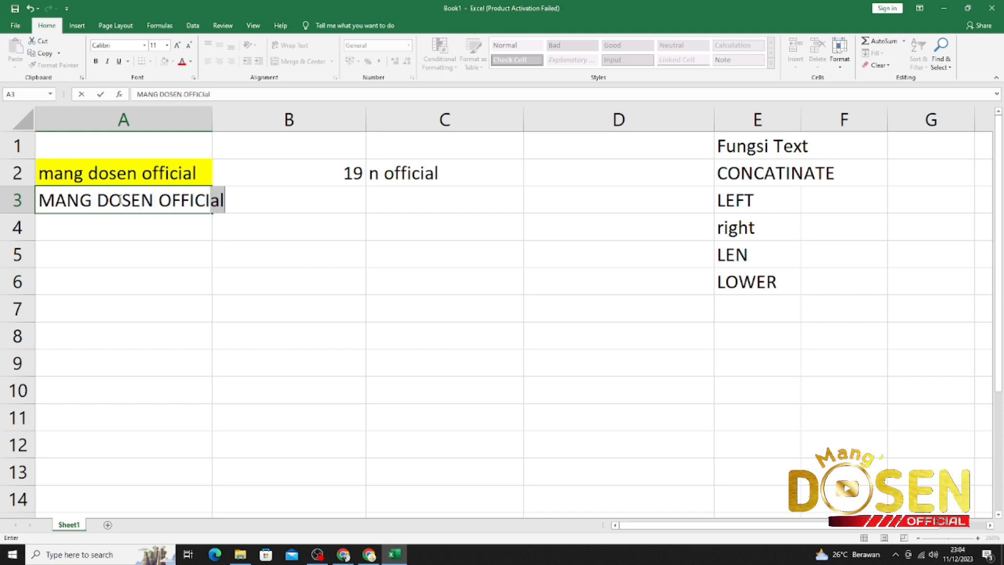
{"action": "type", "text": "LA"}
{"action": "key", "text": "BackSpace"}
{"action": "key", "text": "BackSpace"}
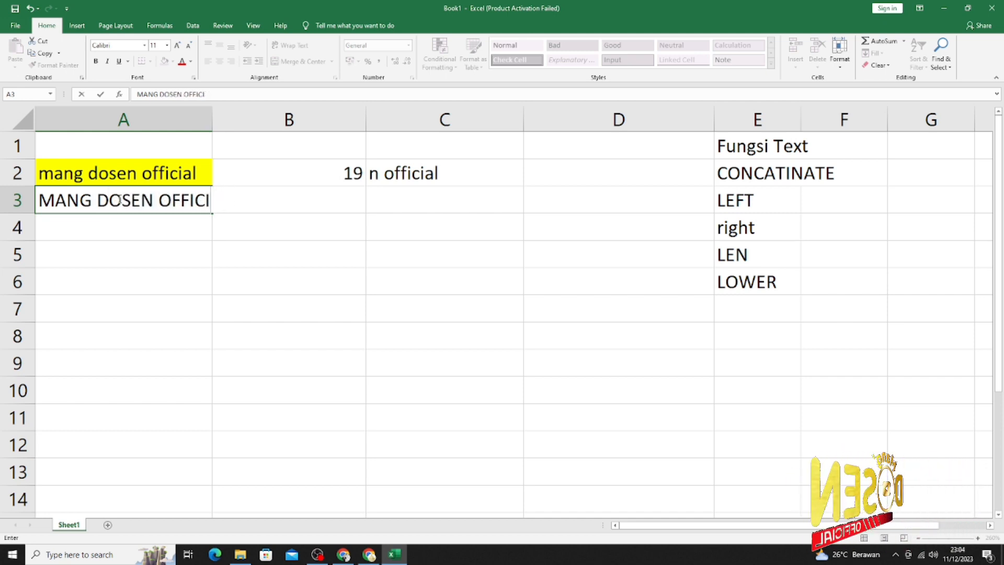
{"action": "type", "text": "AL"}
{"action": "key", "text": "Return"}
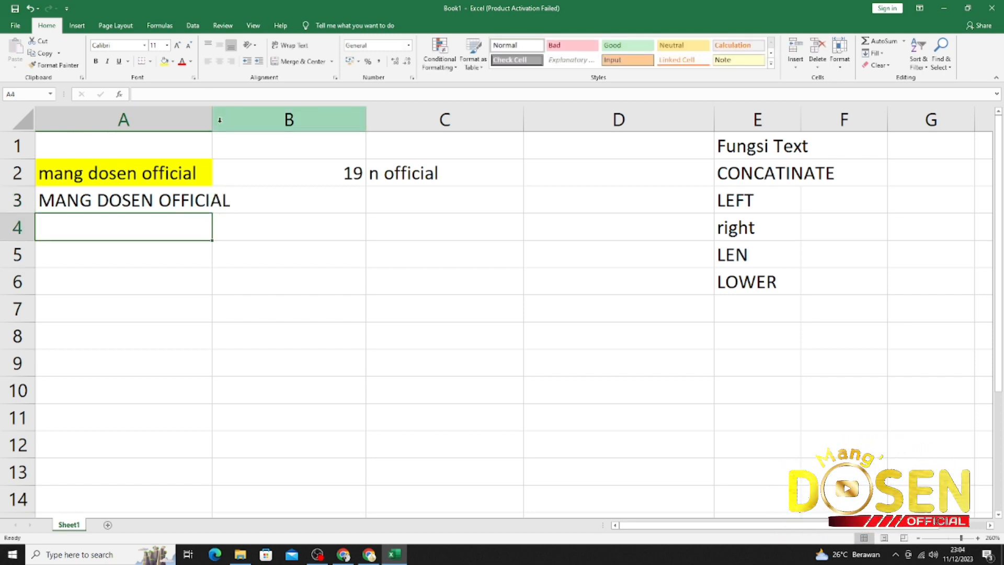
{"action": "left_click_drag", "start_coordinate": [212, 121], "coordinate": [251, 141]}
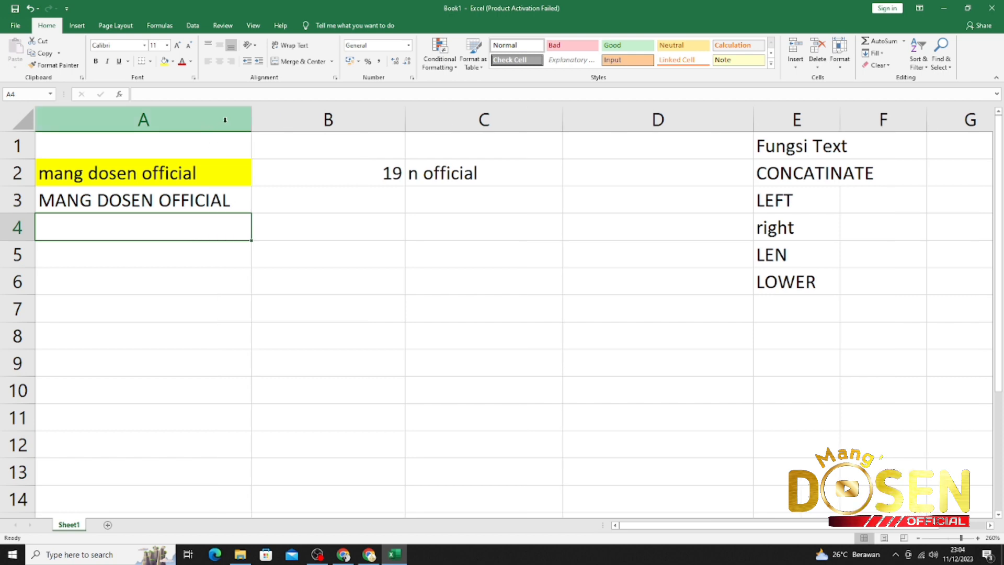
Step: Enter the formula =LOWER(A3) in cell B3 to convert A3 to lowercase, and widen column B to fit the text
{"action": "left_click", "coordinate": [273, 203]}
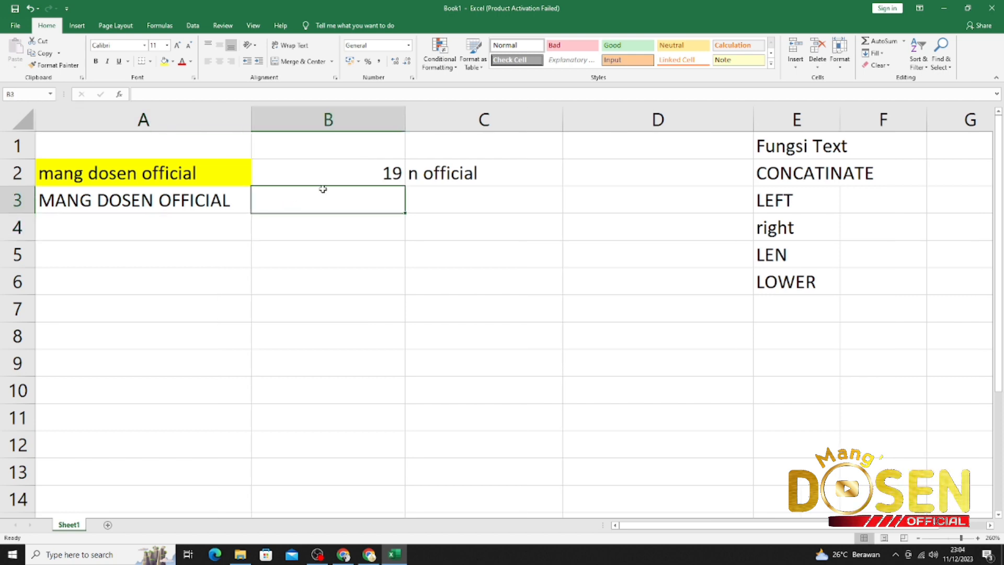
{"action": "type", "text": "=LO"}
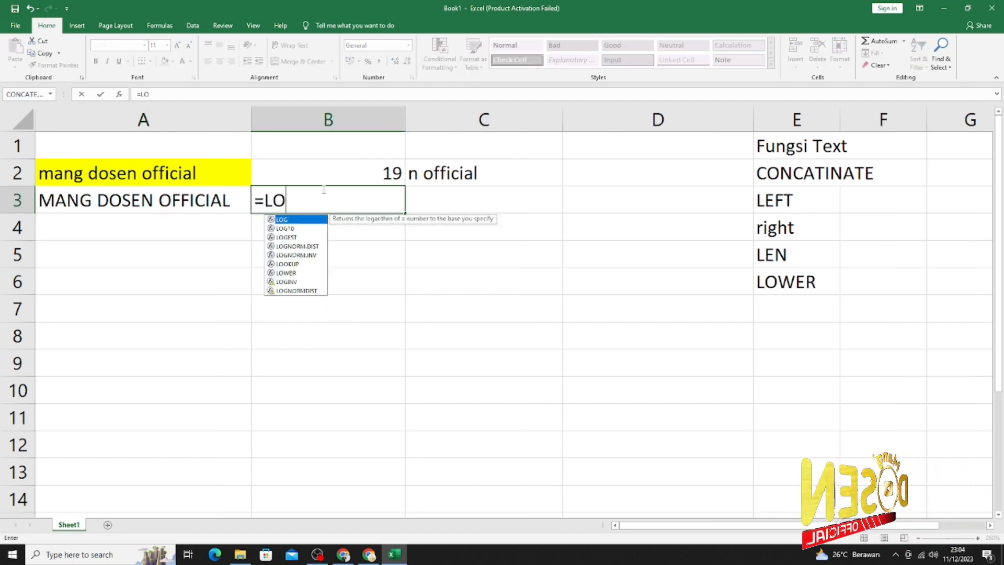
{"action": "type", "text": "WER("}
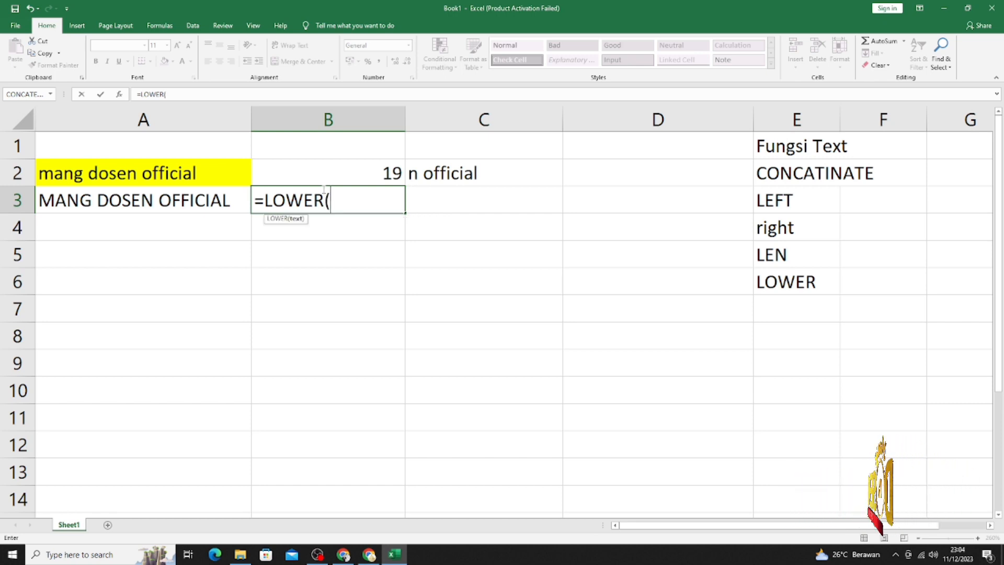
{"action": "key", "text": "Left"}
{"action": "key", "text": "Return"}
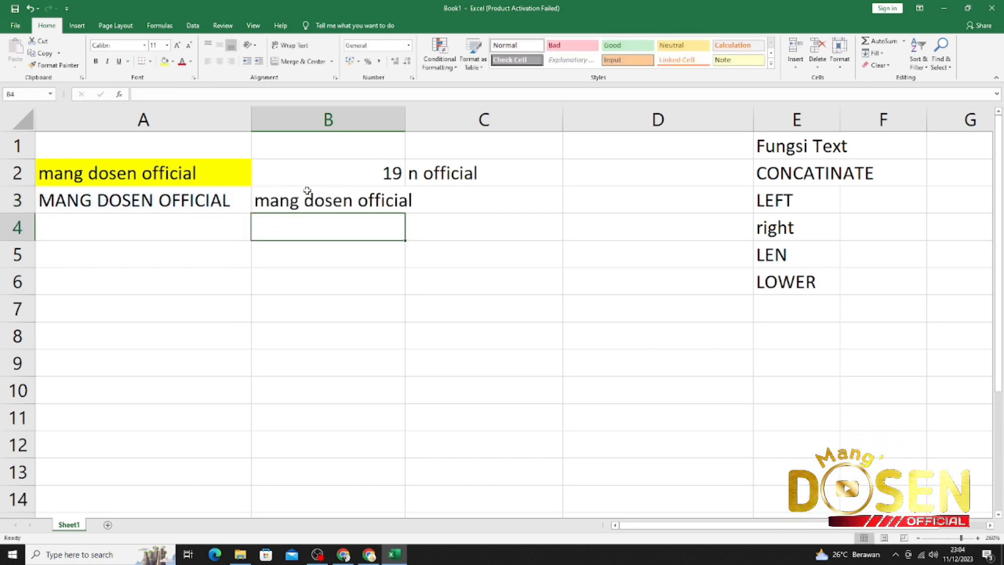
{"action": "left_click", "coordinate": [310, 195]}
{"action": "left_click_drag", "start_coordinate": [408, 124], "coordinate": [436, 124]}
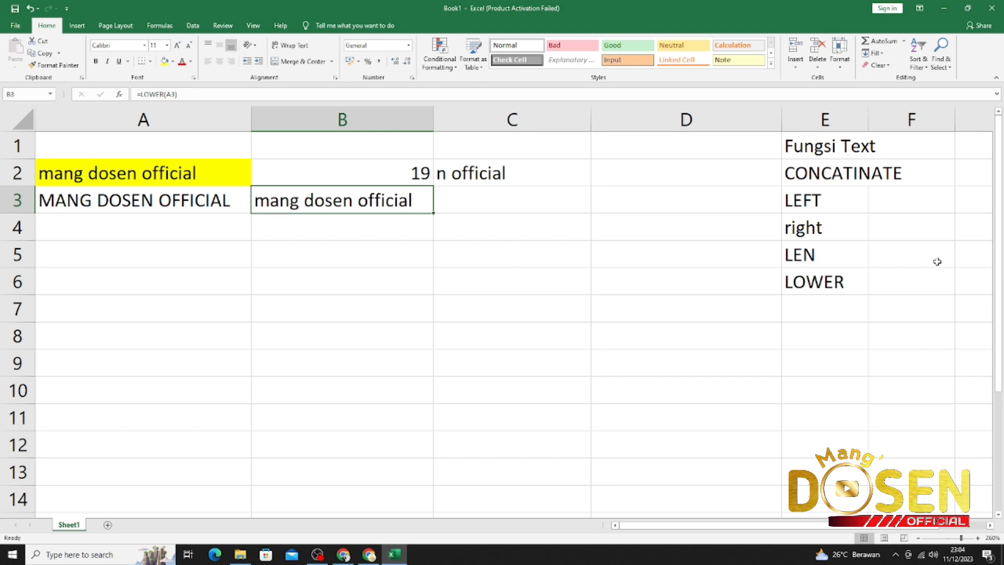
Step: Add the function name "UPPER" to the function list in cell E7
{"action": "left_click", "coordinate": [838, 301]}
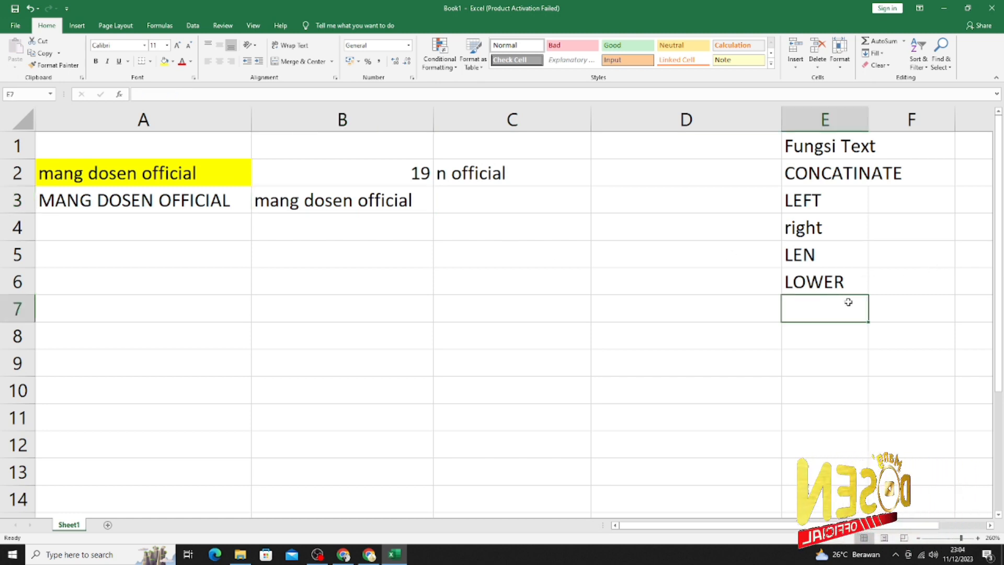
{"action": "type", "text": "UPPU"}
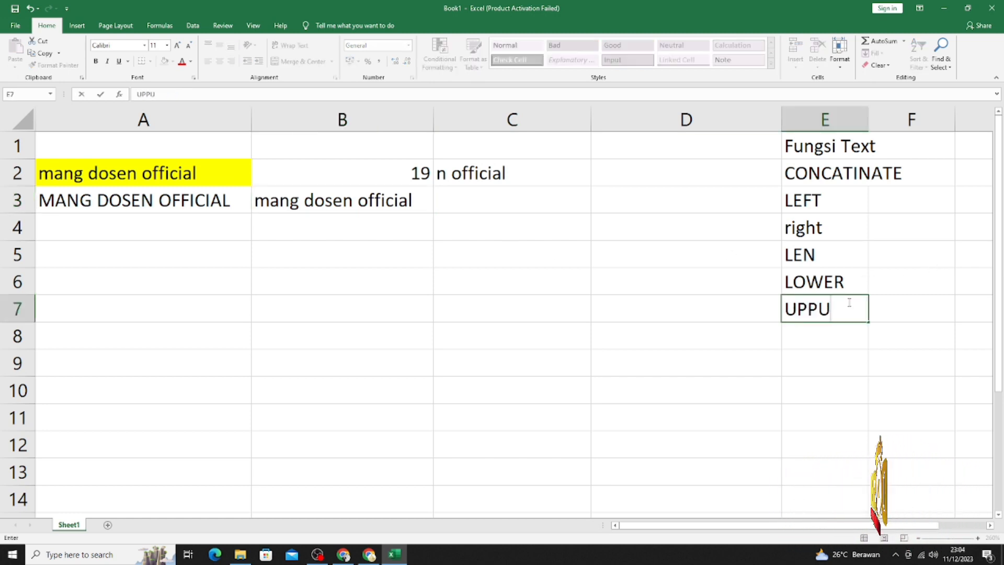
{"action": "type", "text": "ER"}
{"action": "key", "text": "BackSpace"}
{"action": "key", "text": "BackSpace"}
{"action": "key", "text": "BackSpace"}
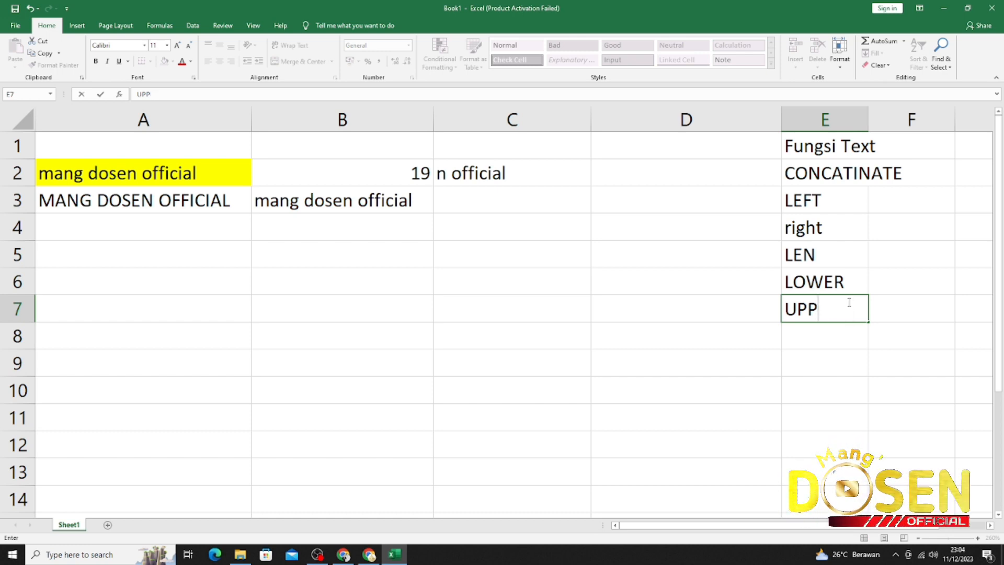
{"action": "type", "text": "ER"}
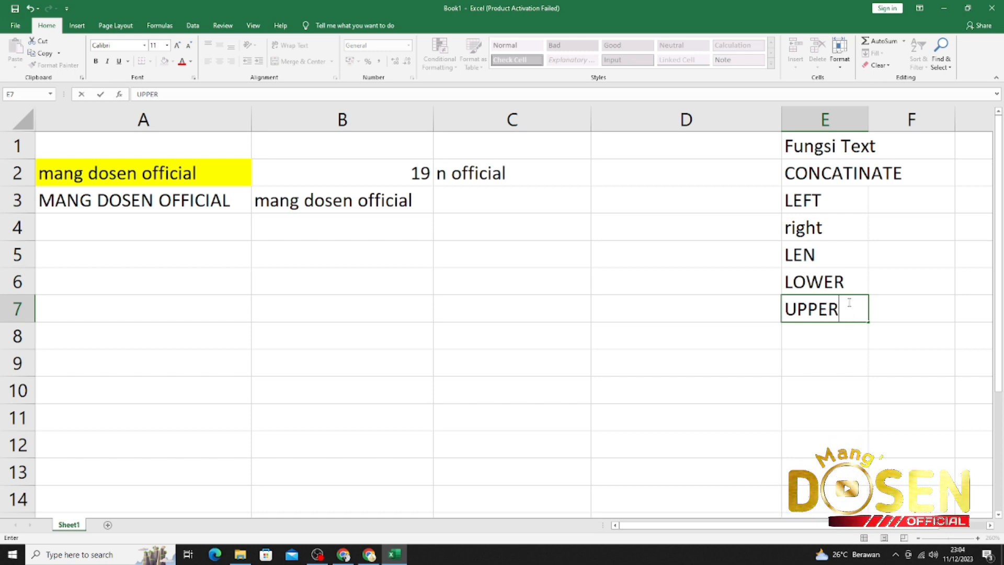
{"action": "key", "text": "Return"}
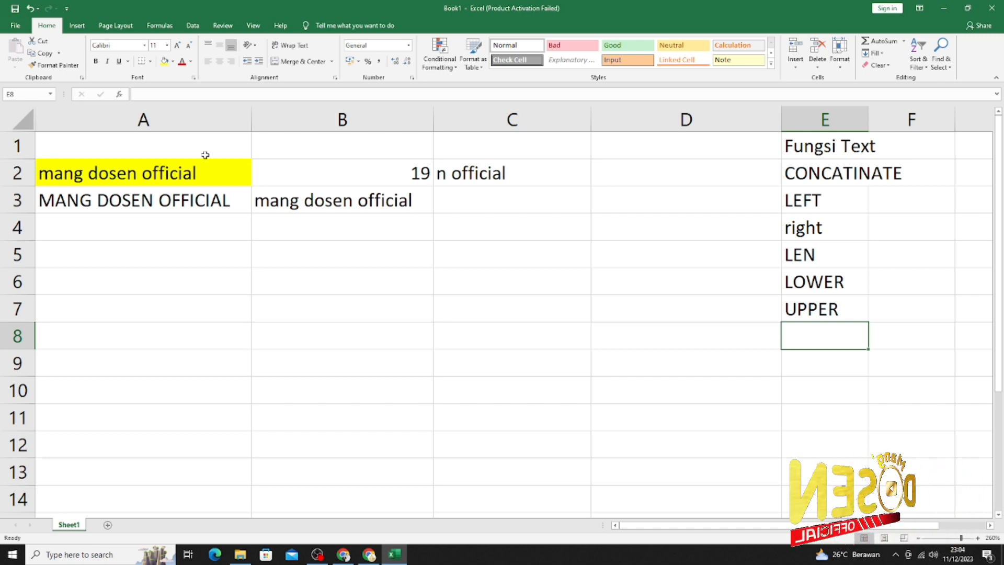
Step: Enter the formula =UPPER(B3) in cell C3 to convert the lowercase text in B3 to capitals
{"action": "left_click", "coordinate": [524, 205]}
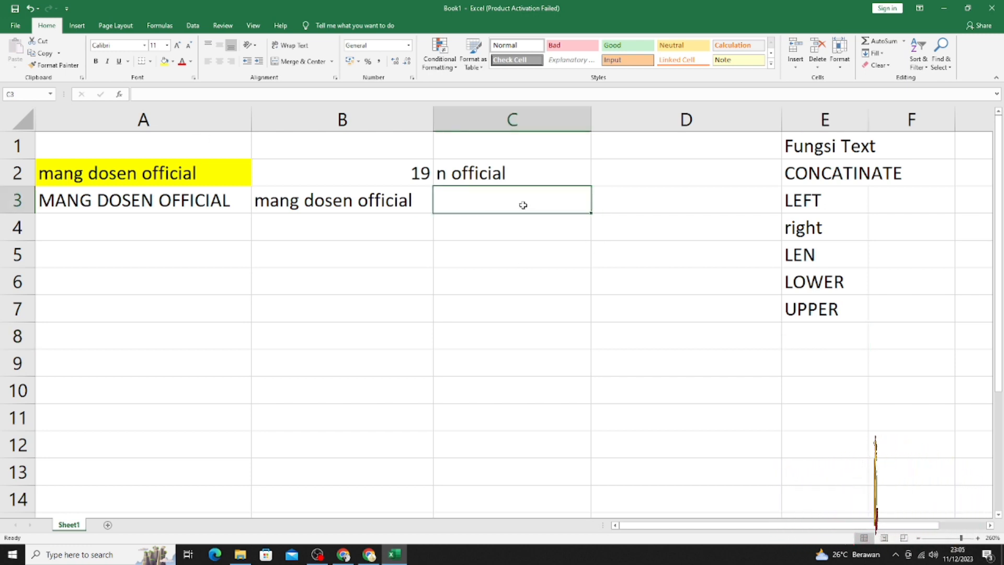
{"action": "type", "text": "=UP"}
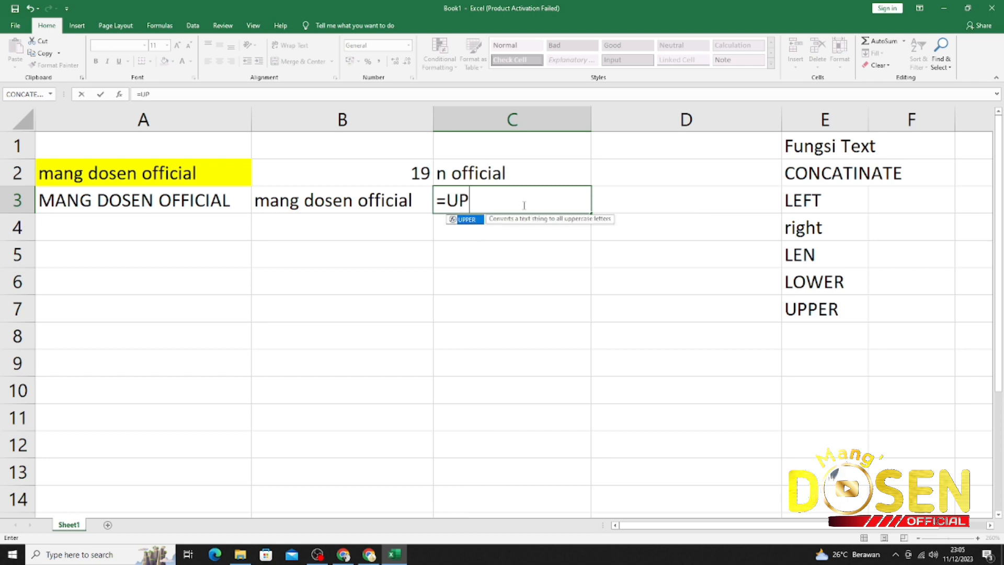
{"action": "type", "text": "PER("}
{"action": "key", "text": "Left"}
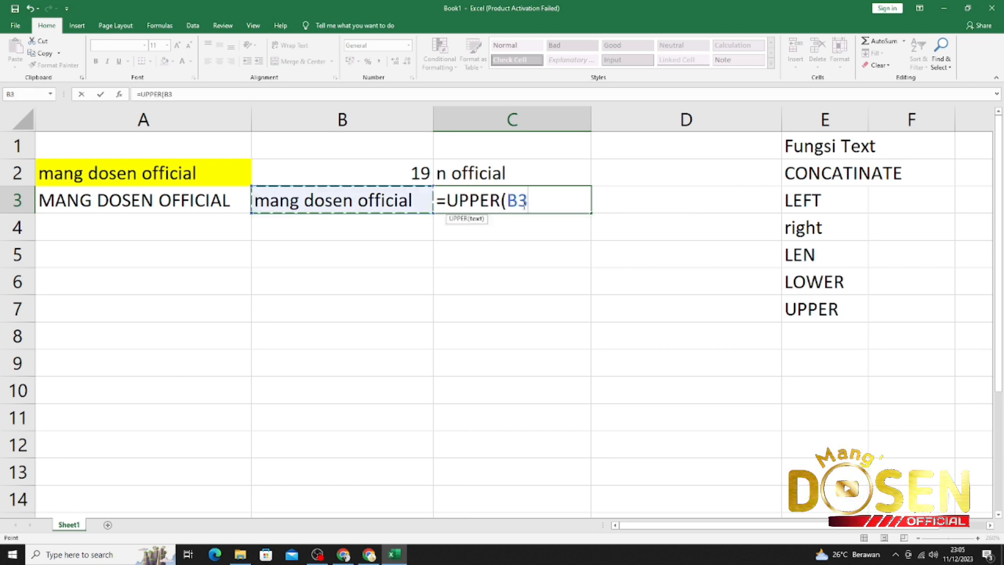
{"action": "key", "text": "Left"}
{"action": "key", "text": "Right"}
{"action": "key", "text": "Return"}
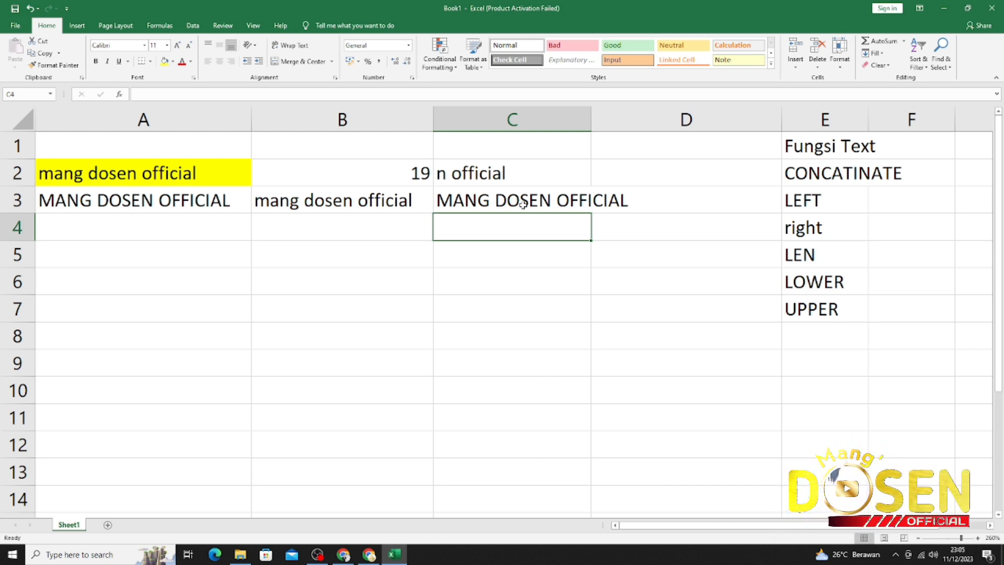
Step: Add the function name "MID" to the function list in cell E8
{"action": "left_click", "coordinate": [834, 313]}
{"action": "left_click", "coordinate": [818, 338]}
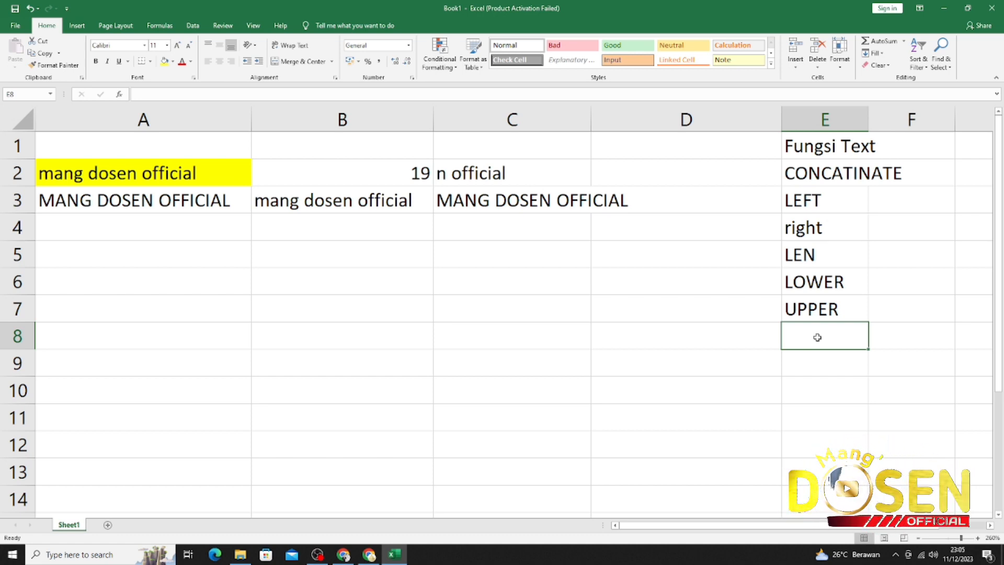
{"action": "type", "text": "MID"}
{"action": "key", "text": "Return"}
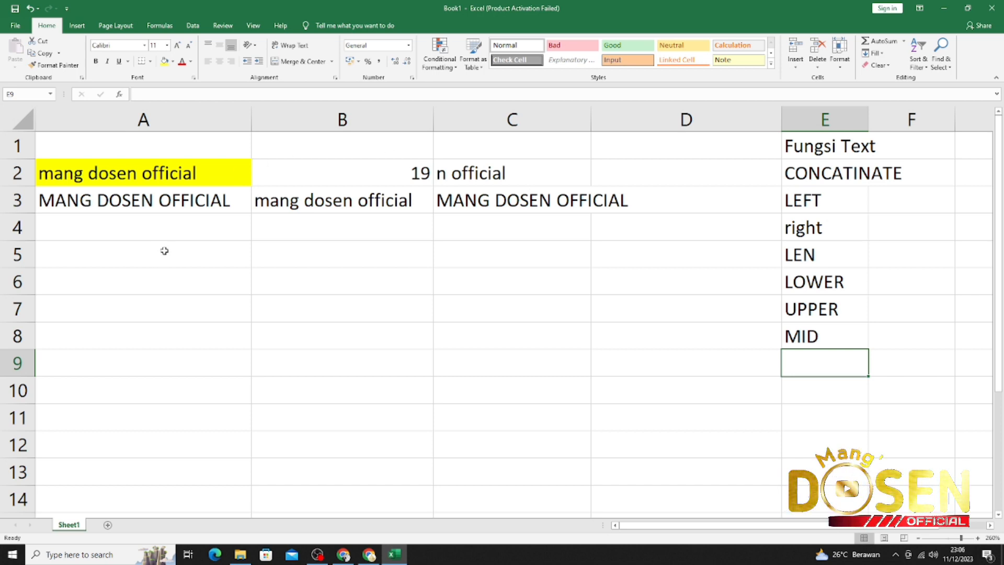
Step: Enter the formula =MID(B3;6;5) in cell B4 to extract five characters of B3 starting at the sixth
{"action": "left_click", "coordinate": [345, 232]}
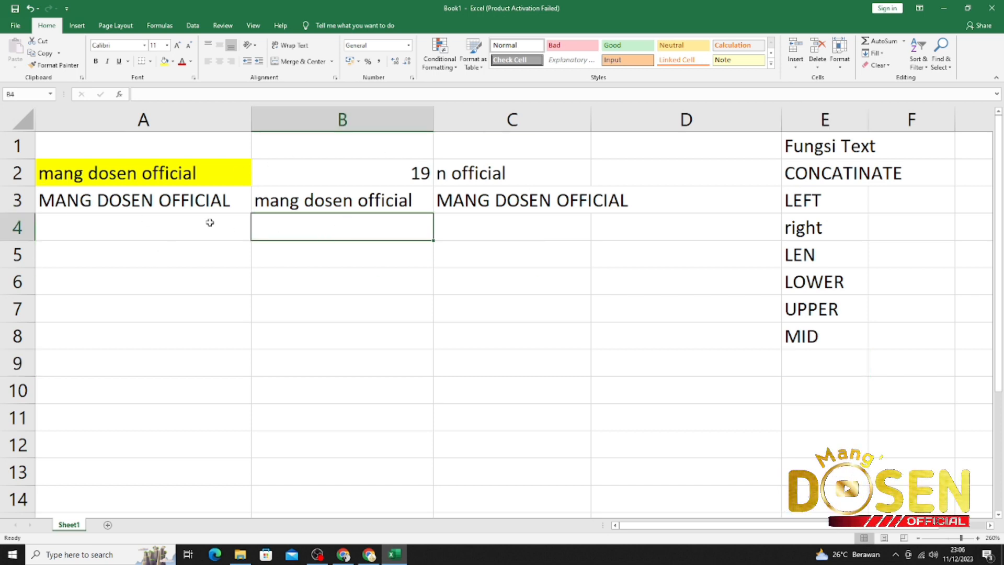
{"action": "type", "text": "="}
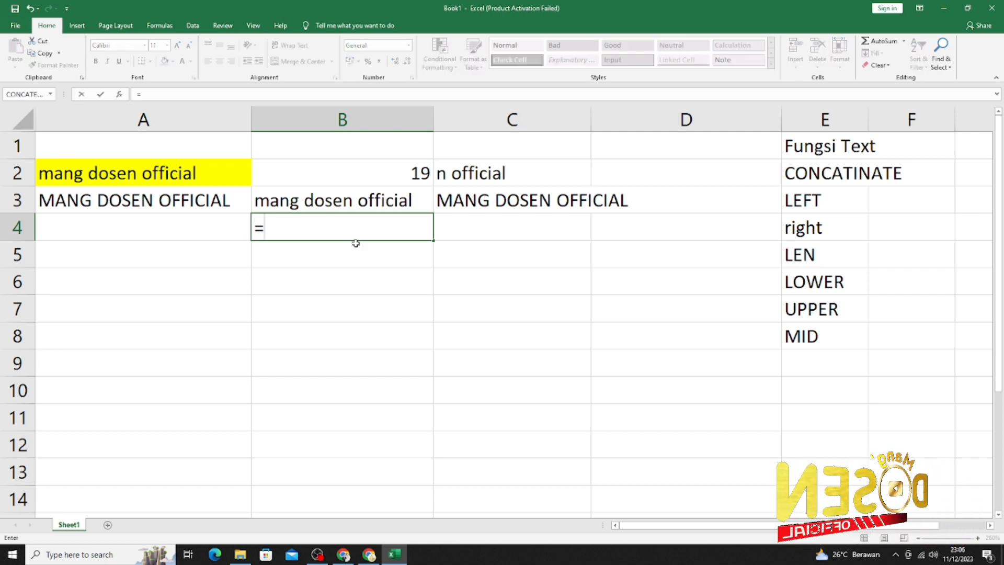
{"action": "type", "text": "MID("}
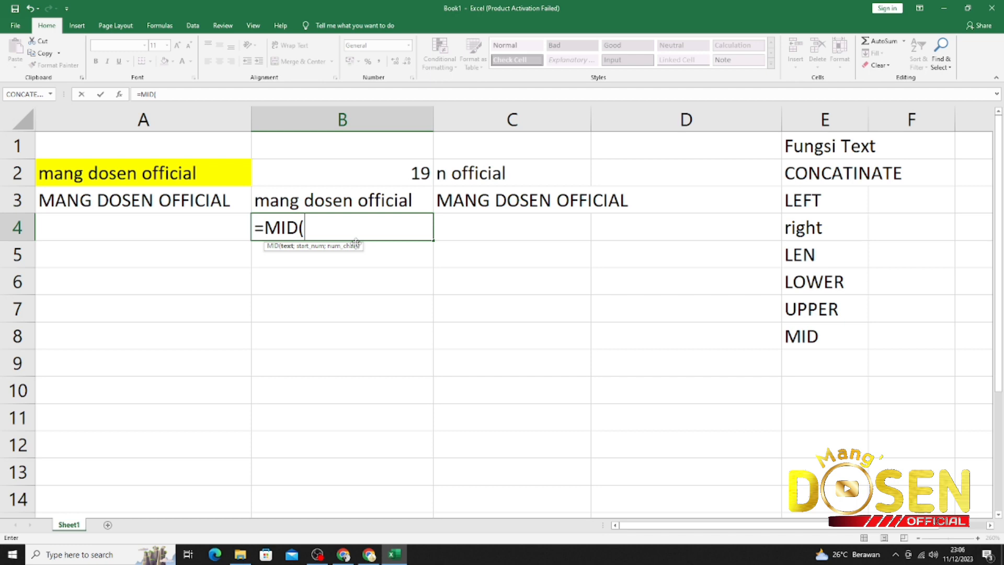
{"action": "key", "text": "Up"}
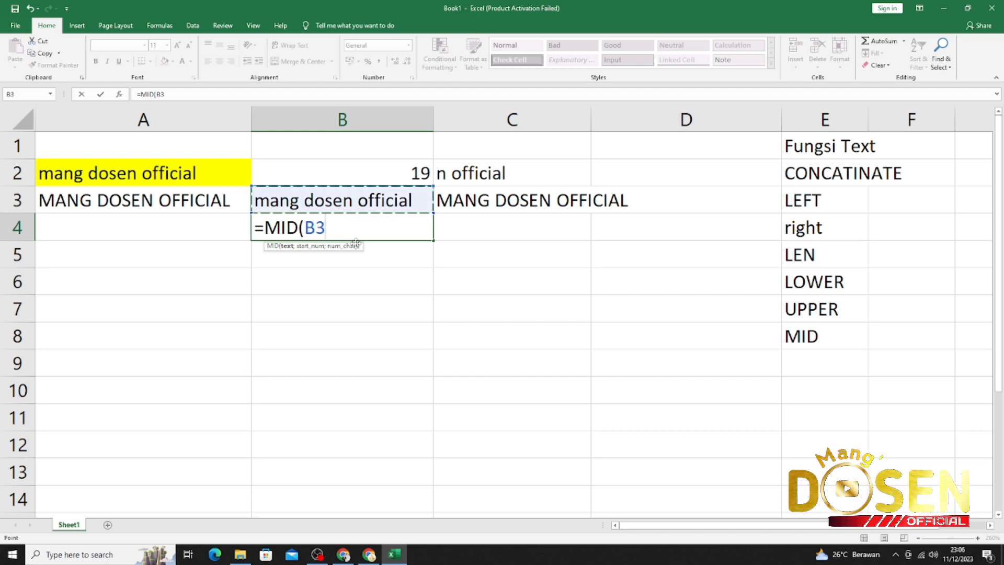
{"action": "type", "text": ";6"}
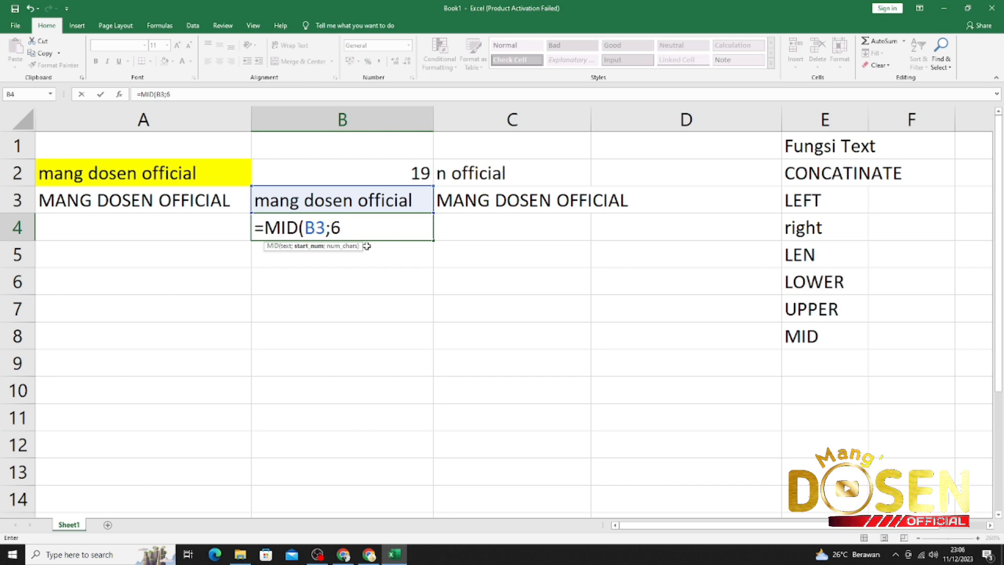
{"action": "type", "text": ";"}
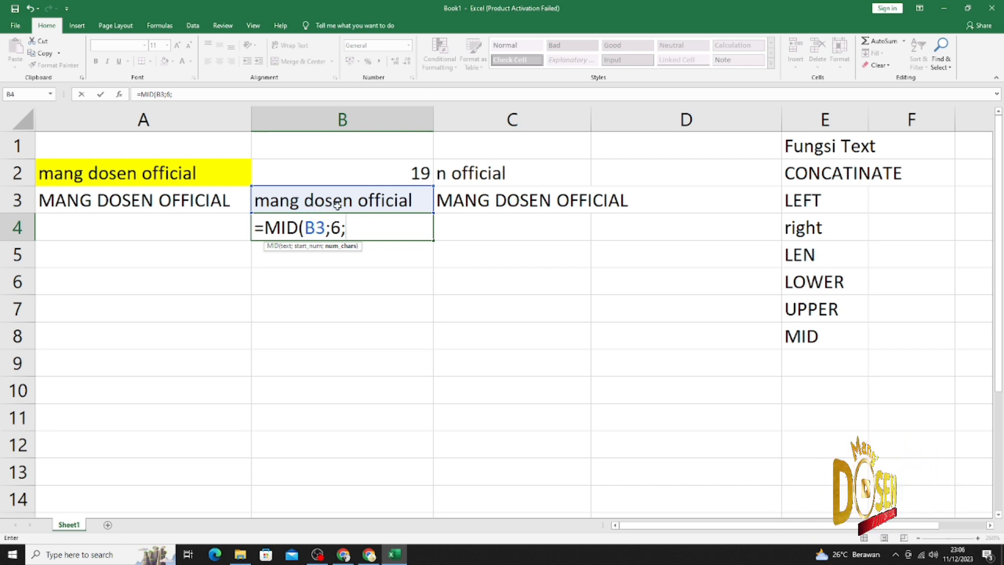
{"action": "type", "text": "5"}
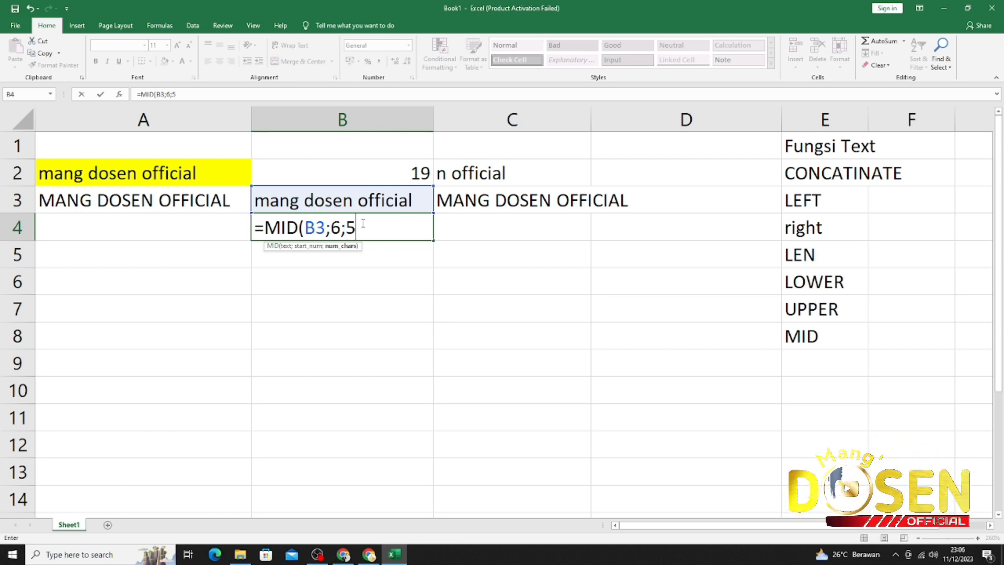
{"action": "key", "text": "Return"}
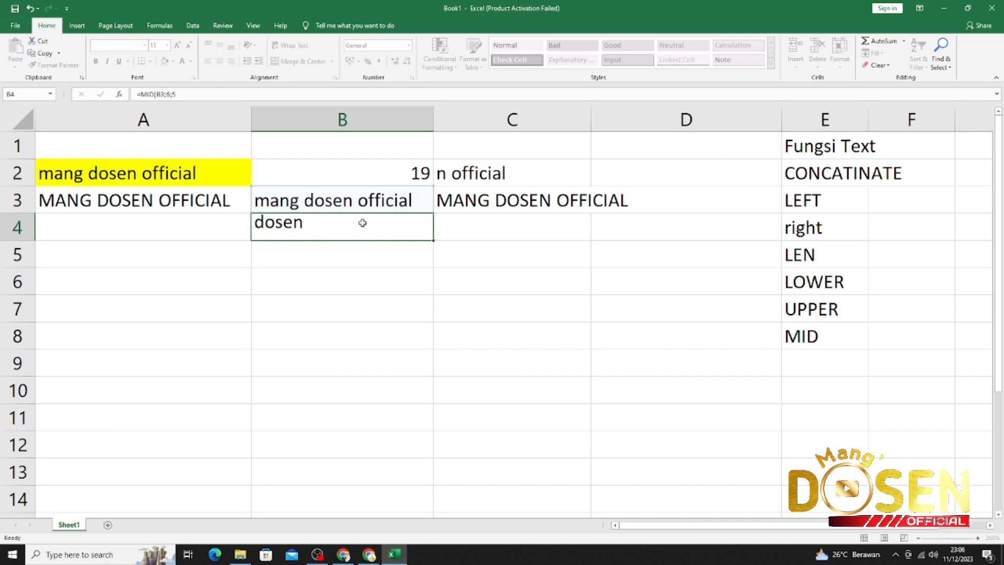
Step: Examine the MID formula in cell B4 and the formula in its source cell B3
{"action": "left_click", "coordinate": [348, 233]}
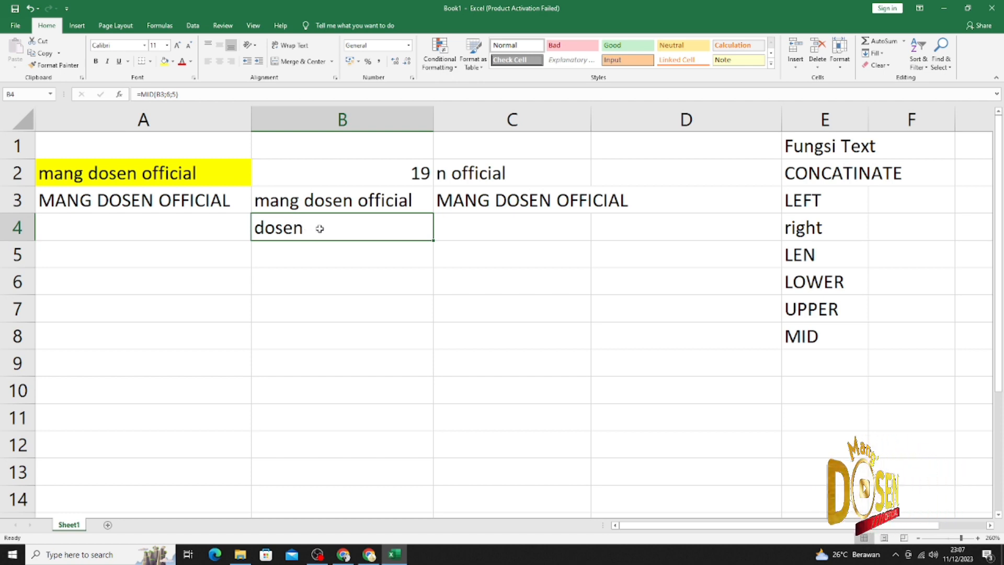
{"action": "left_click", "coordinate": [308, 200]}
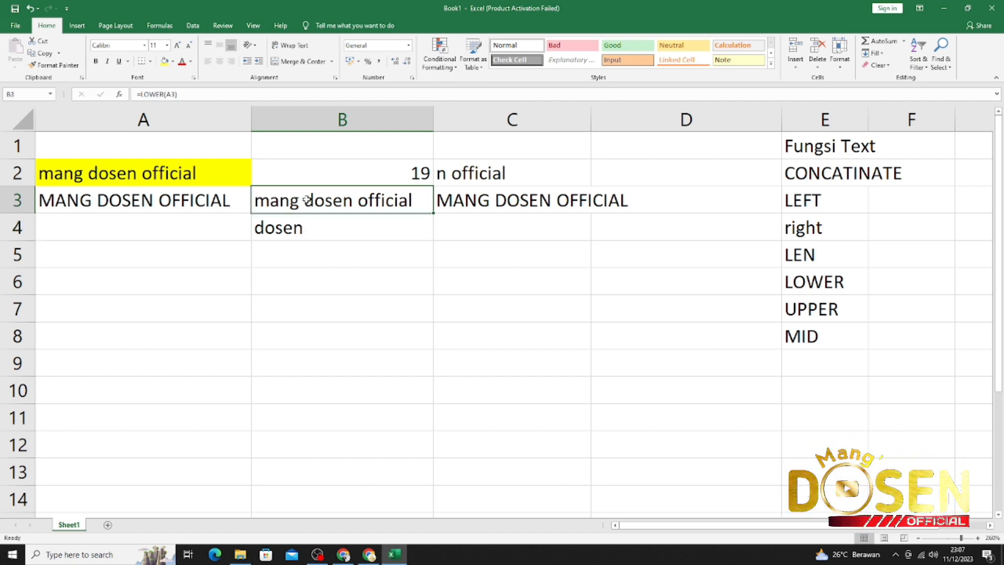
{"action": "double_click", "coordinate": [307, 200]}
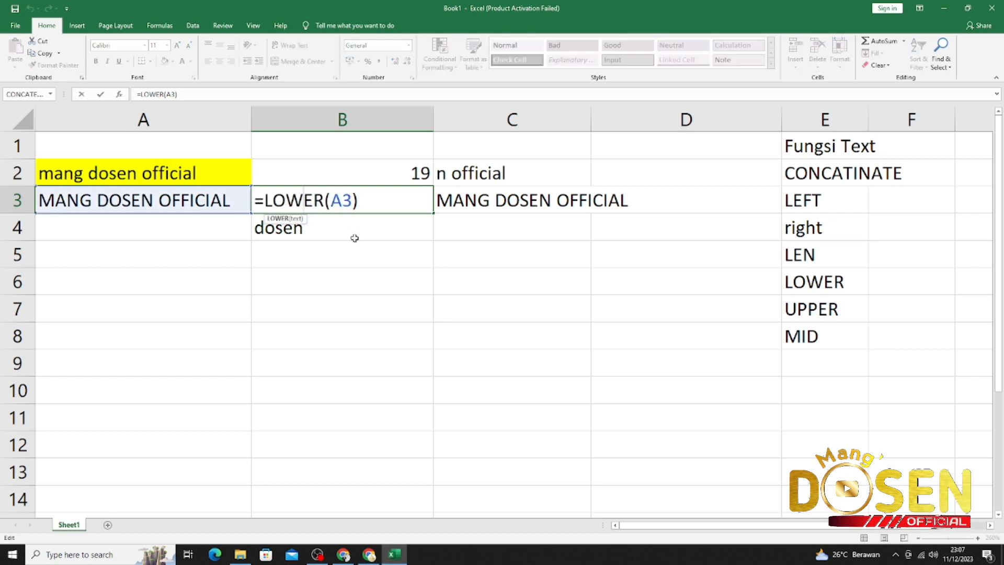
{"action": "key", "text": "Escape"}
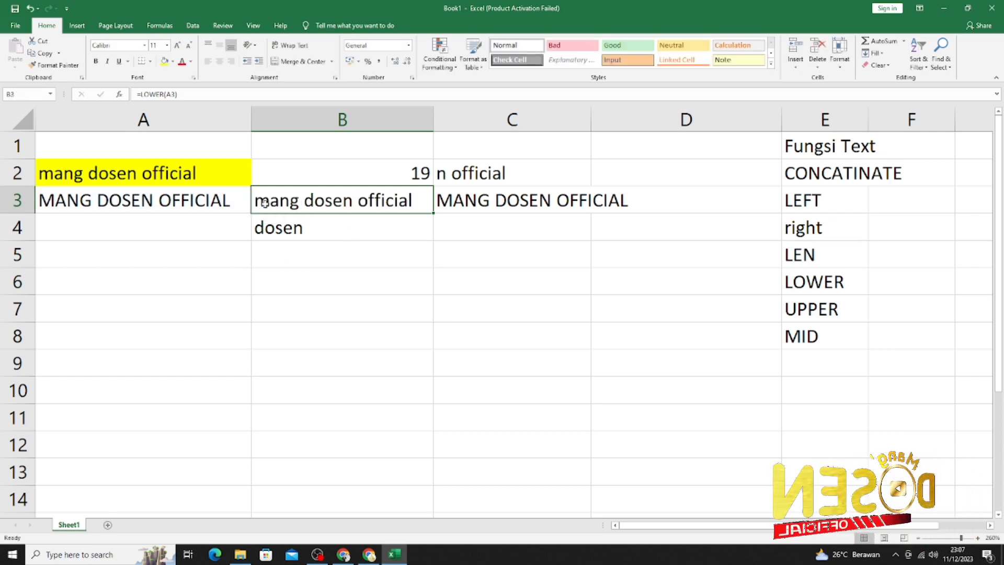
{"action": "left_click", "coordinate": [303, 218]}
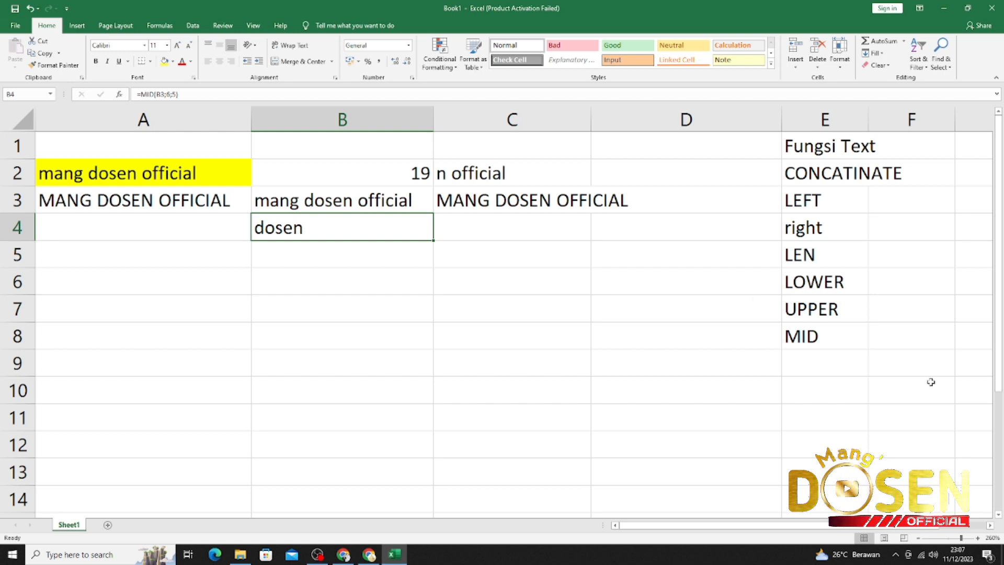
Step: Add the function name "VALUE" to the function list in cell E9
{"action": "left_click", "coordinate": [811, 359]}
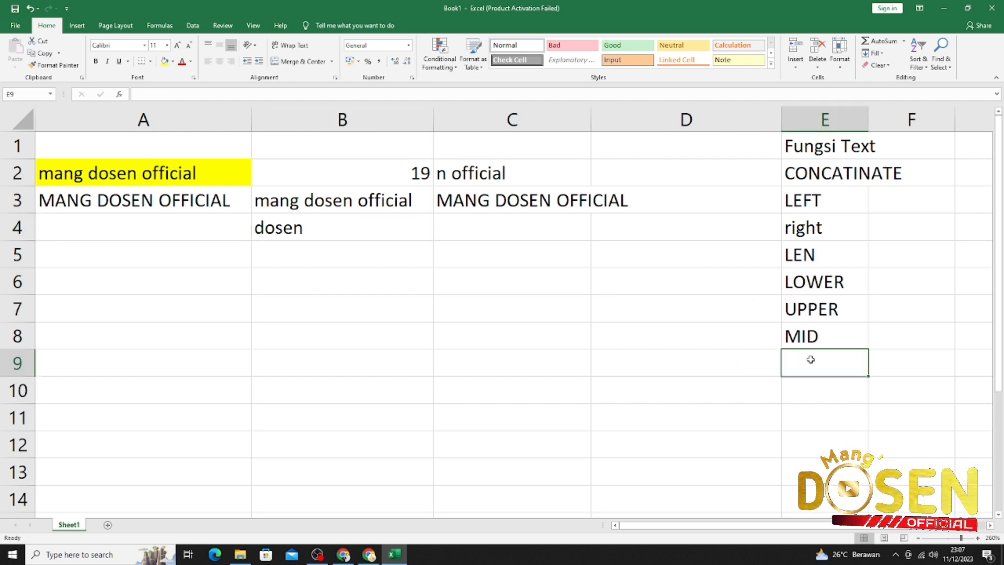
{"action": "type", "text": "V"}
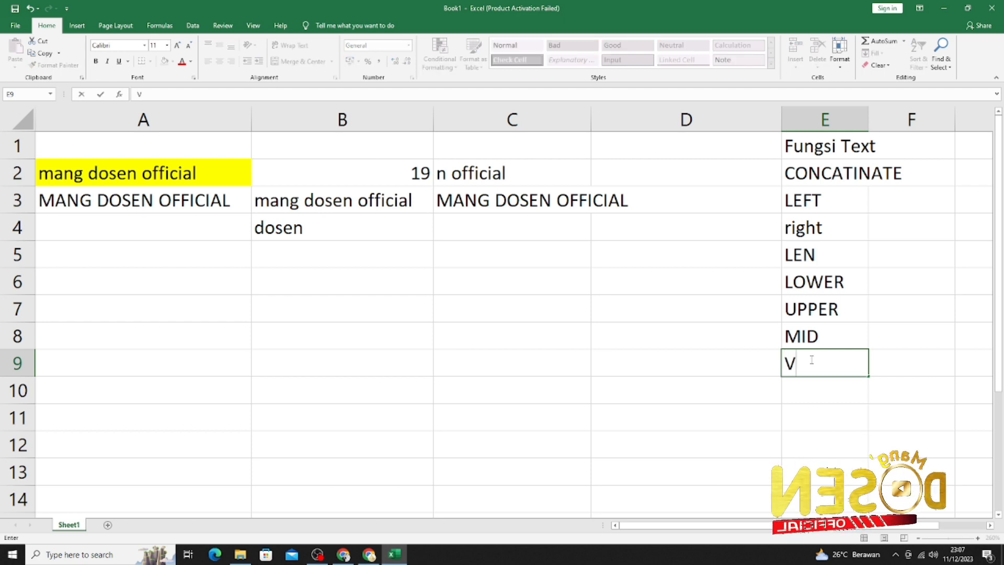
{"action": "type", "text": "ALUEW"}
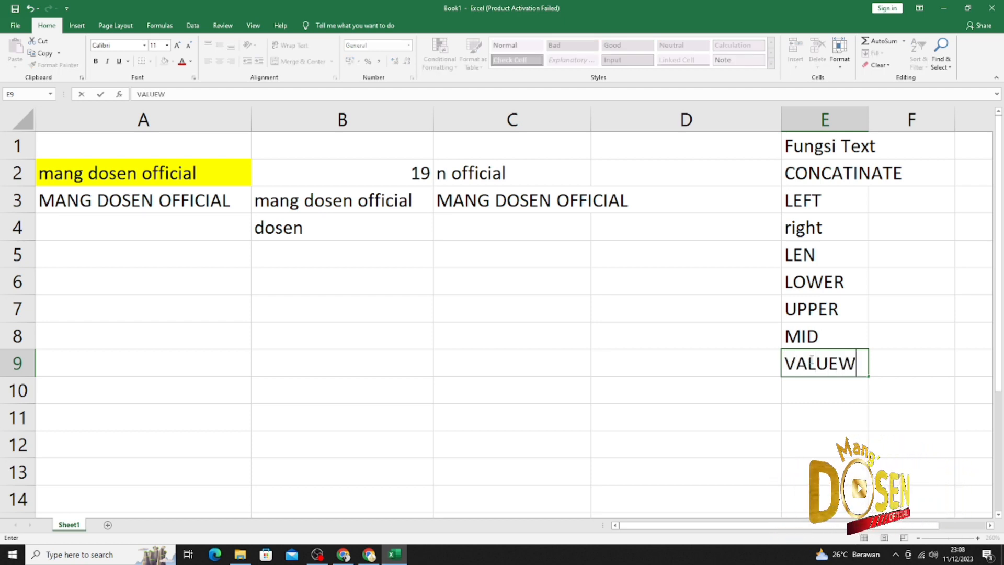
{"action": "key", "text": "Return"}
{"action": "key", "text": "Up"}
{"action": "key", "text": "Up"}
{"action": "key", "text": "Down"}
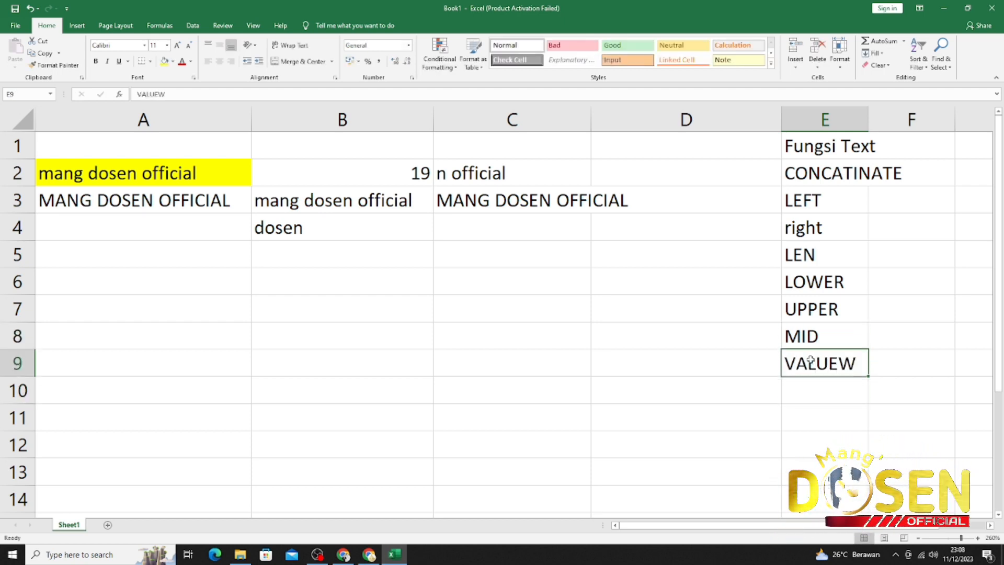
{"action": "type", "text": "VALUE"}
{"action": "key", "text": "Return"}
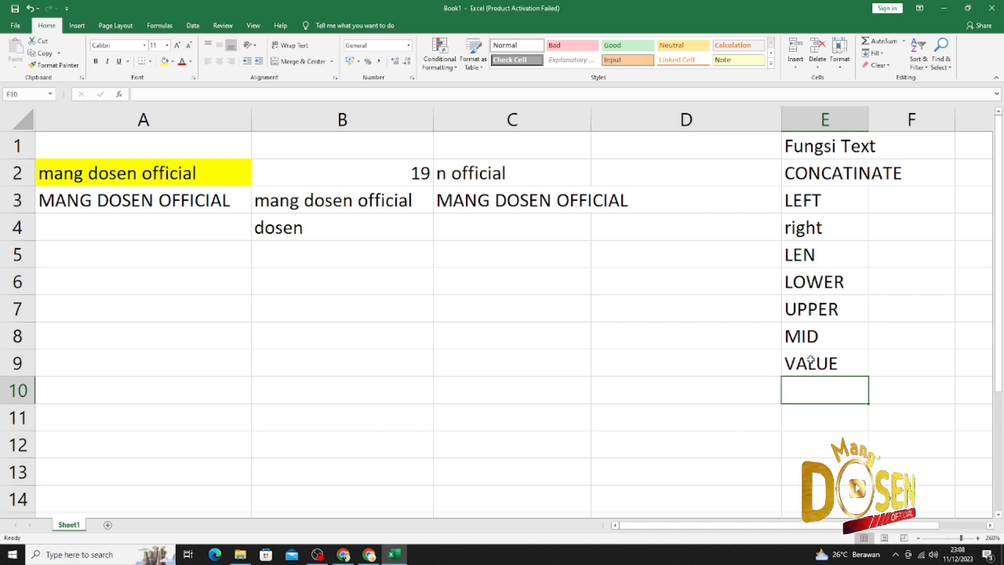
Step: Enter the number 26700 in cell A5 as sample data for the VALUE function
{"action": "left_click", "coordinate": [117, 260]}
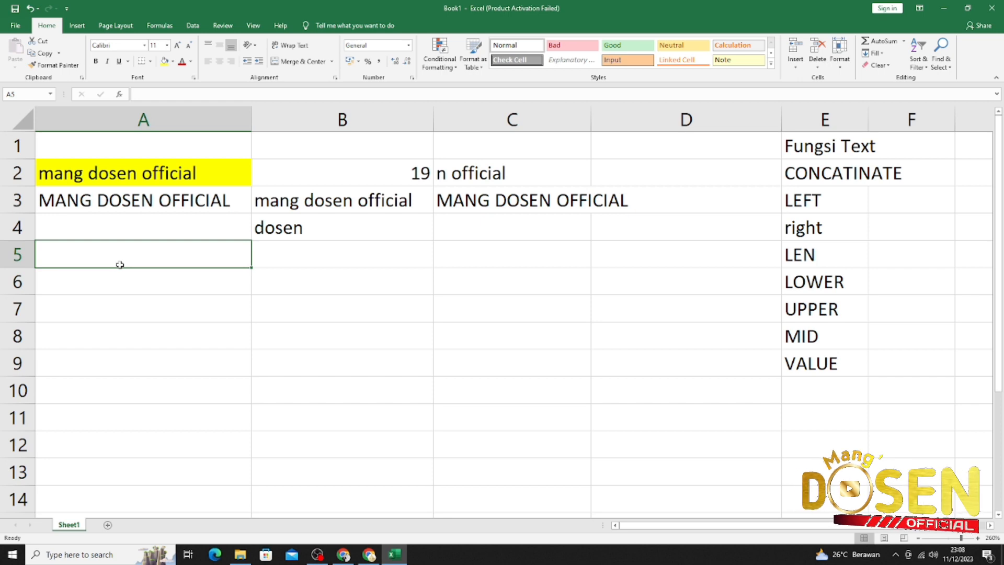
{"action": "type", "text": "2"}
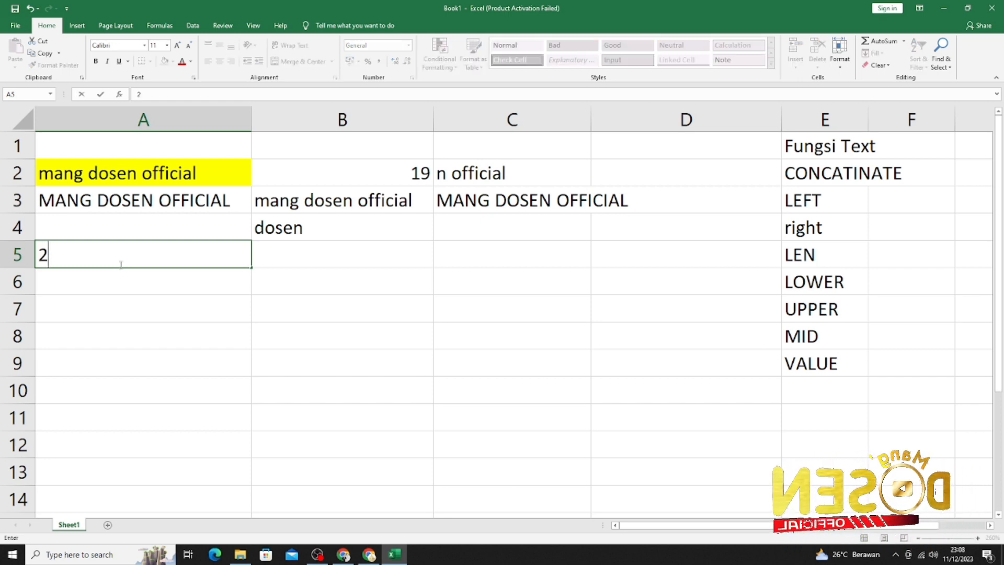
{"action": "type", "text": "6700"}
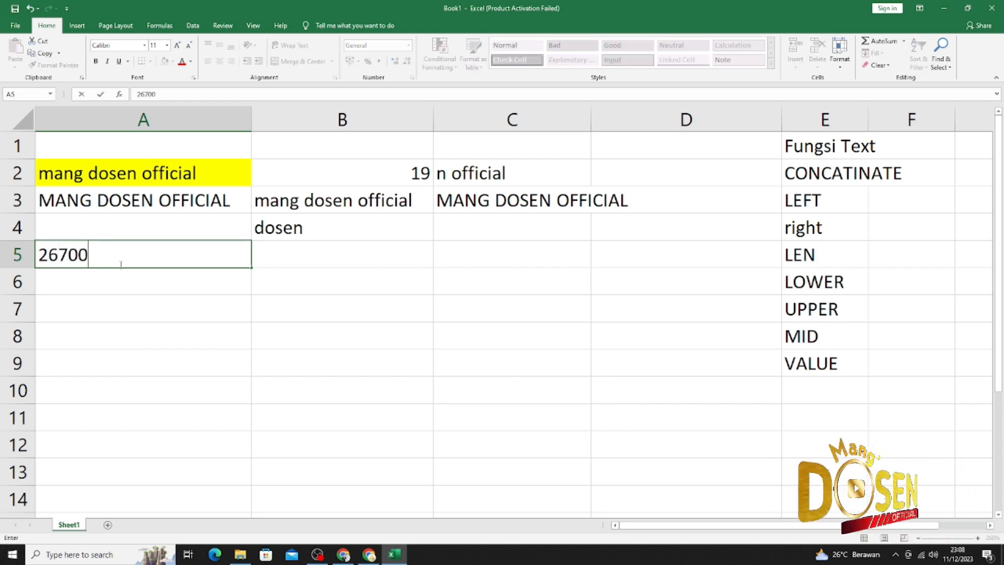
{"action": "key", "text": "Return"}
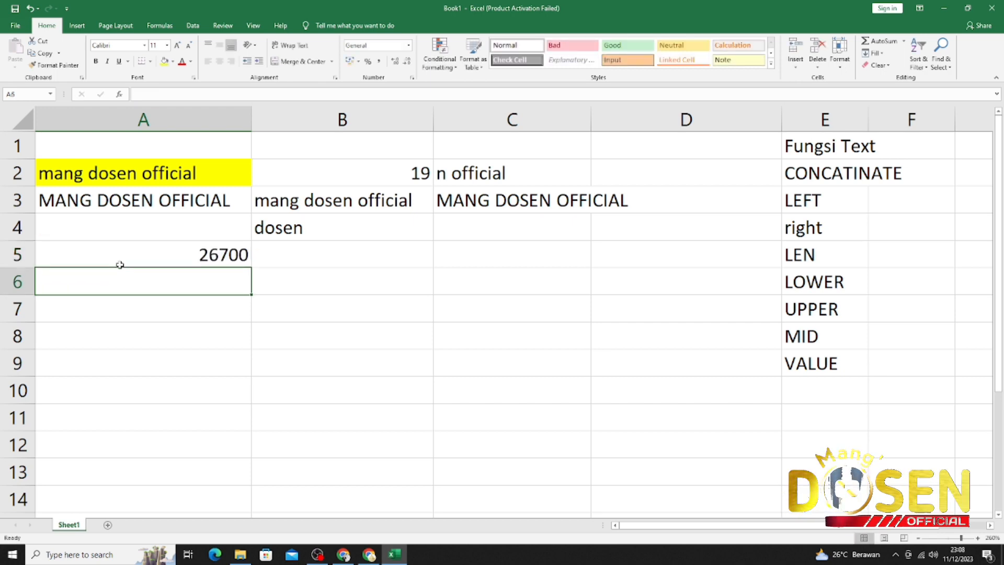
Step: Enter the formula =VALUE(A5) in cell B5 to convert the content of A5 to a number
{"action": "key", "text": "Up"}
{"action": "key", "text": "Right"}
{"action": "type", "text": "="}
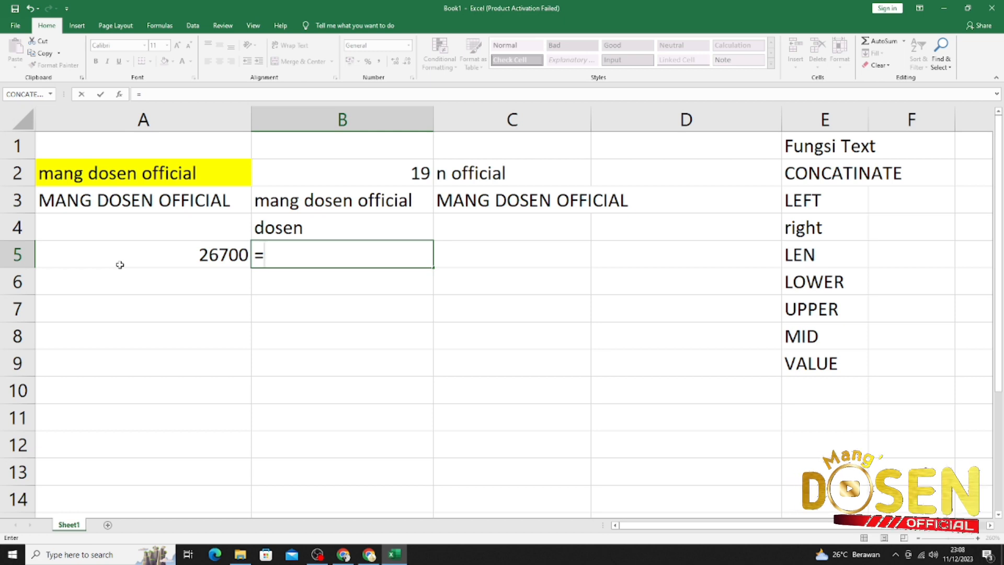
{"action": "type", "text": "VALUE("}
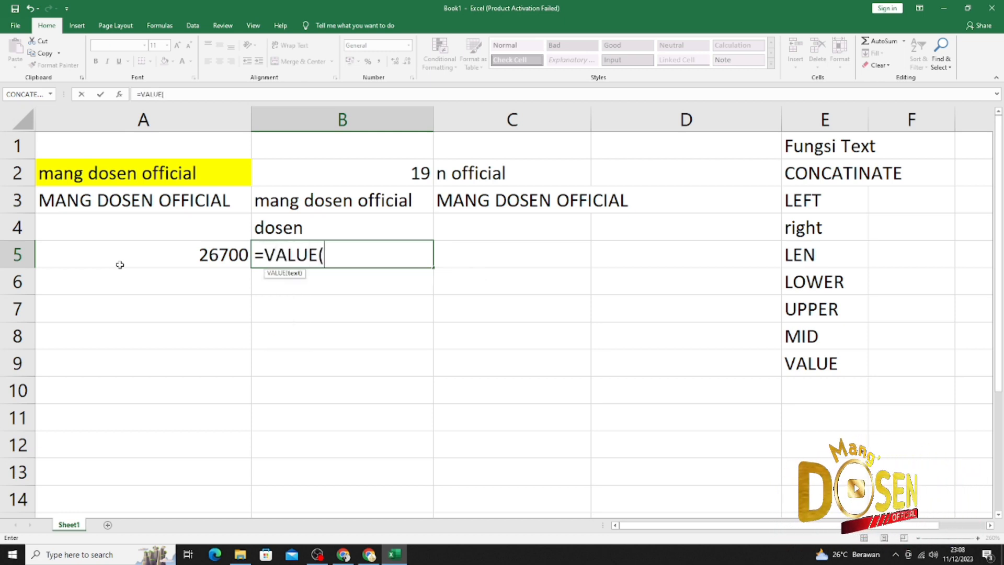
{"action": "left_click", "coordinate": [120, 265]}
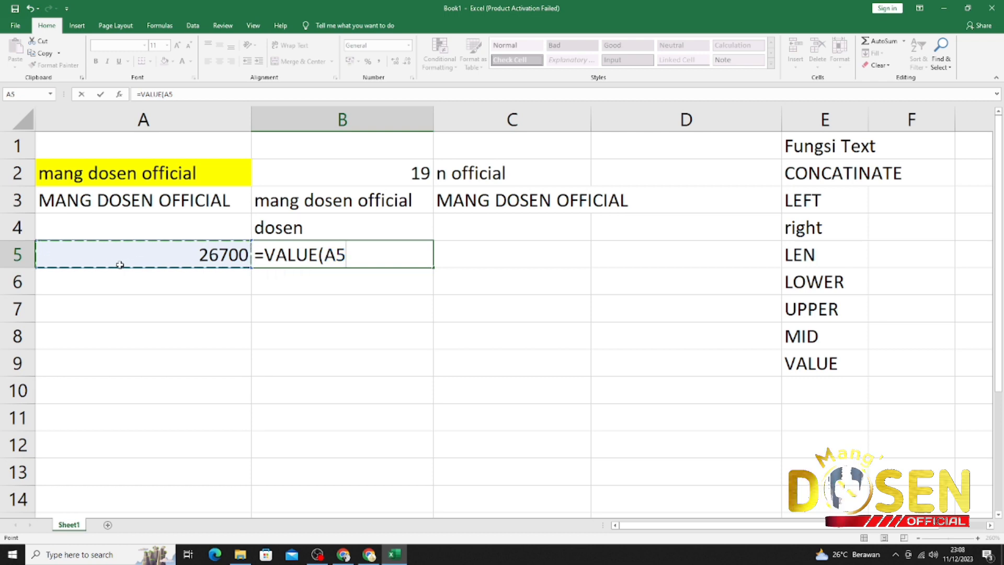
{"action": "key", "text": "Return"}
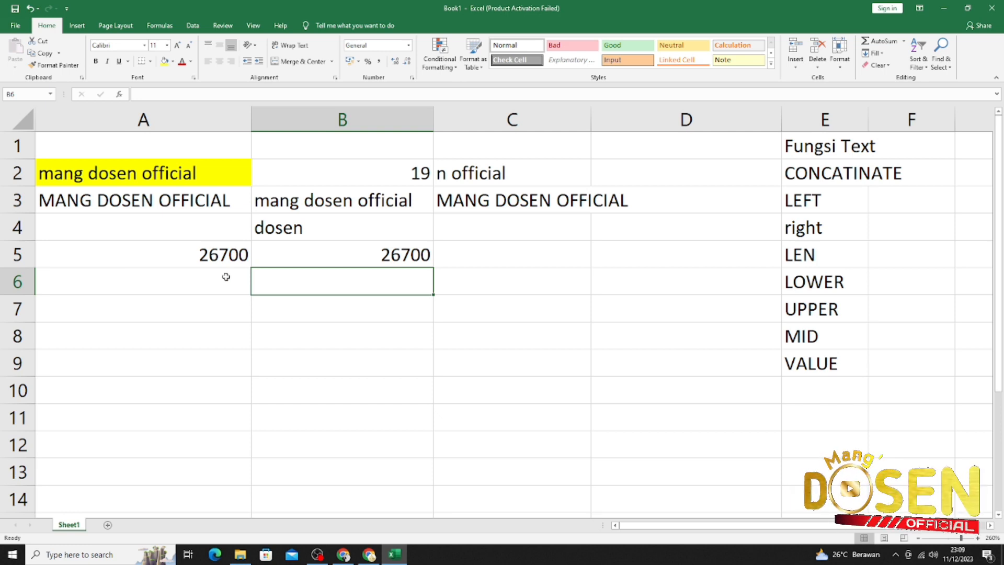
Step: Change the content of cell A5 to A26700 and check the VALUE formula in cell B5
{"action": "double_click", "coordinate": [195, 255]}
{"action": "type", "text": "A"}
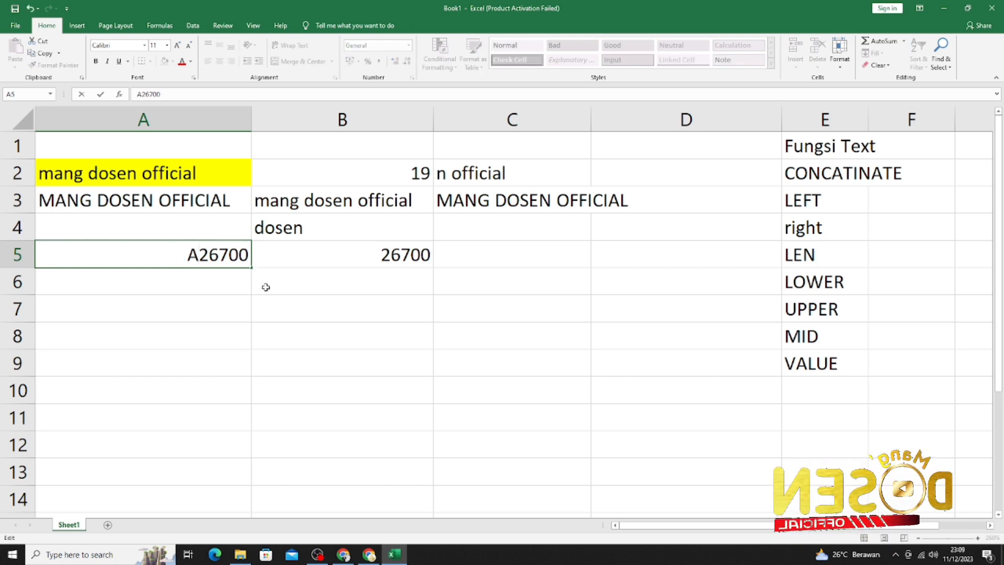
{"action": "left_click", "coordinate": [265, 284]}
{"action": "left_click", "coordinate": [275, 253]}
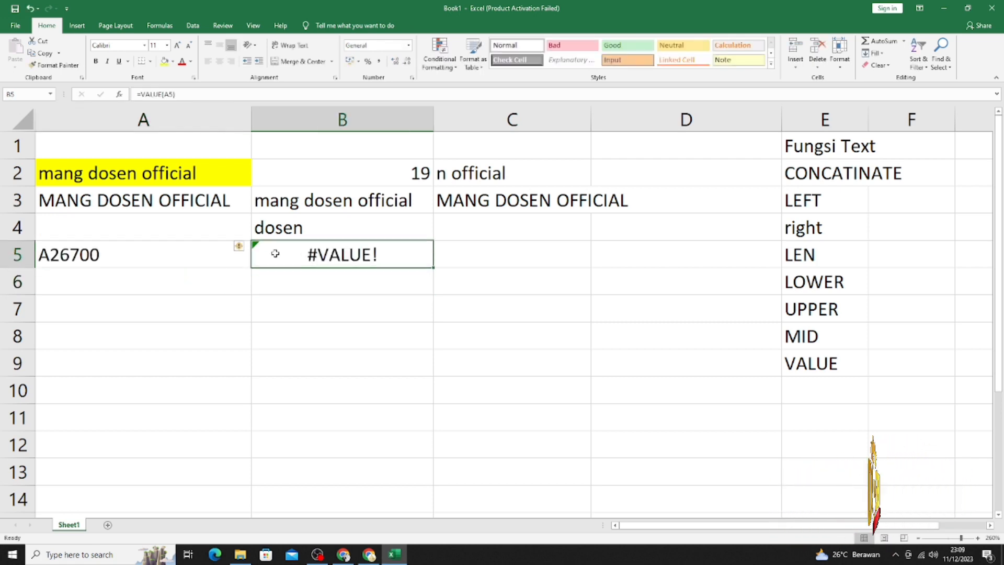
Step: Remove the leading letter A from cell A5 so it contains only the number 26700
{"action": "left_click", "coordinate": [206, 254]}
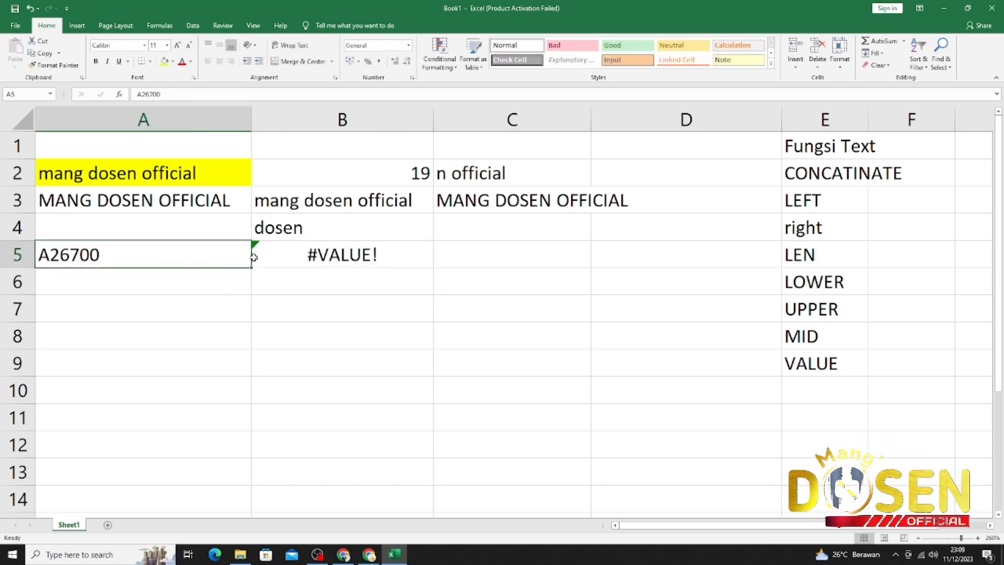
{"action": "double_click", "coordinate": [41, 253]}
{"action": "left_click_drag", "start_coordinate": [46, 254], "coordinate": [9, 251]}
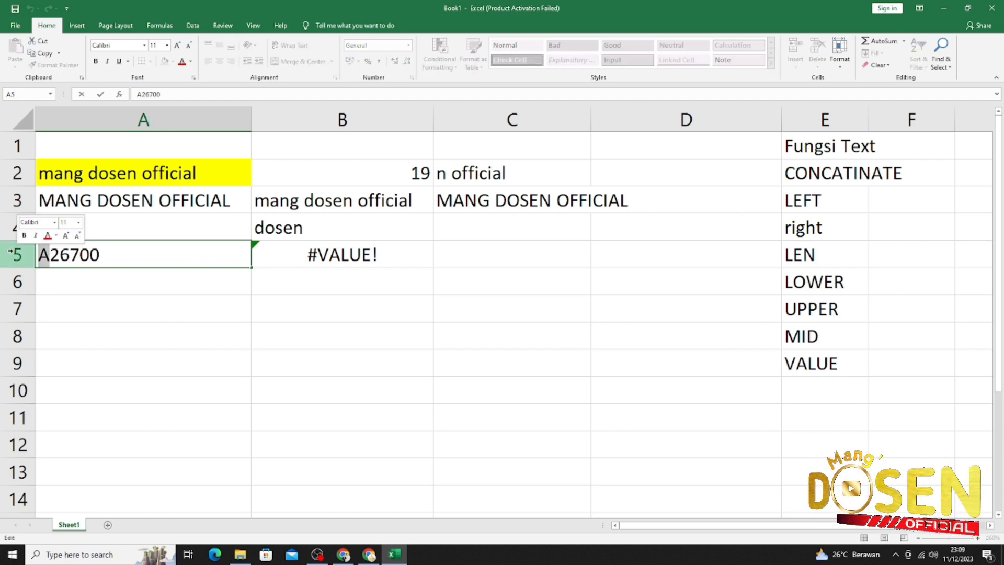
{"action": "key", "text": "BackSpace"}
{"action": "key", "text": "Return"}
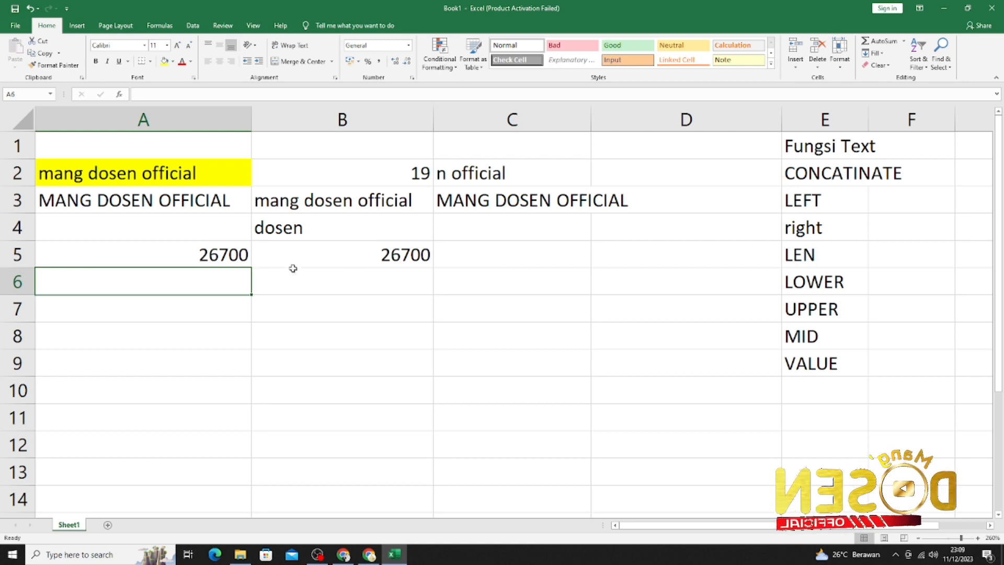
Step: Add the function name "REPT" to the function list in cell E10
{"action": "left_click", "coordinate": [844, 385]}
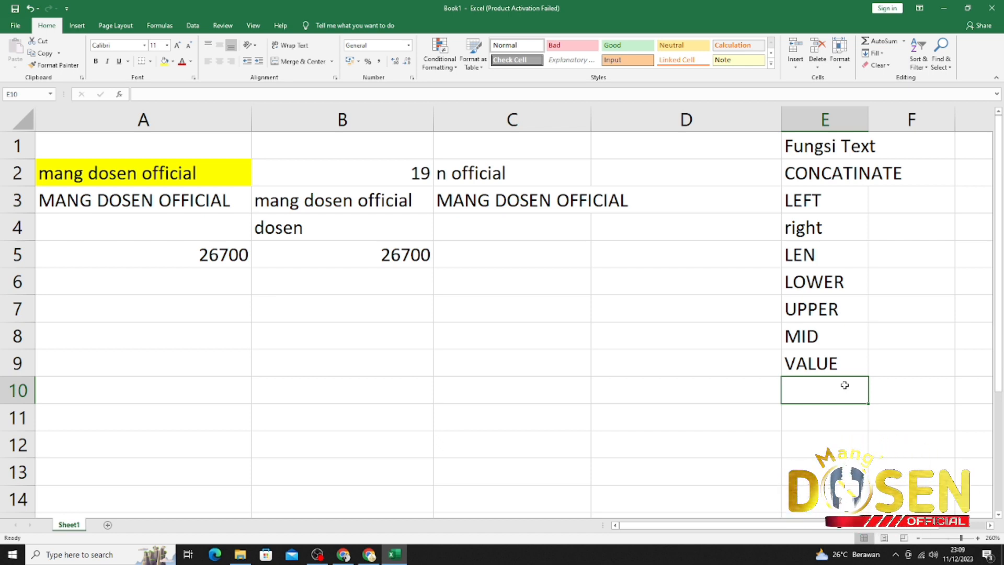
{"action": "type", "text": "REPT"}
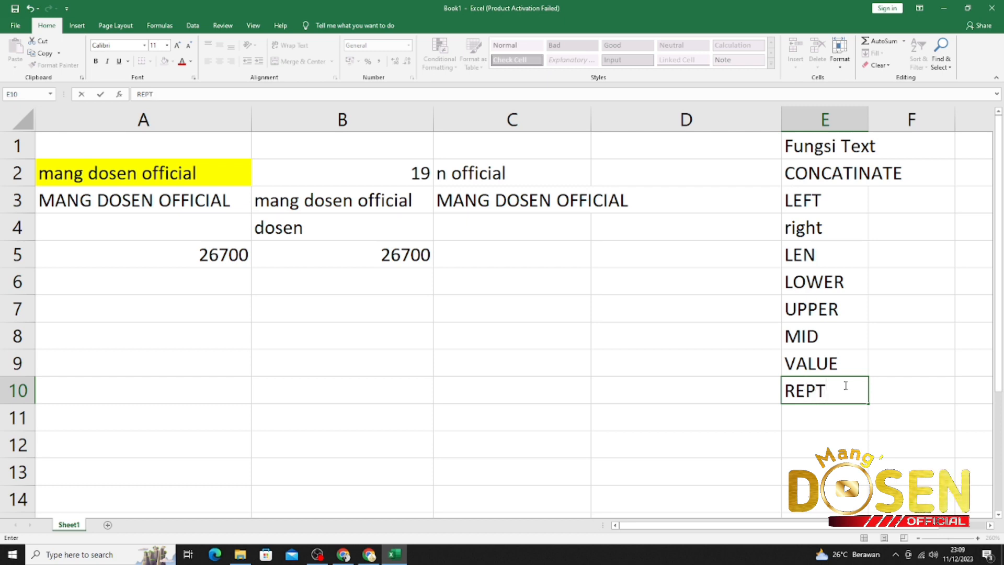
{"action": "key", "text": "Return"}
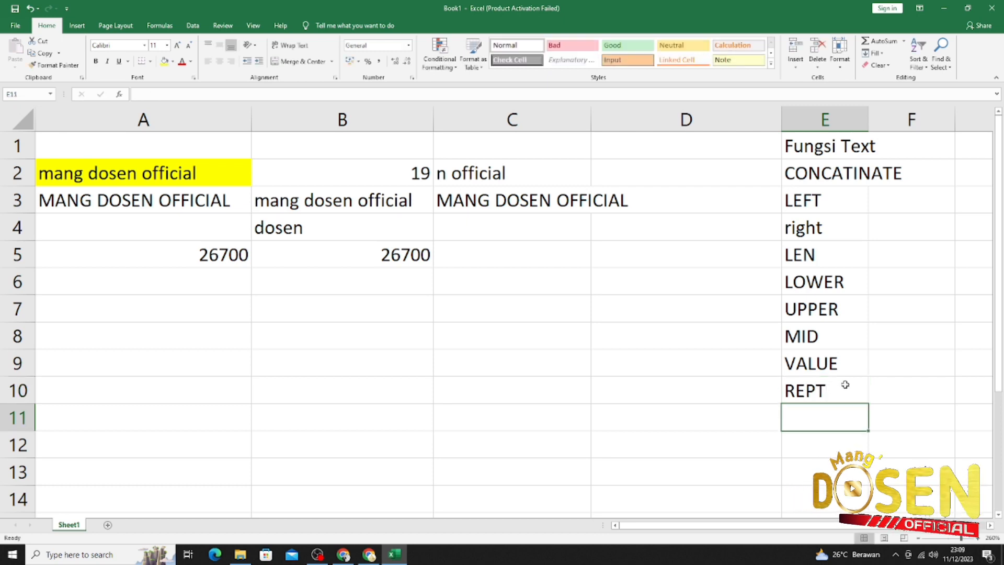
Step: Begin a formula in the empty cell A6, directly under the number in column A
{"action": "left_click", "coordinate": [214, 273]}
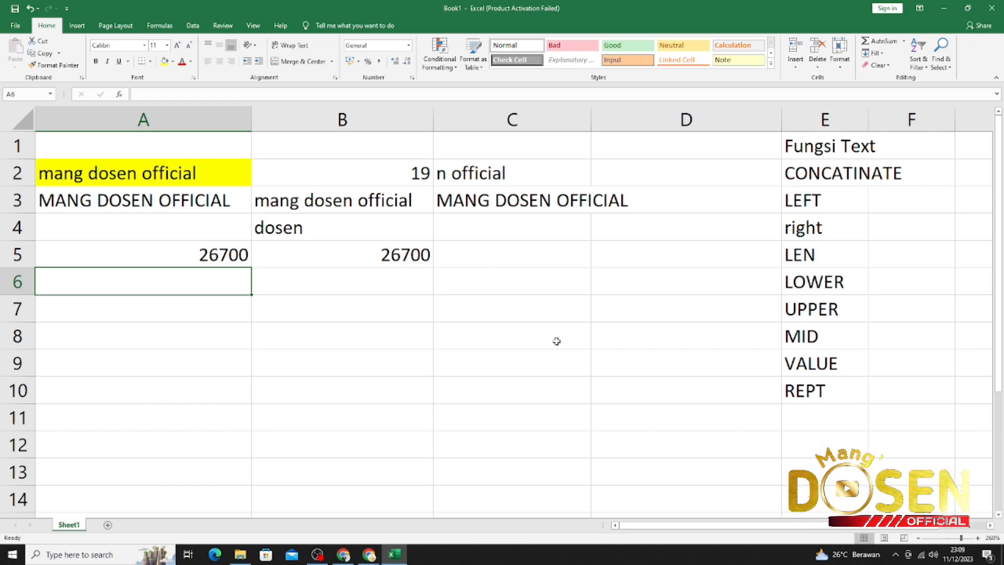
{"action": "type", "text": "="}
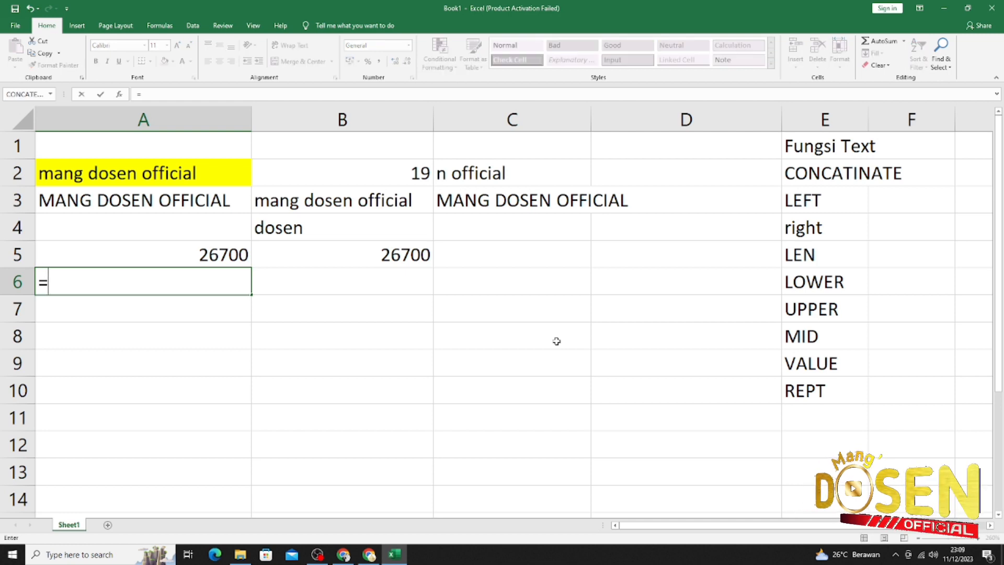
{"action": "key", "text": "Up"}
{"action": "key", "text": "Up"}
{"action": "key", "text": "Up"}
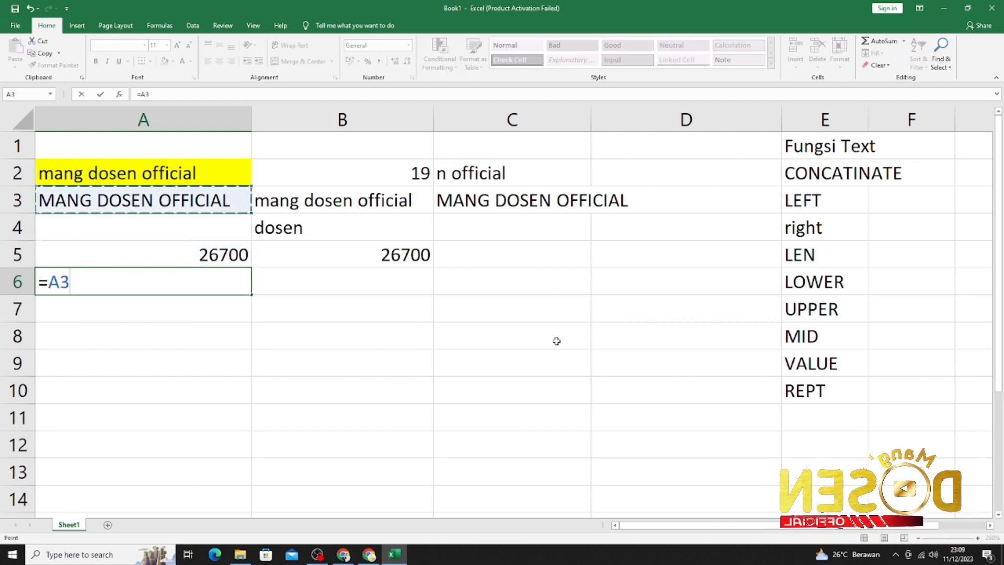
{"action": "key", "text": "Right"}
{"action": "key", "text": "Down"}
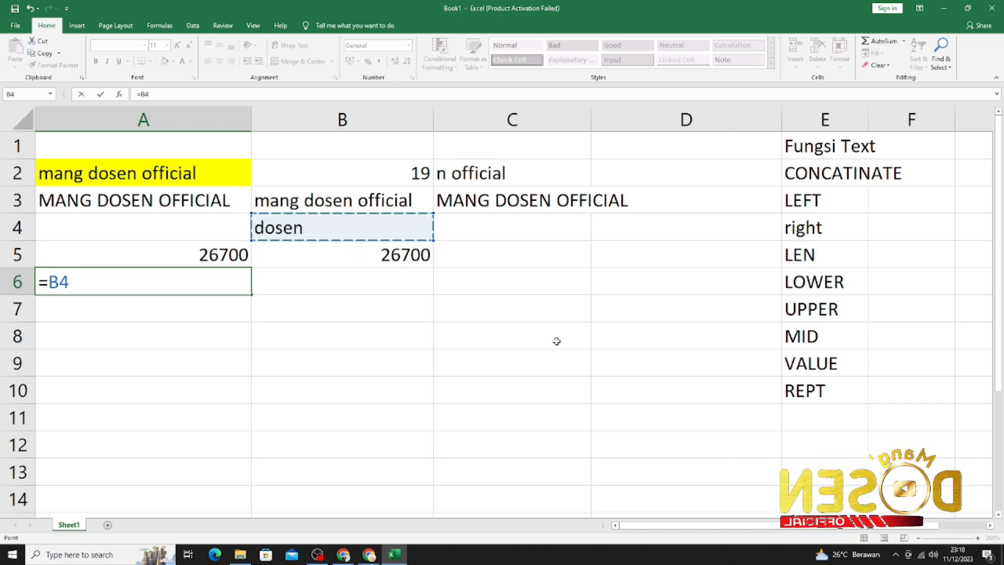
{"action": "key", "text": "BackSpace"}
{"action": "key", "text": "BackSpace"}
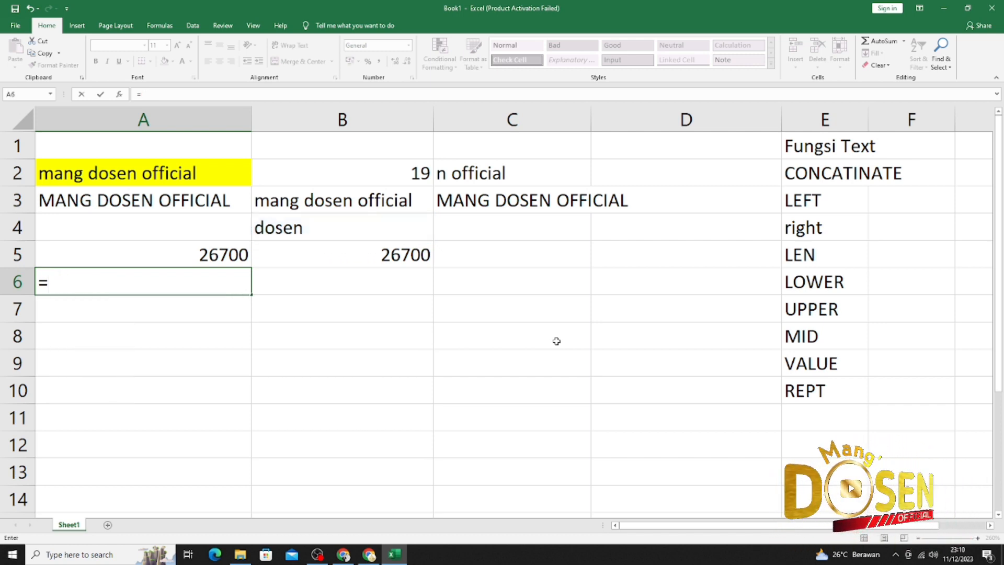
Step: Complete the formula in cell A6 as =REPT(B4;2) to repeat the text of B4 twice
{"action": "type", "text": "REPT("}
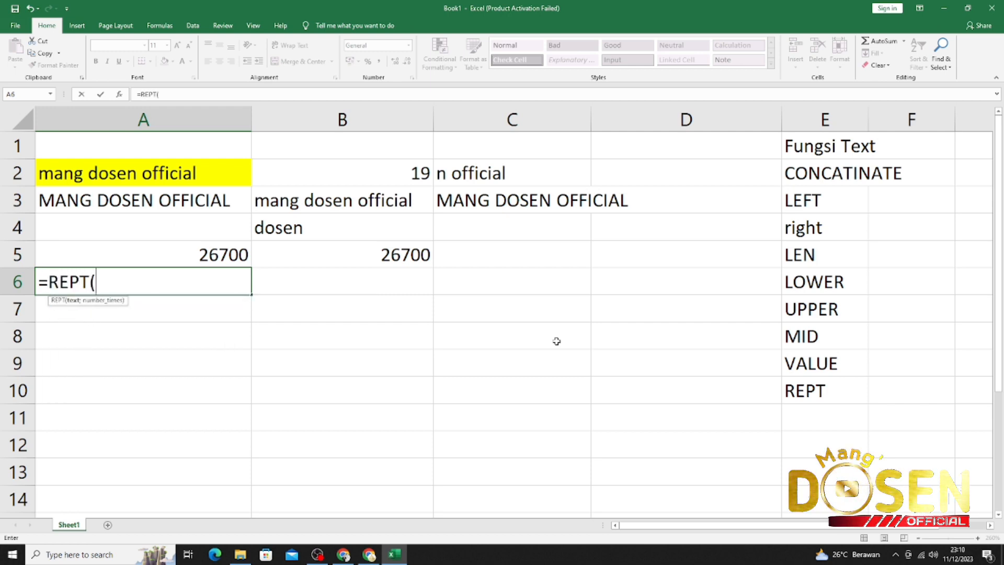
{"action": "key", "text": "Right"}
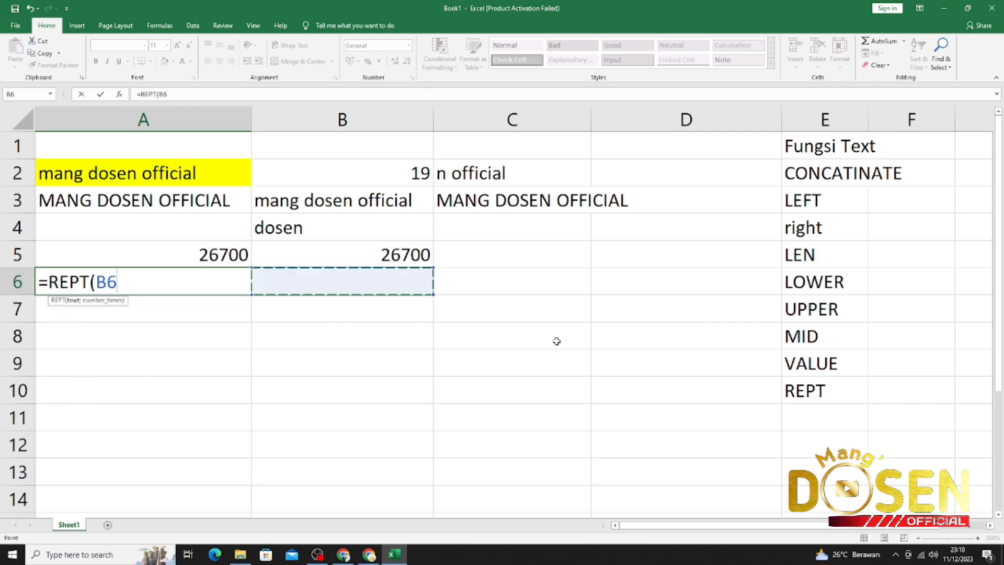
{"action": "key", "text": "Up"}
{"action": "key", "text": "Up"}
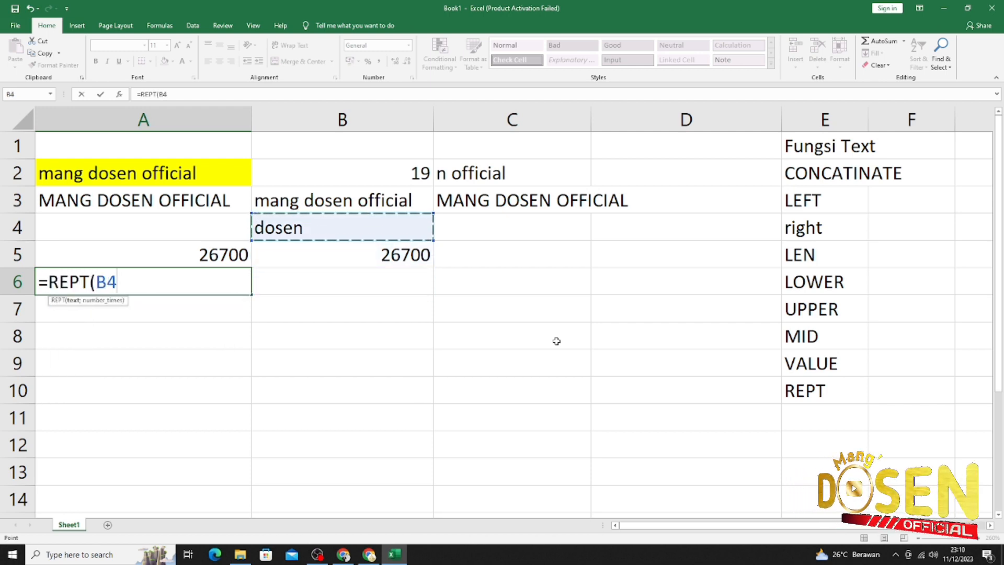
{"action": "type", "text": ";2"}
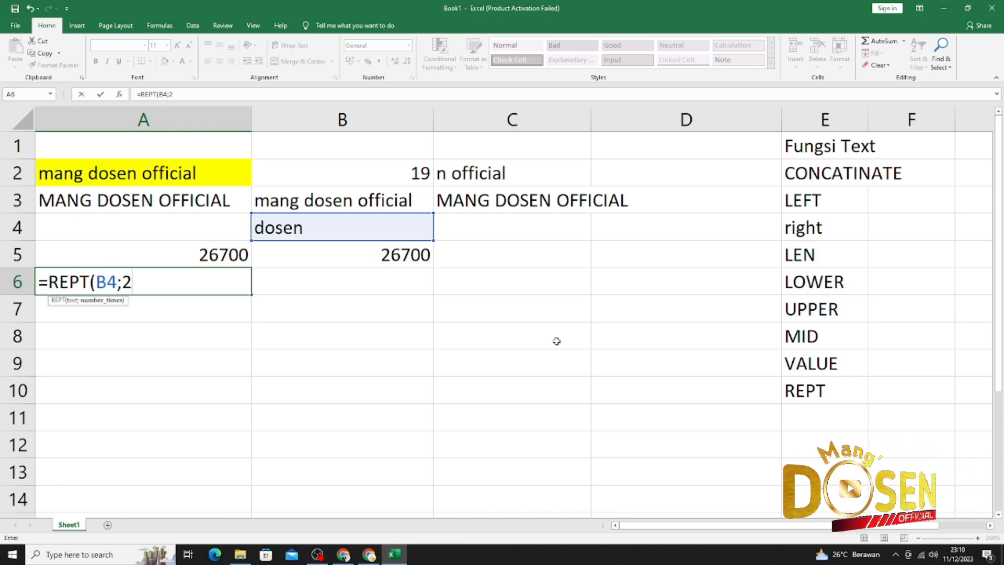
{"action": "type", "text": ")"}
{"action": "key", "text": "Return"}
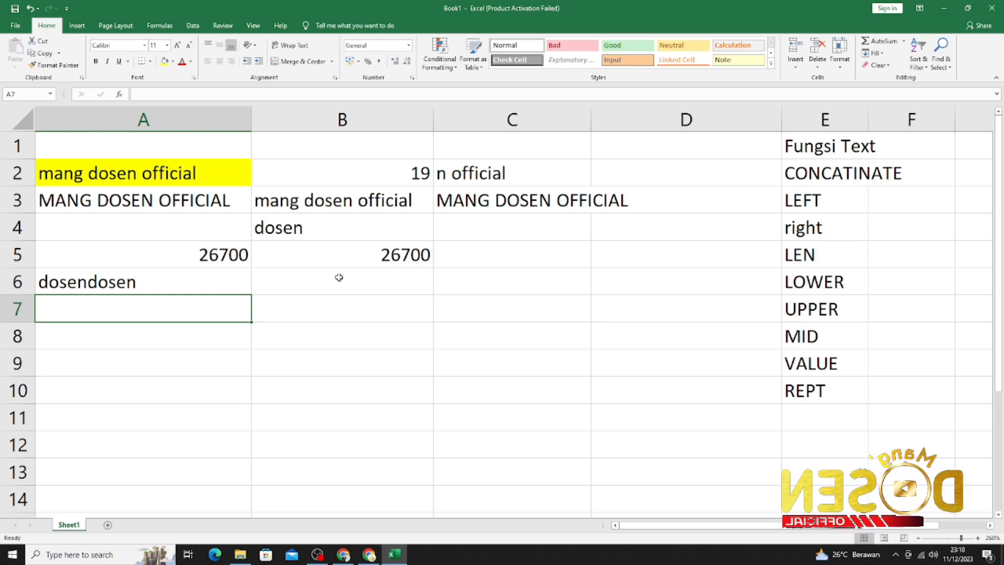
{"action": "left_click", "coordinate": [807, 419]}
{"action": "left_click", "coordinate": [818, 394]}
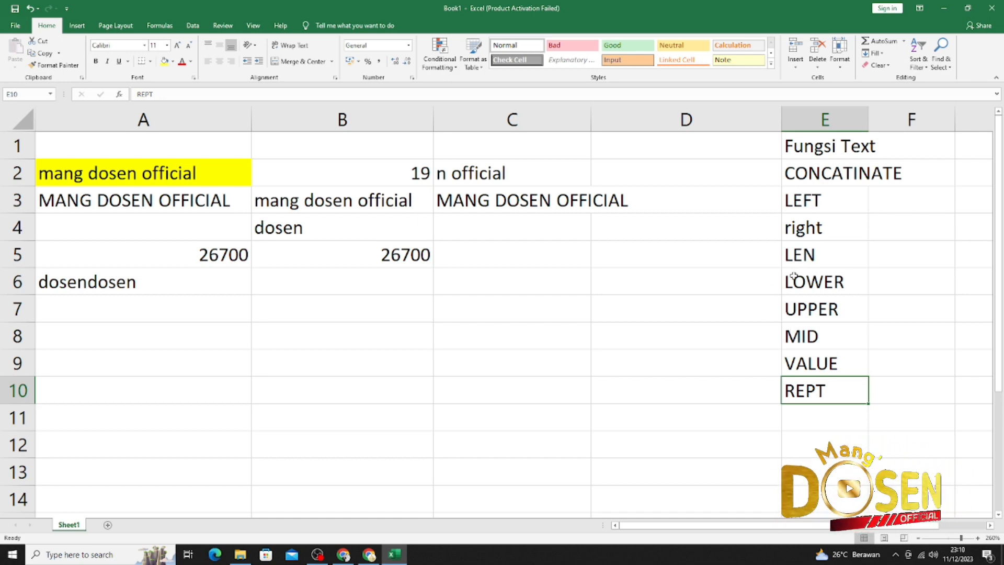
{"action": "left_click", "coordinate": [829, 267]}
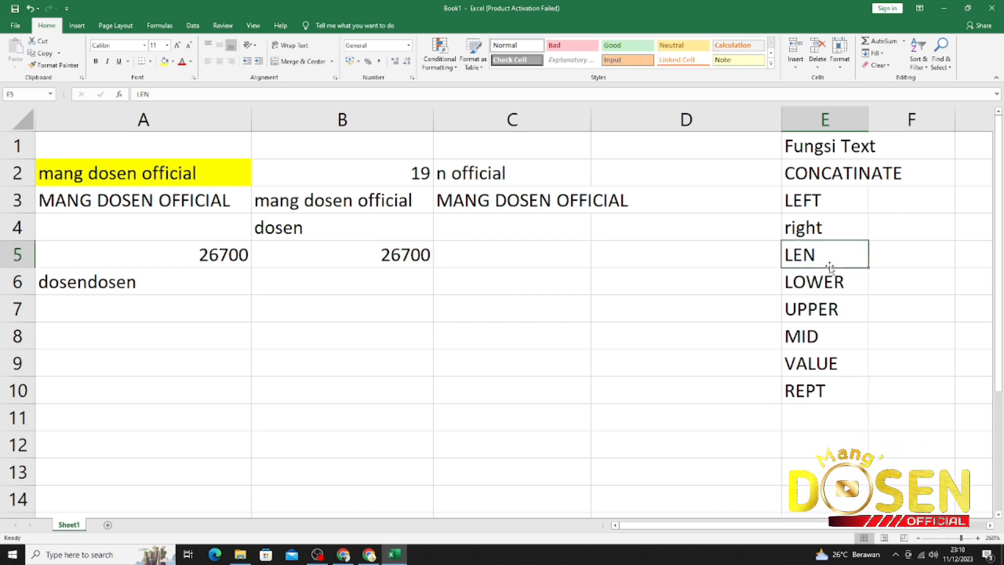
{"action": "left_click_drag", "start_coordinate": [824, 190], "coordinate": [824, 179]}
{"action": "left_click", "coordinate": [829, 174]}
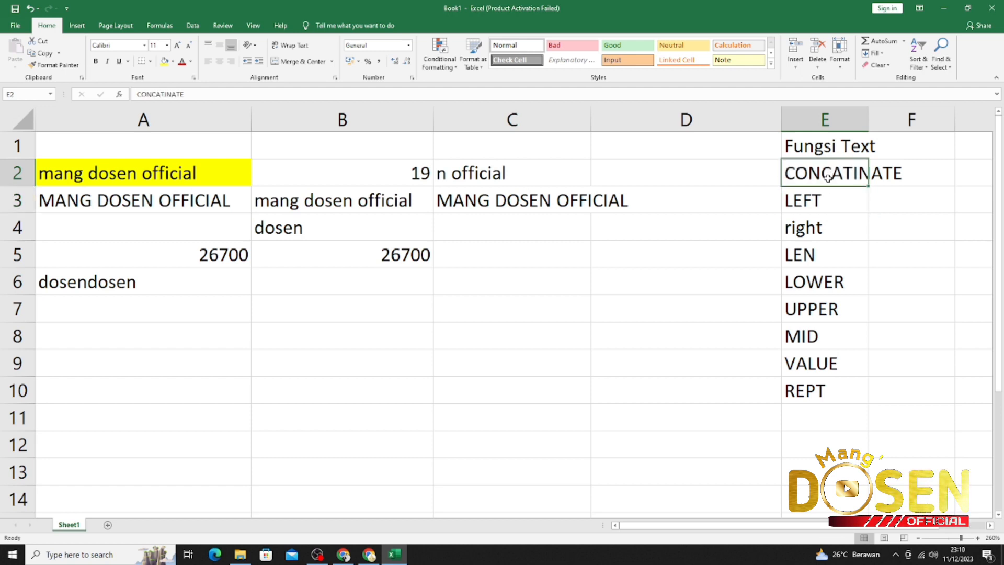